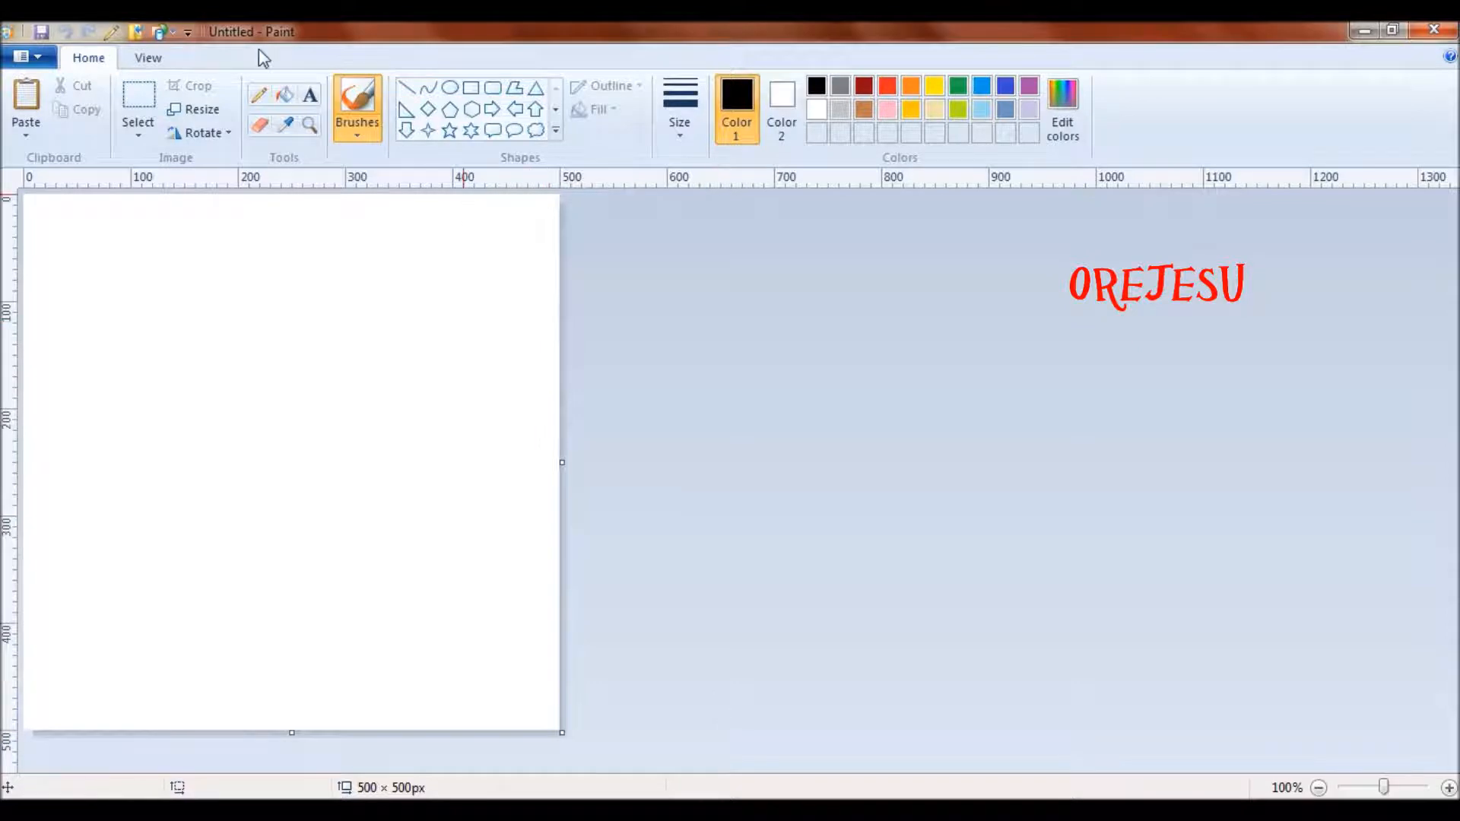
left_click(163, 64)
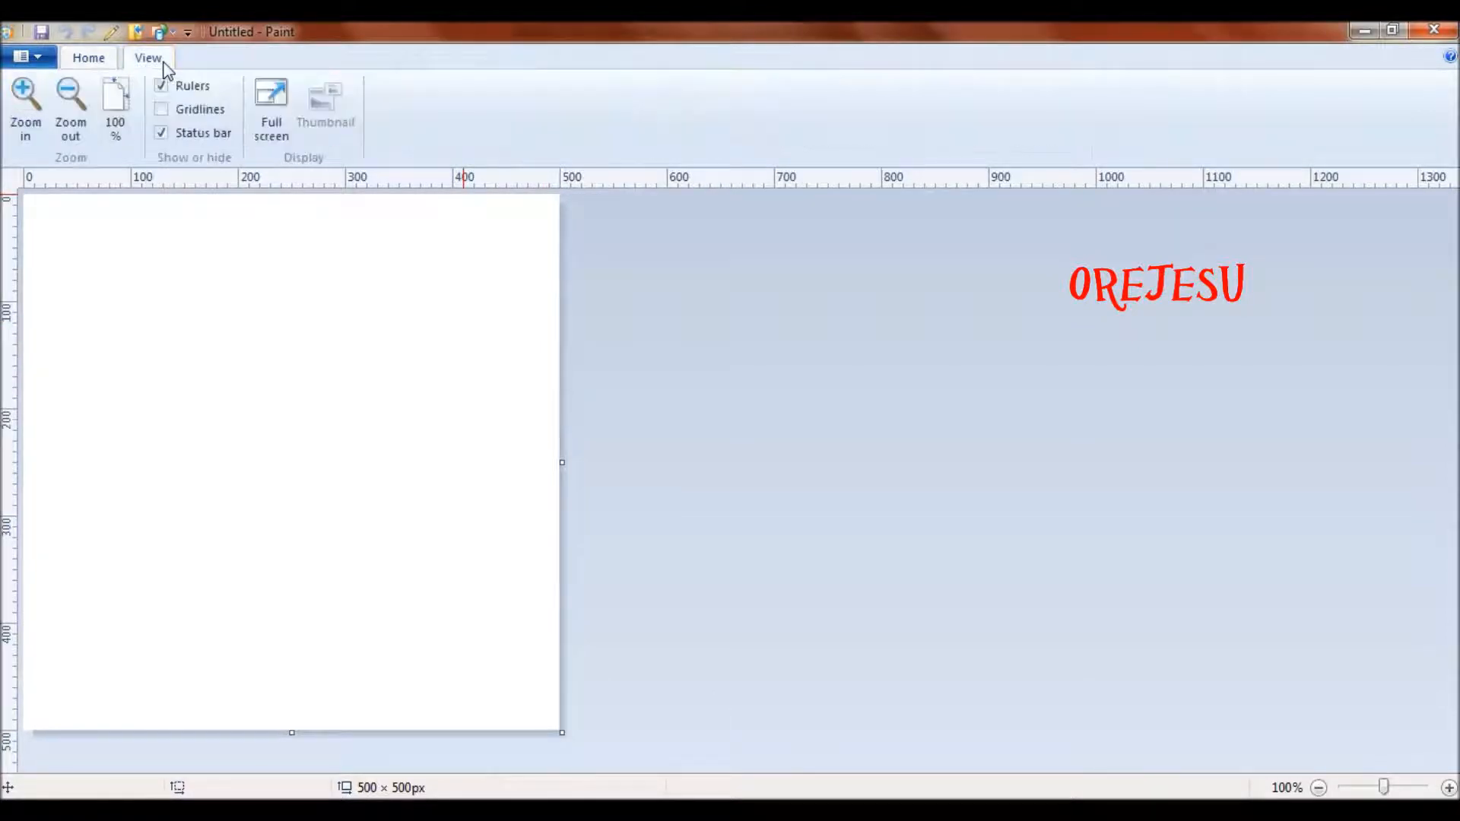
left_click(102, 59)
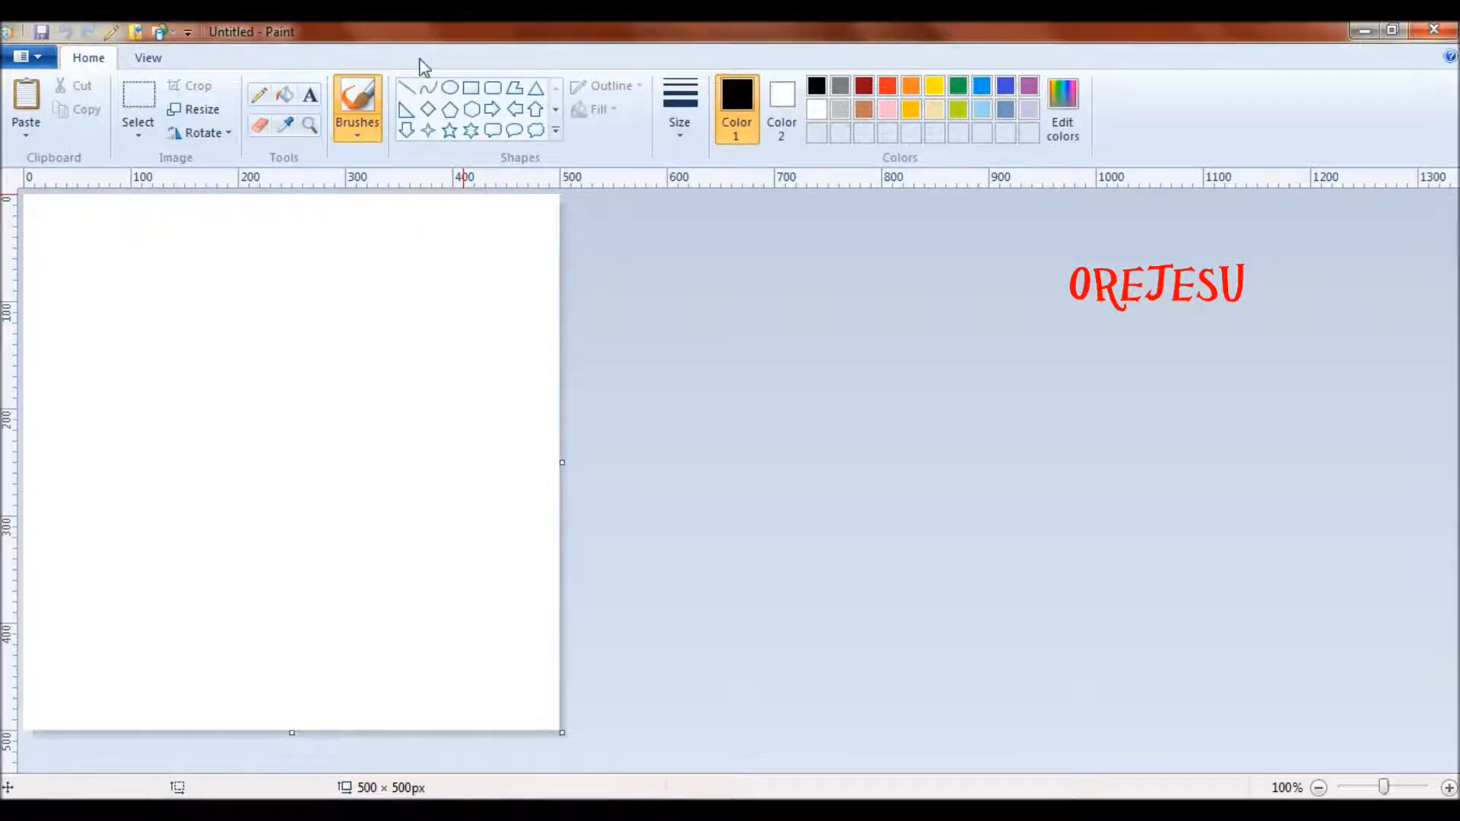
- Draw a black curve from about (100, 0) to the canvas centre, bending it toward the upper-right and then the upper-left canvas corner
left_click(426, 88)
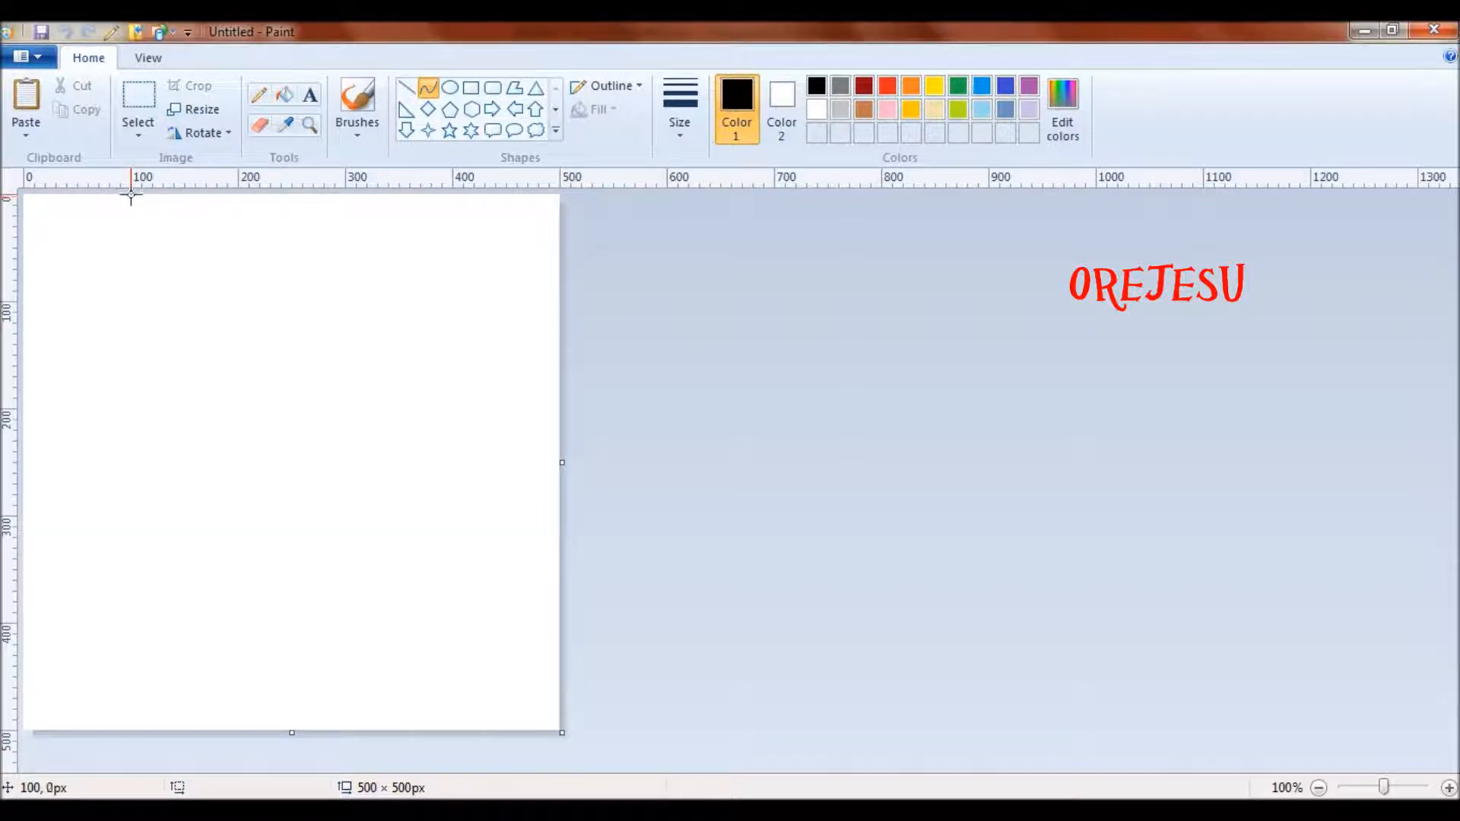
left_click_drag(131, 195, 292, 483)
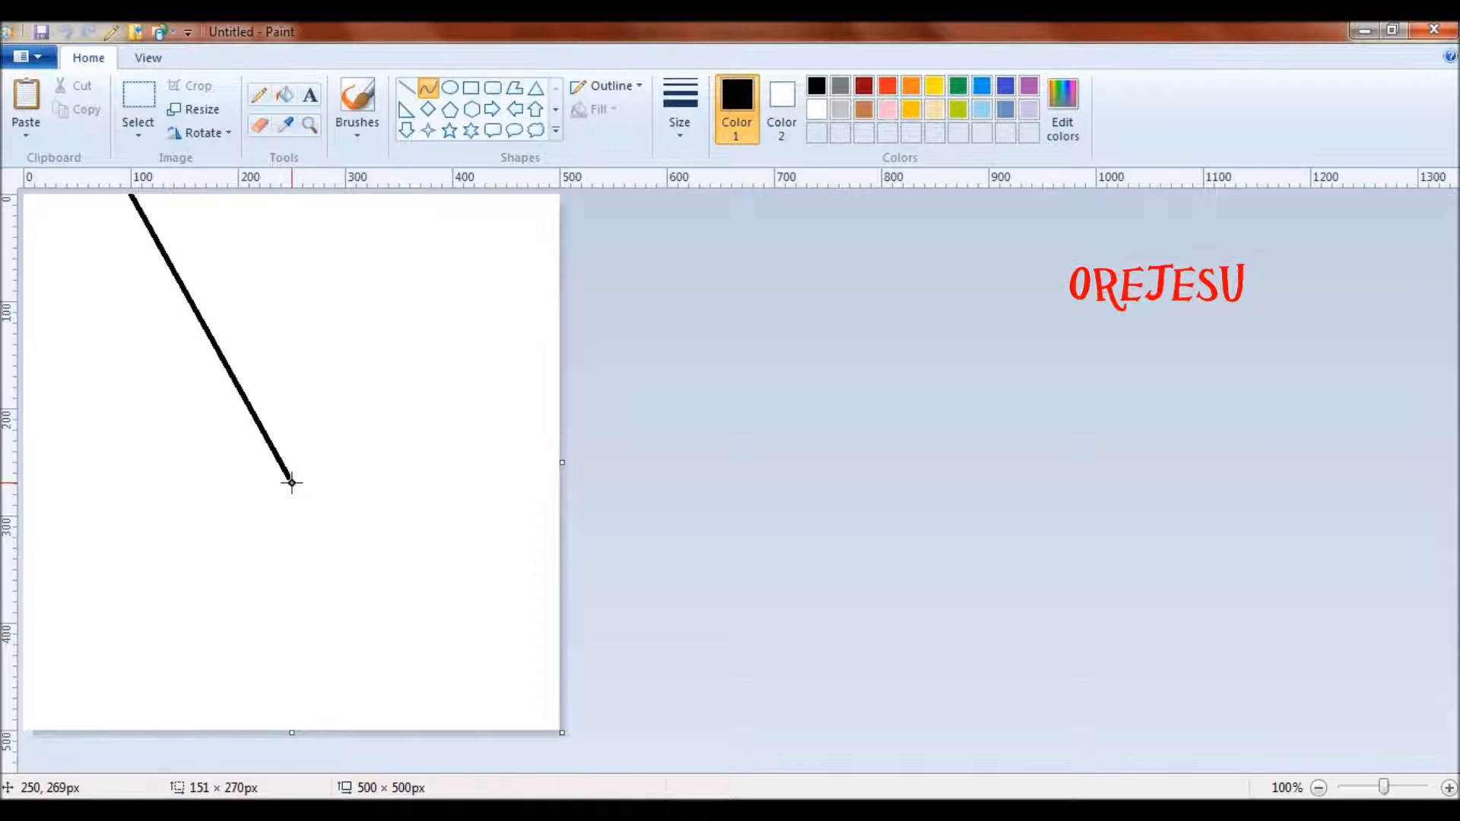
left_click_drag(292, 483, 291, 462)
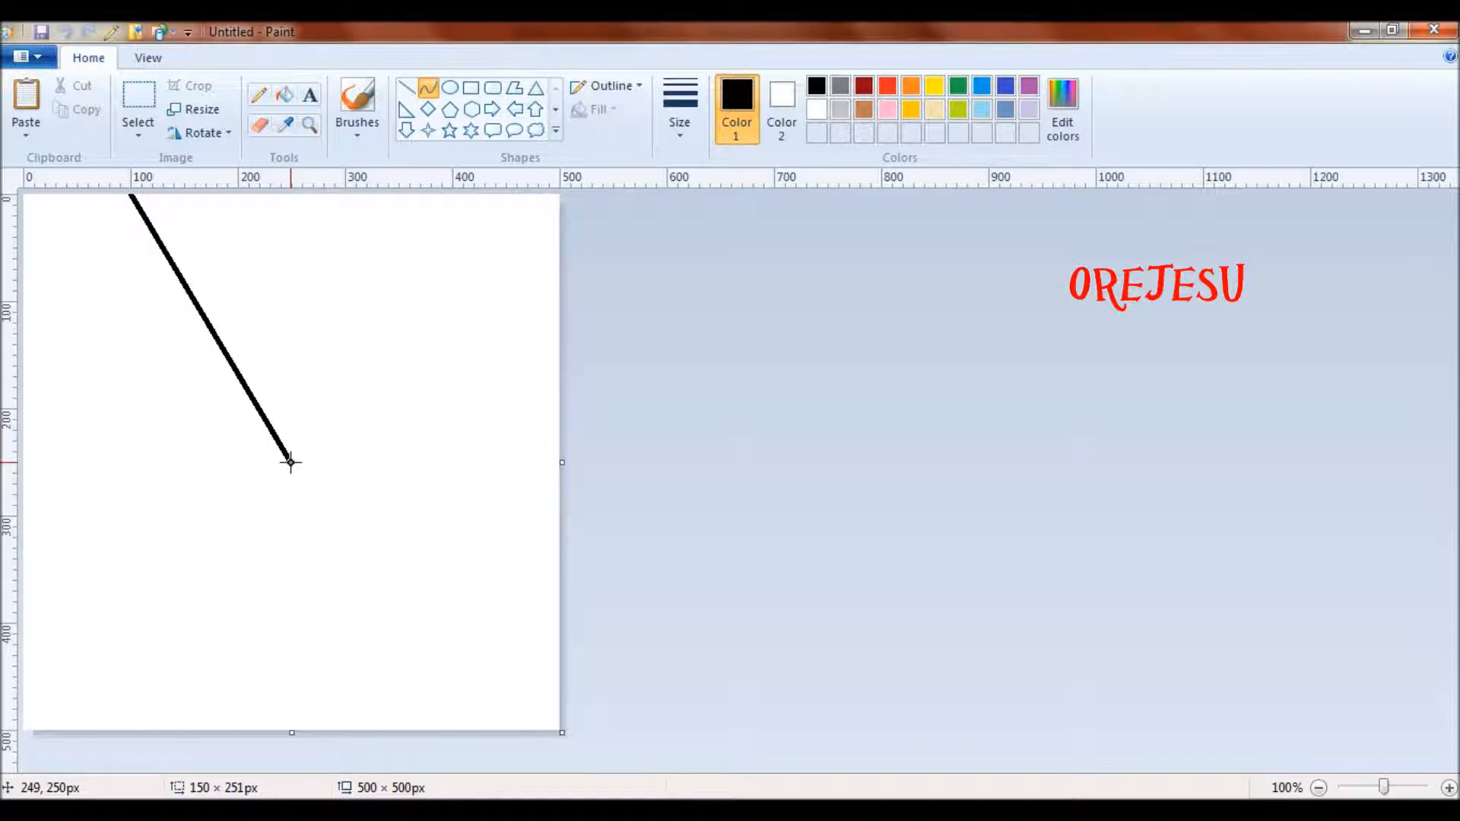
left_click_drag(290, 462, 291, 460)
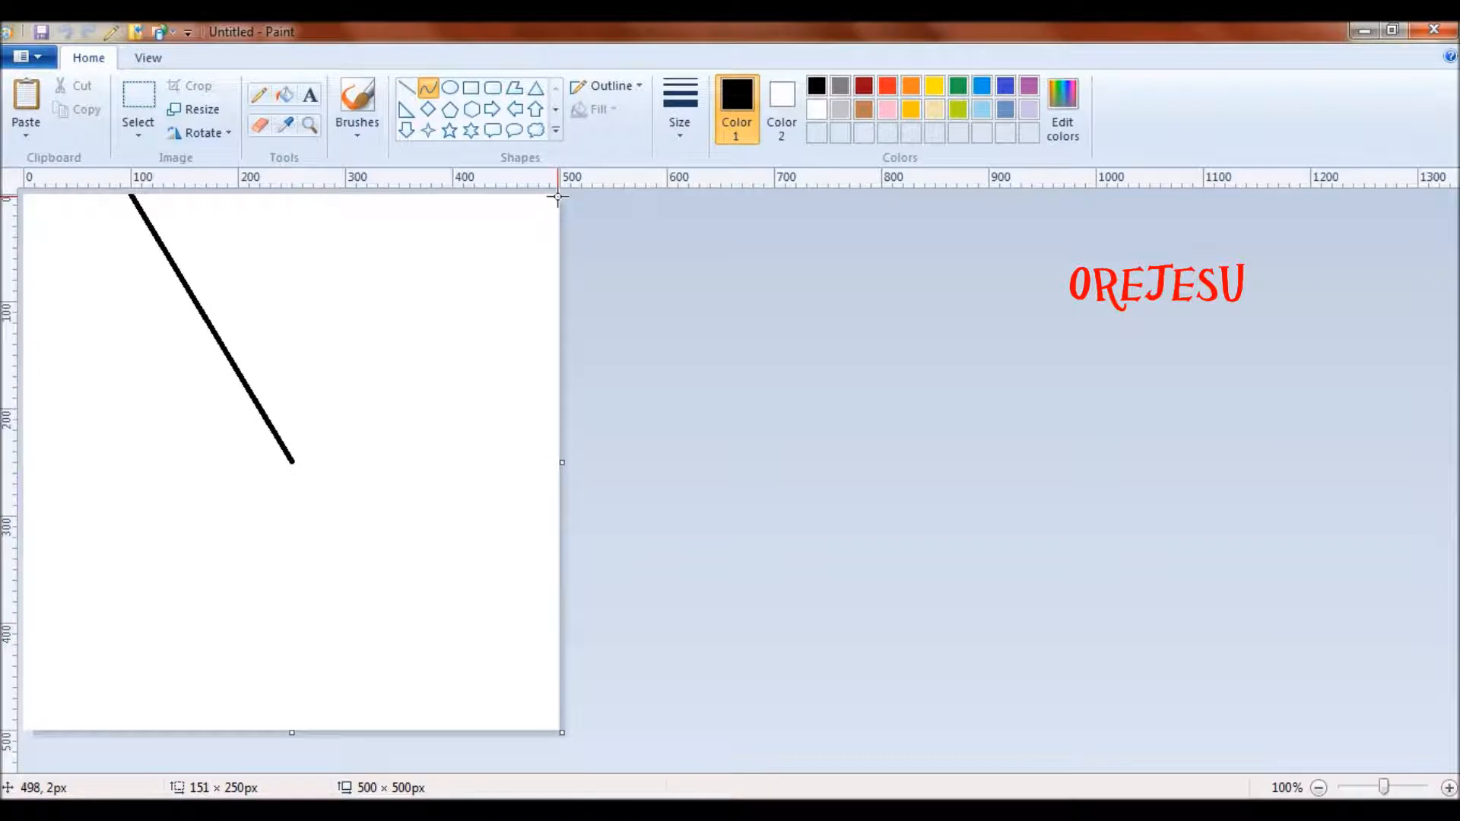
left_click(557, 197)
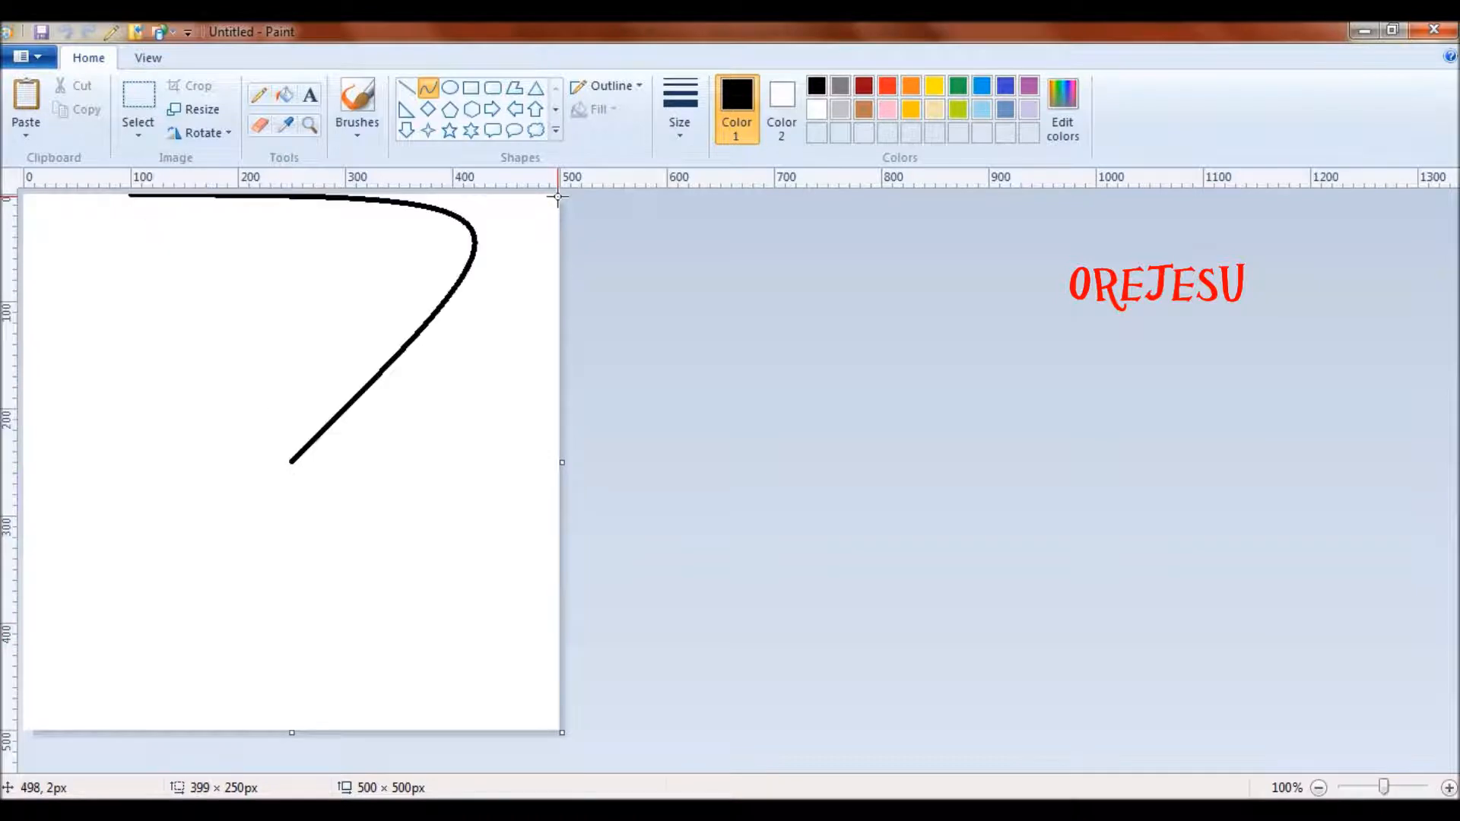
left_click(28, 197)
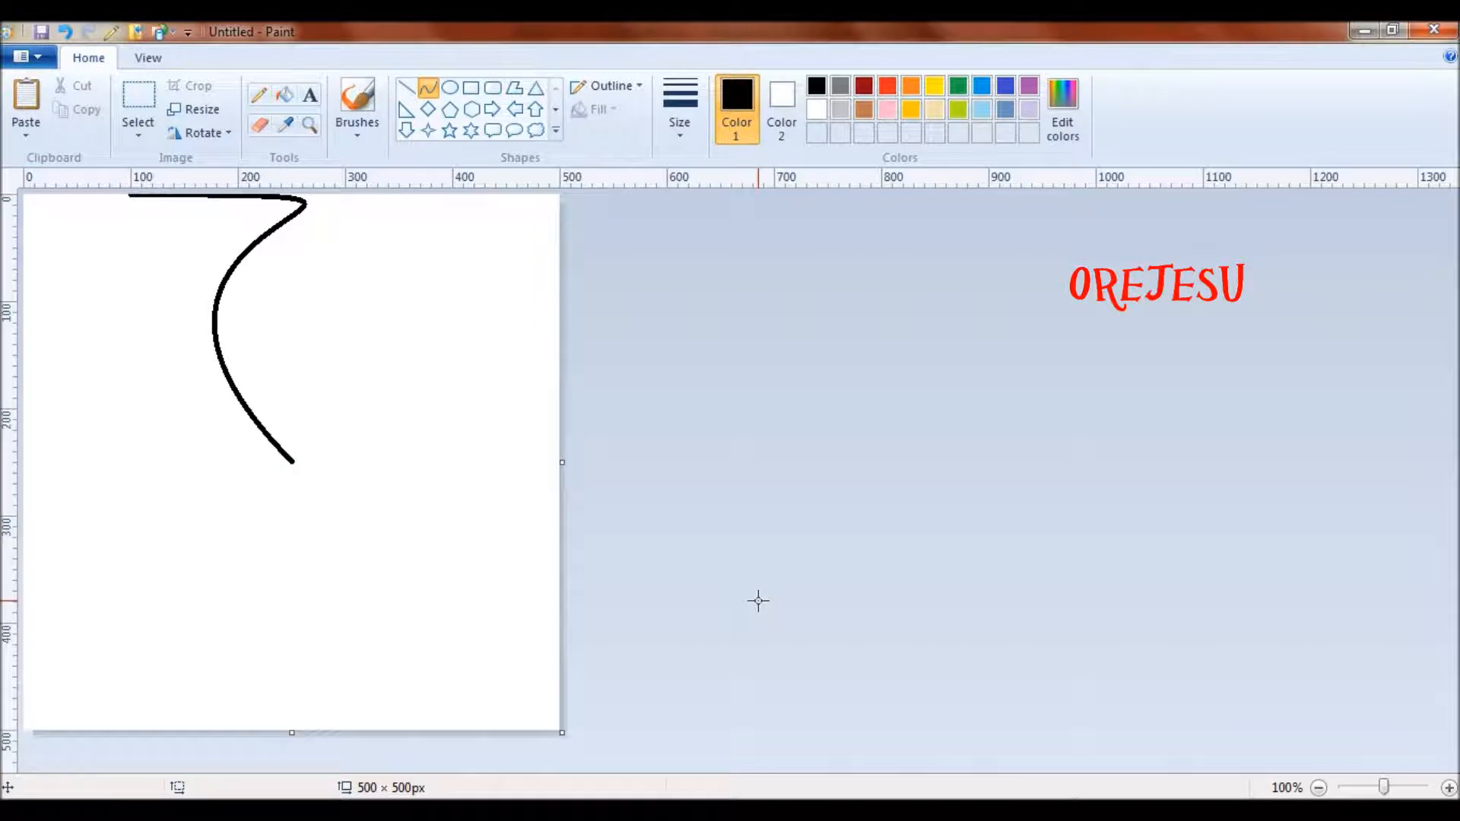
- Select the whole canvas with transparent selection and flip it horizontally over the original curve to form a petal
key("ctrl+a")
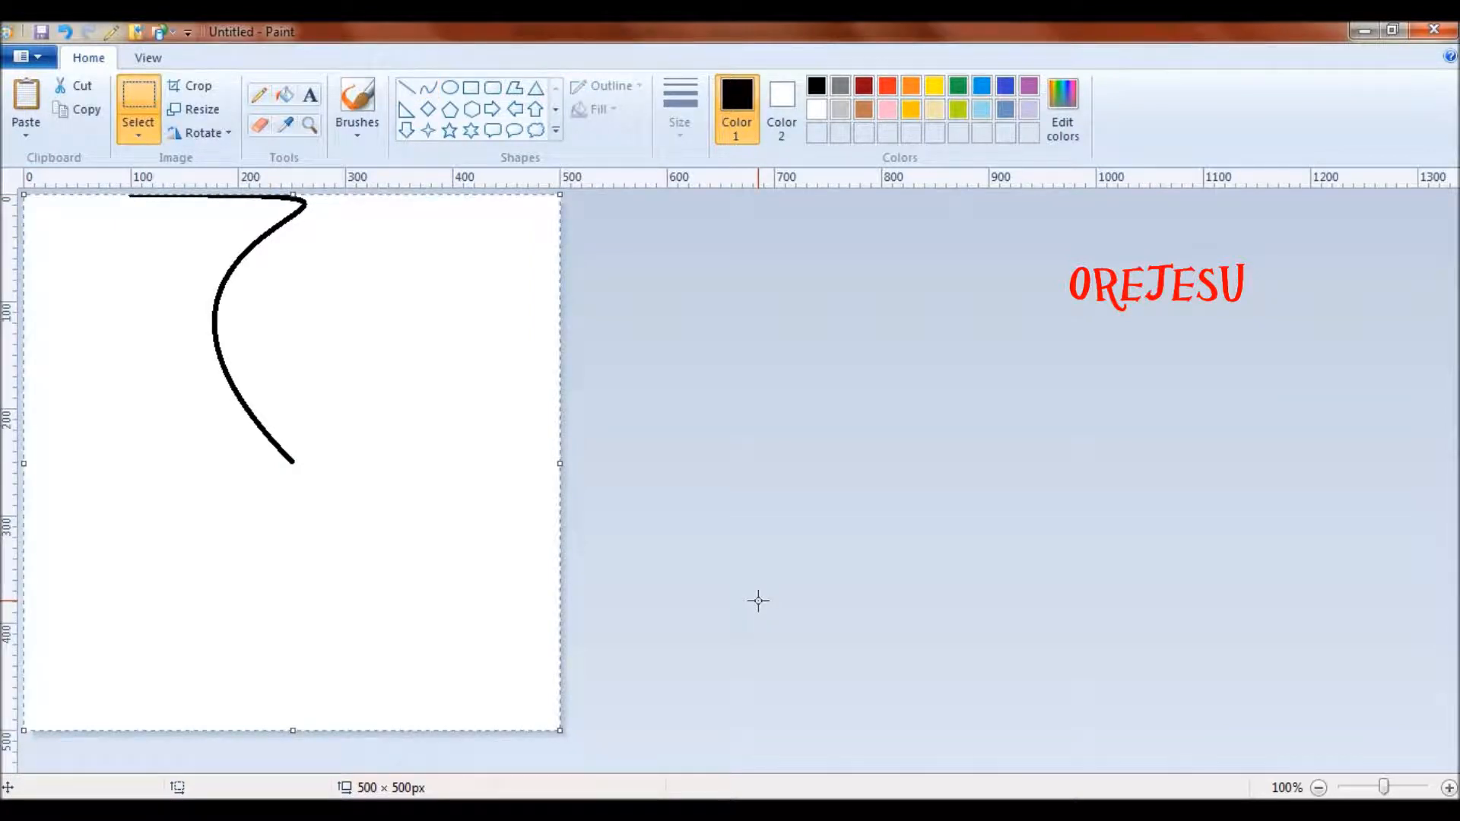
left_click(127, 143)
left_click(197, 322)
left_click(231, 134)
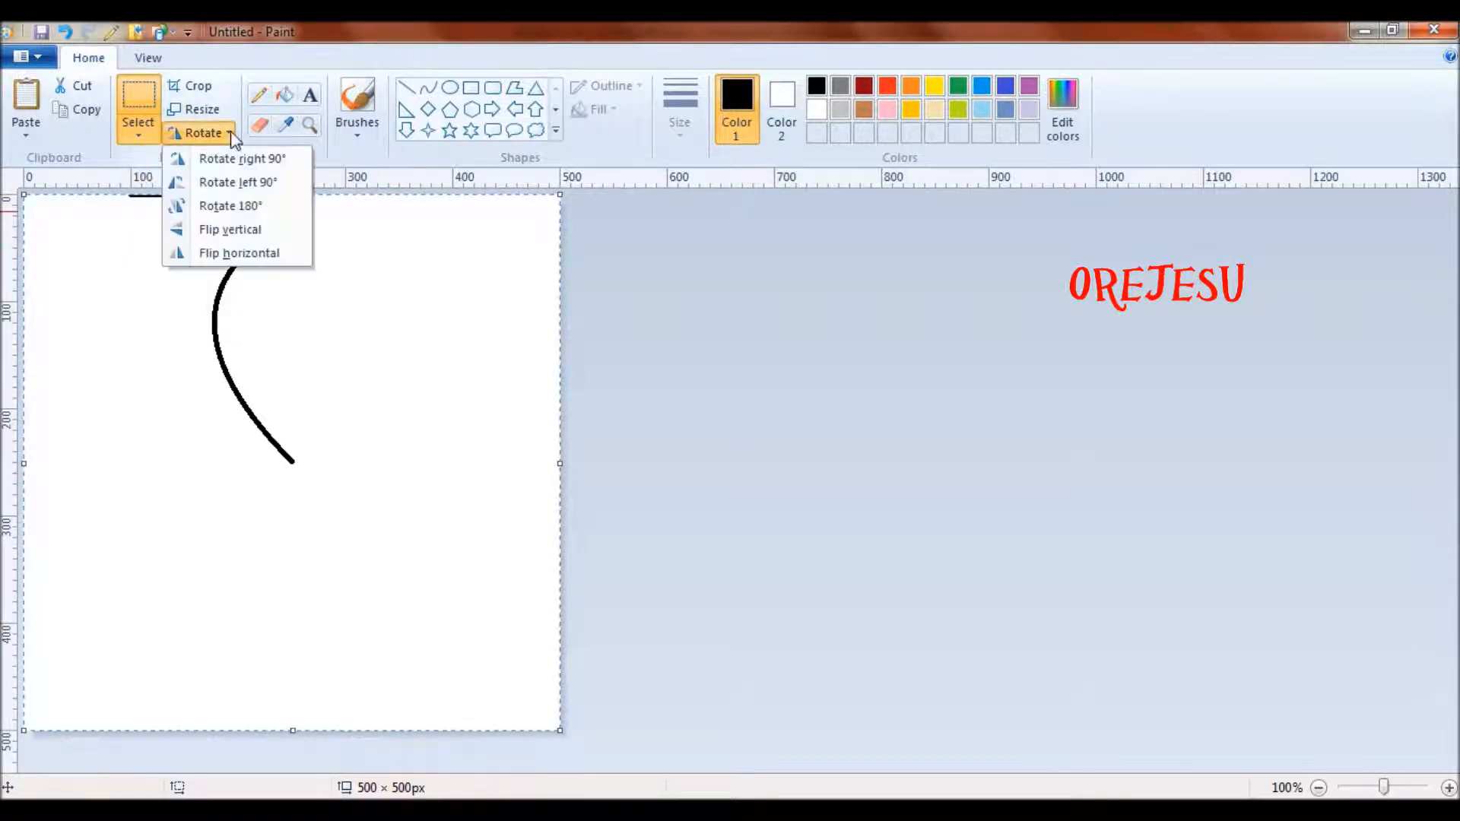
left_click(262, 254)
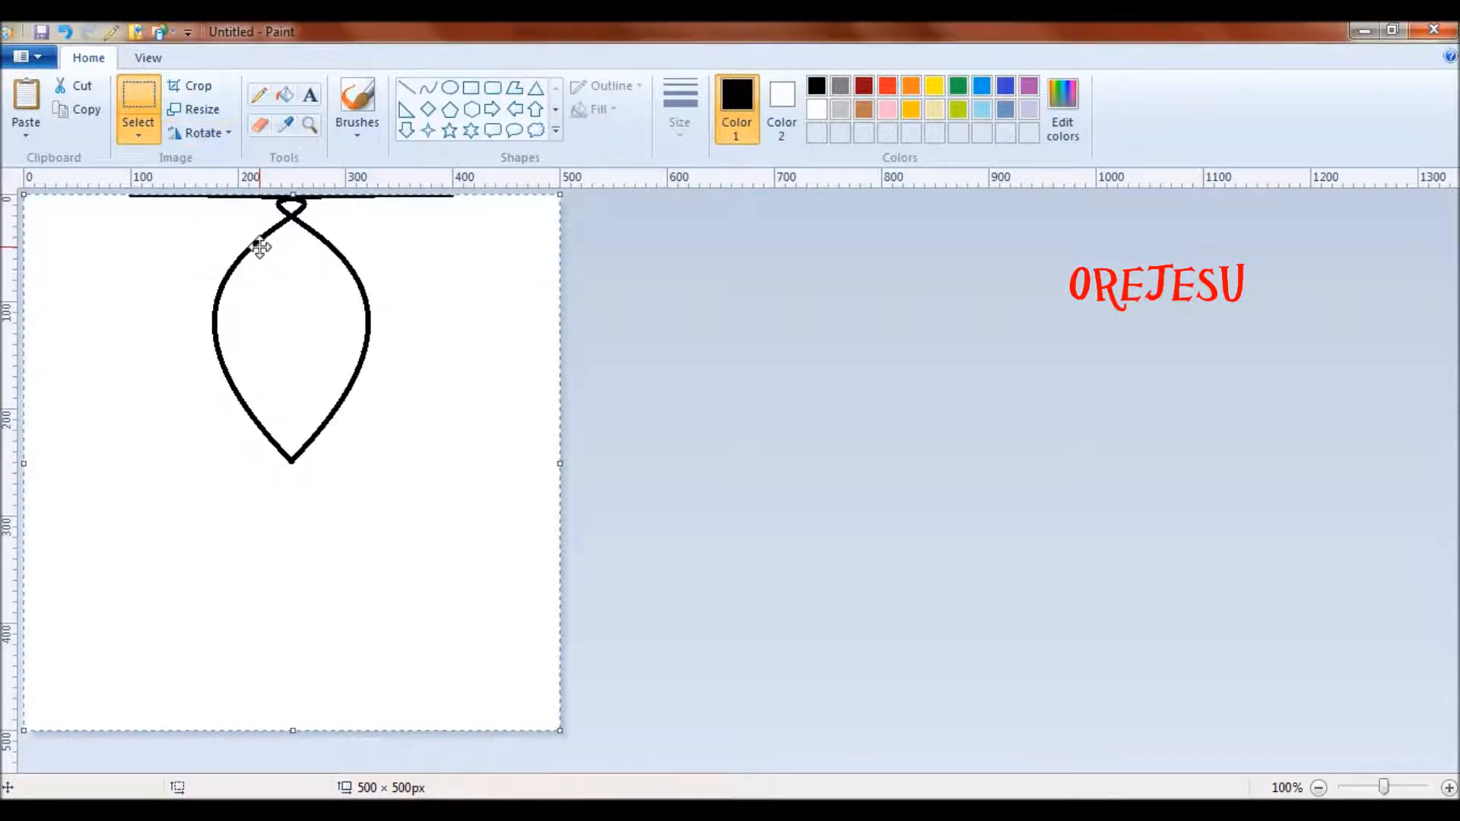
left_click(1015, 542)
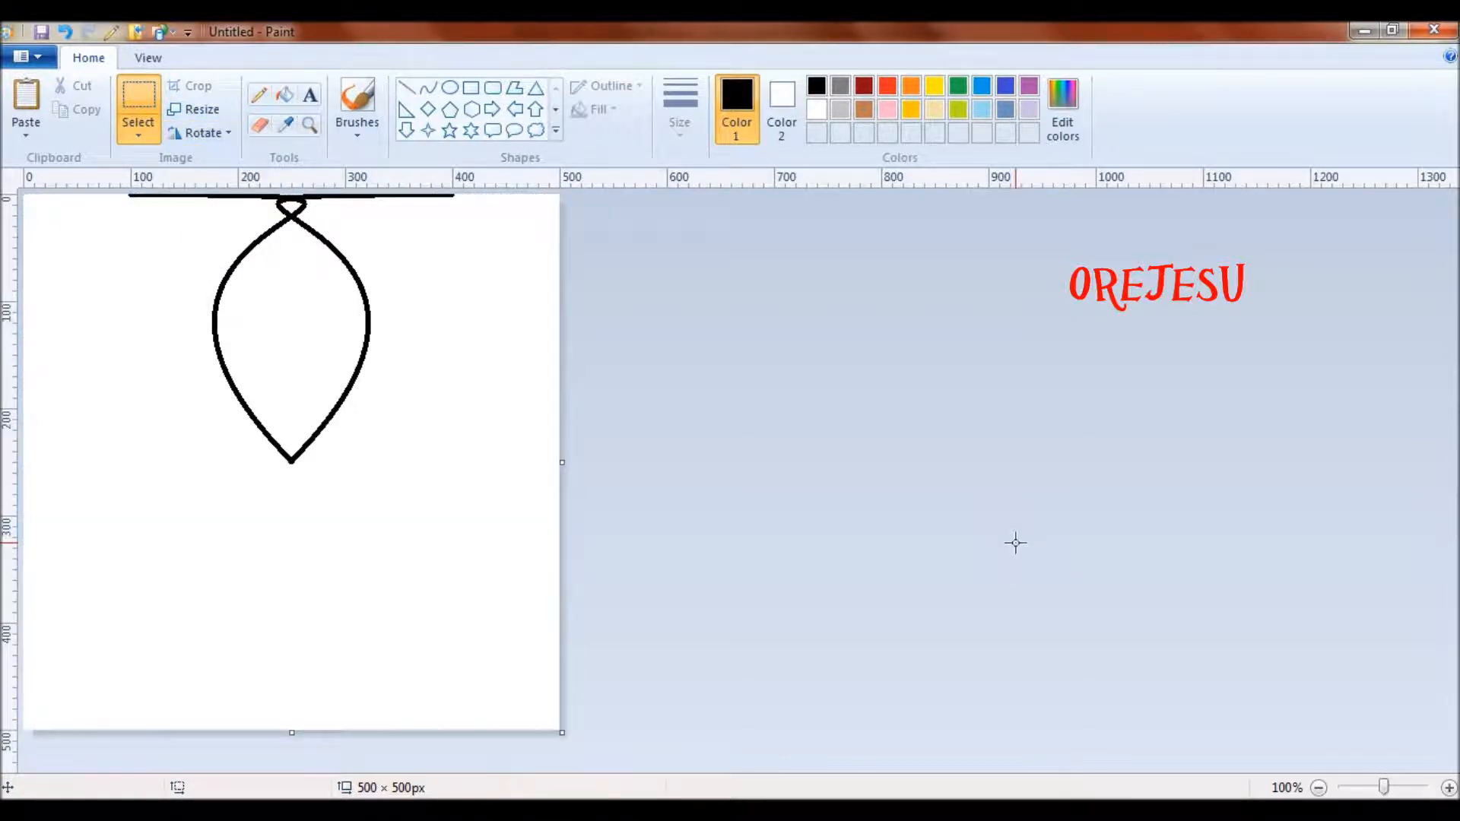
- Select the whole drawing and rotate it right 90° over the original to add a petal on the right side
key("ctrl+a")
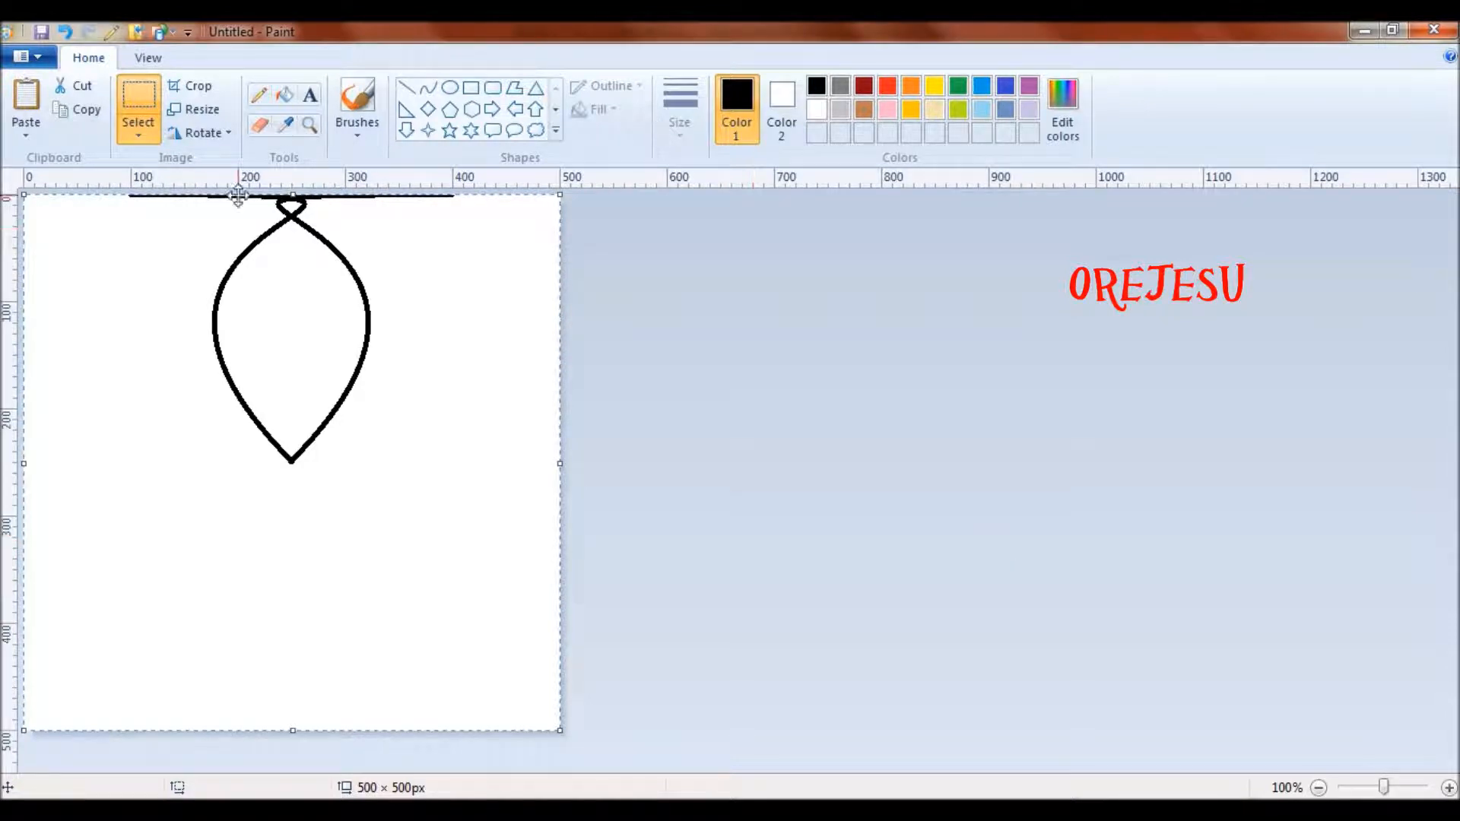
left_click(229, 136)
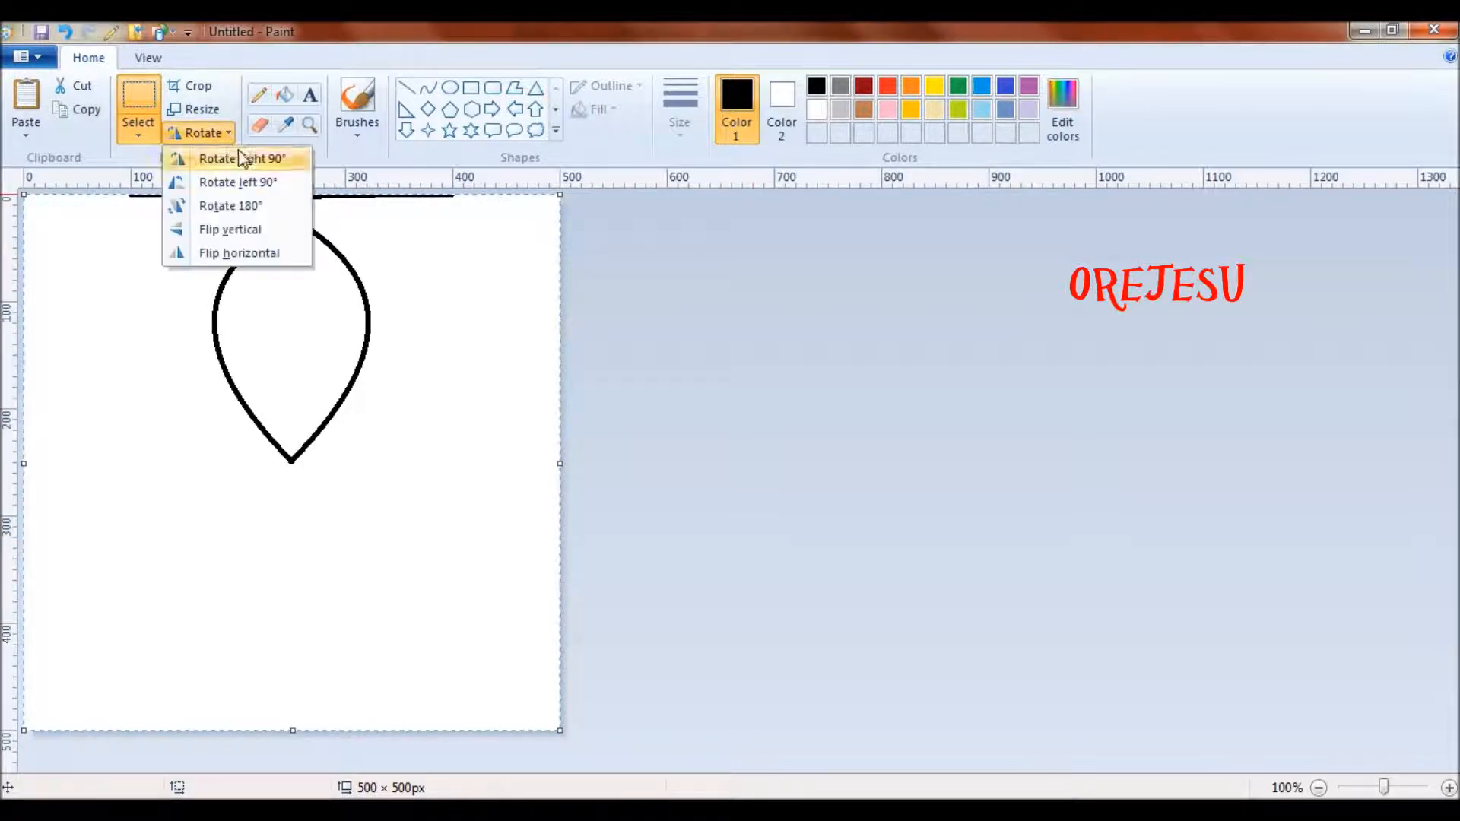
left_click(242, 158)
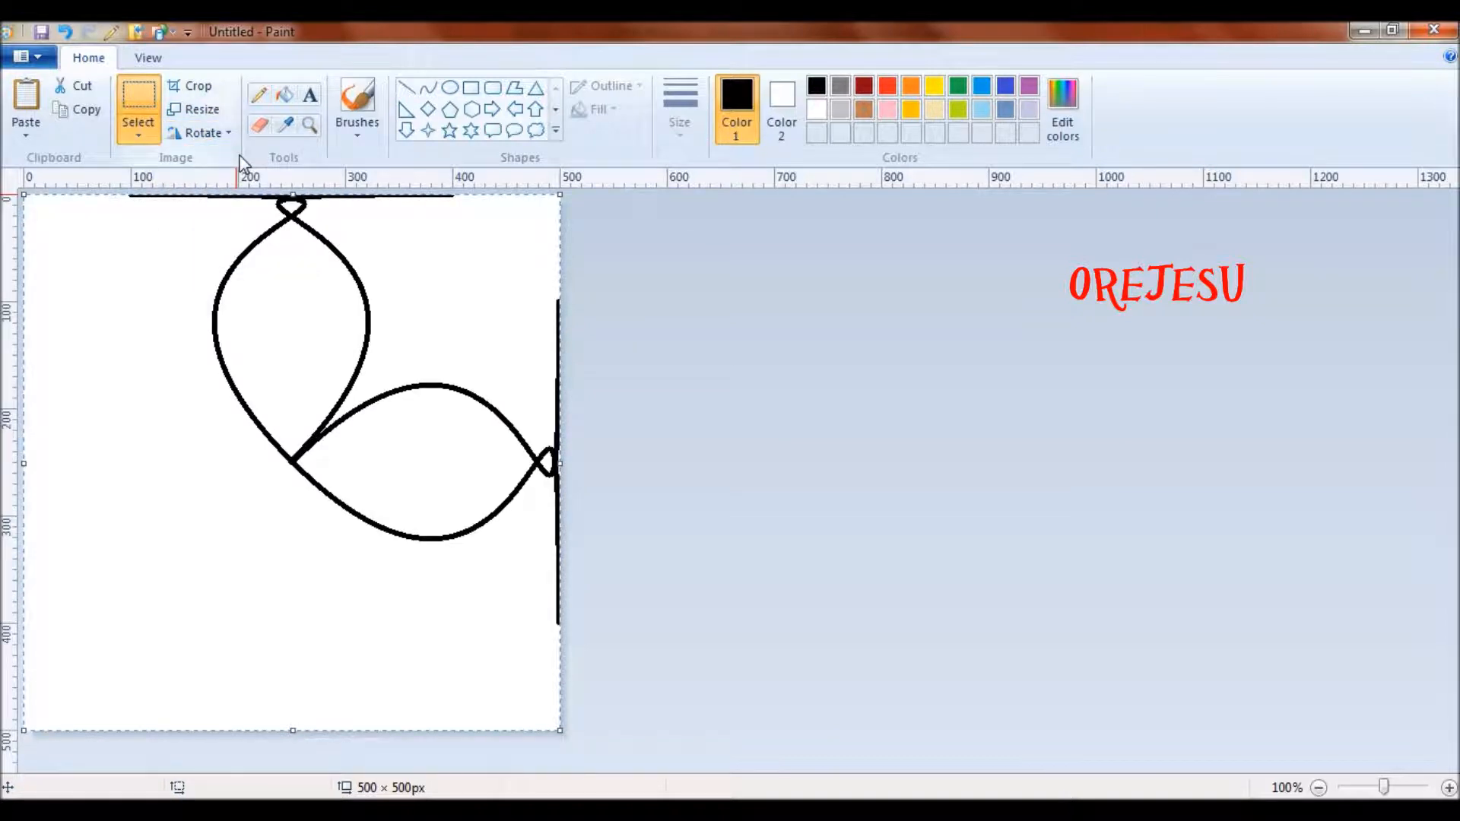
left_click(741, 439)
- Complete the four-petal flower by selecting the whole drawing, rotating it left 90° and rotating it 180°
key("ctrl+a")
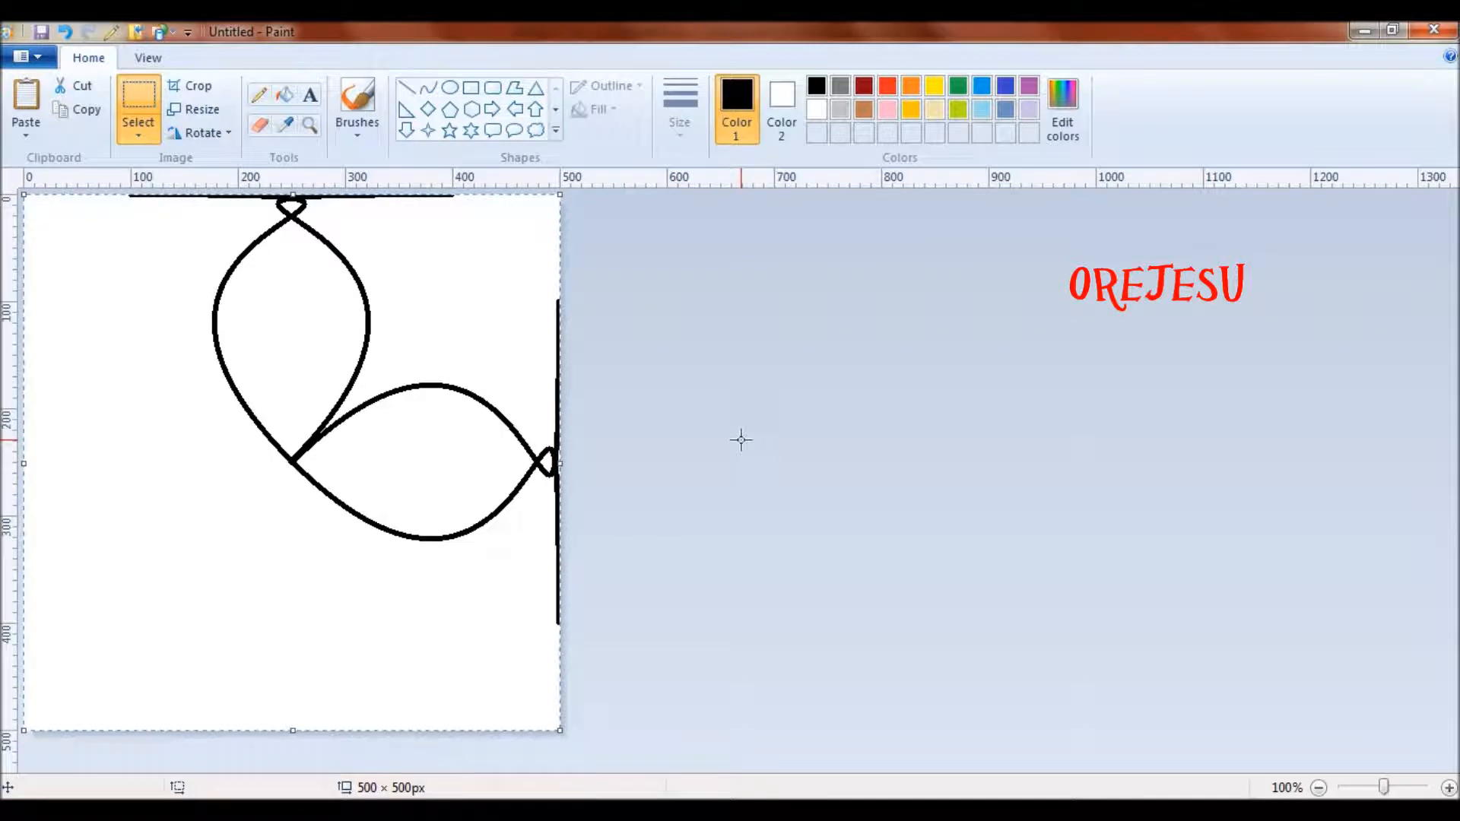
left_click(233, 135)
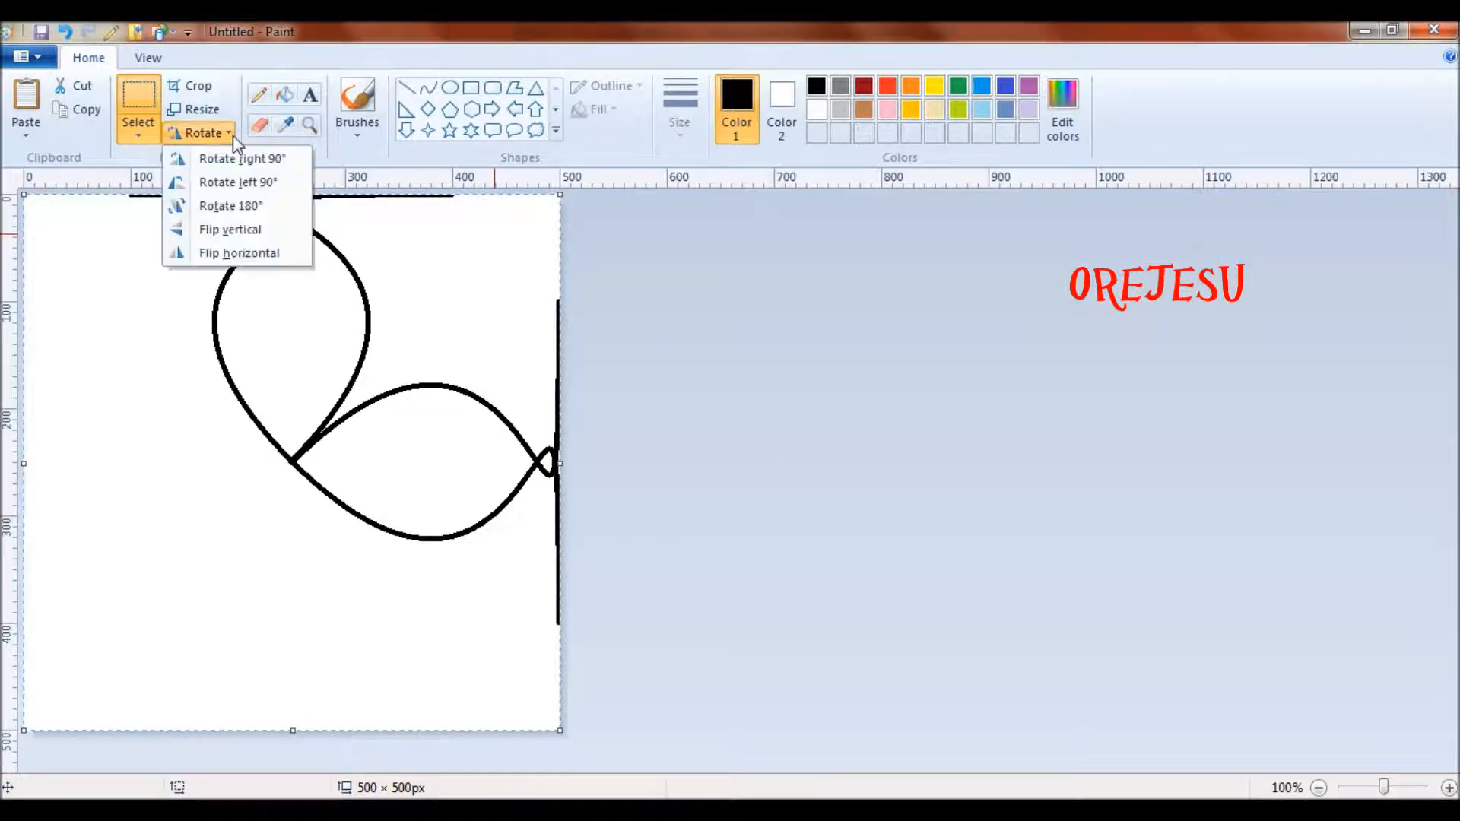
left_click(244, 184)
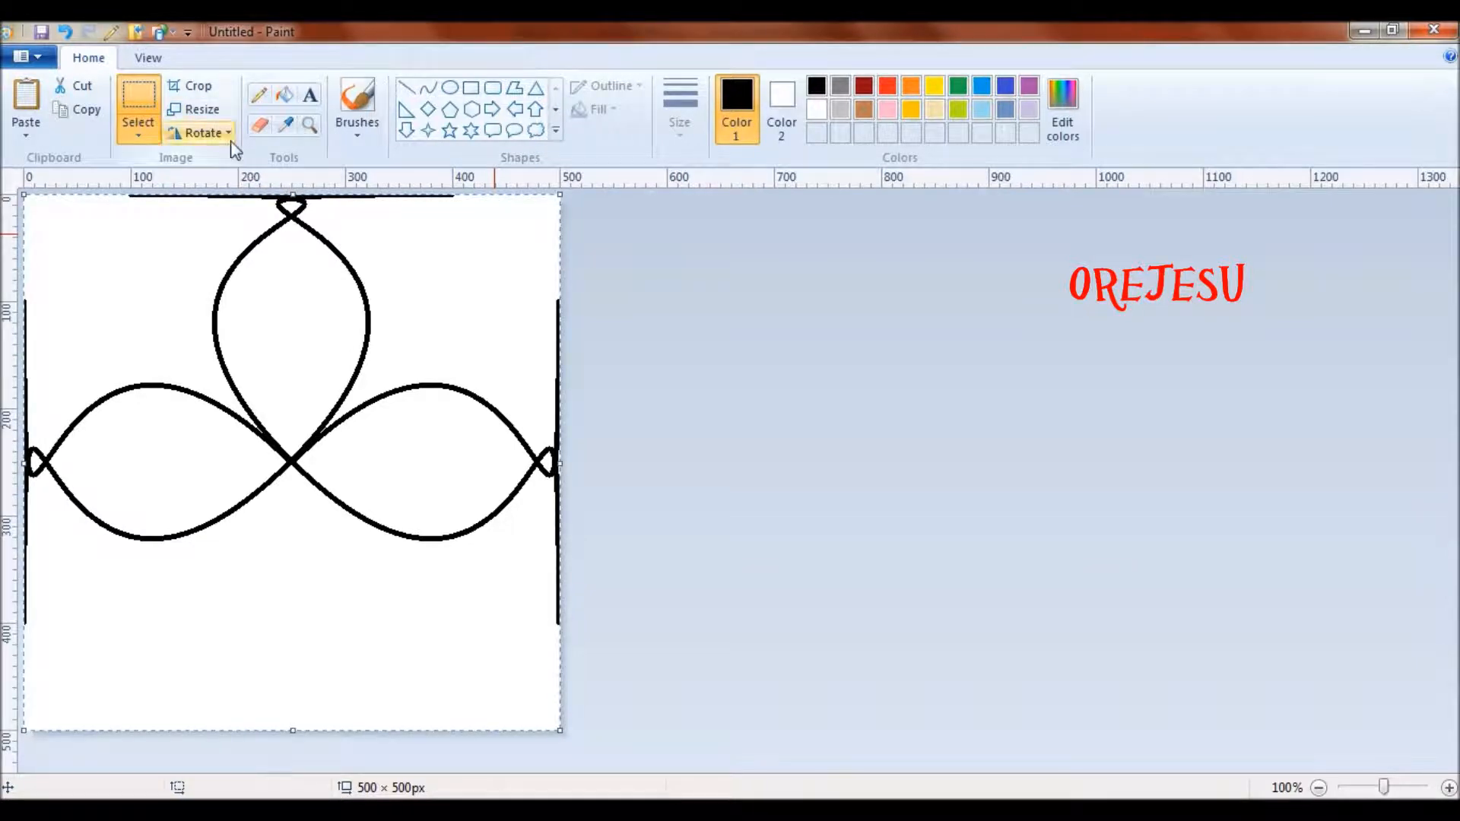
left_click(213, 134)
left_click(251, 206)
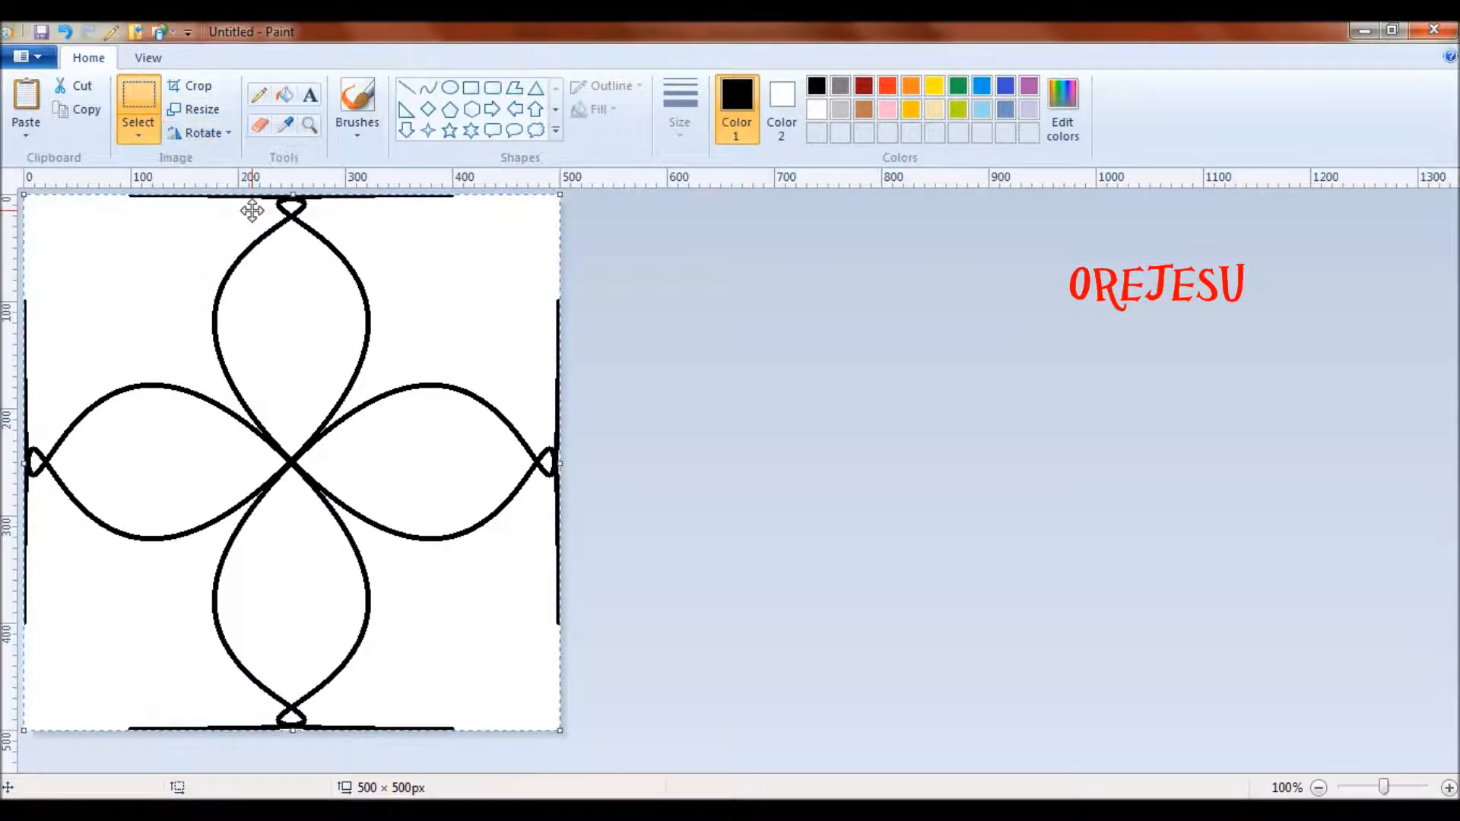
left_click(857, 339)
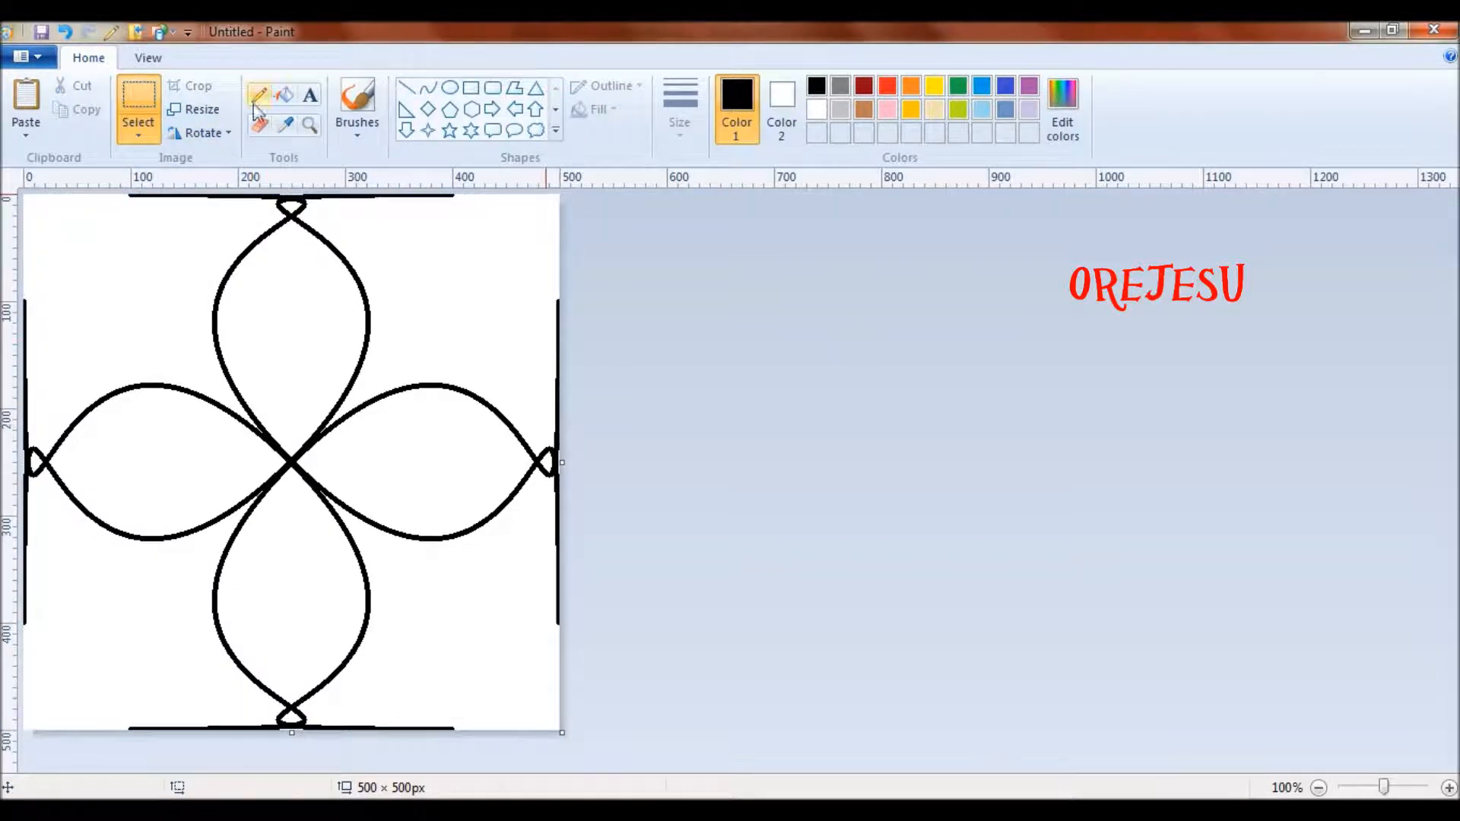
- Fill the four petals and the small loops at their tips with black
left_click(289, 94)
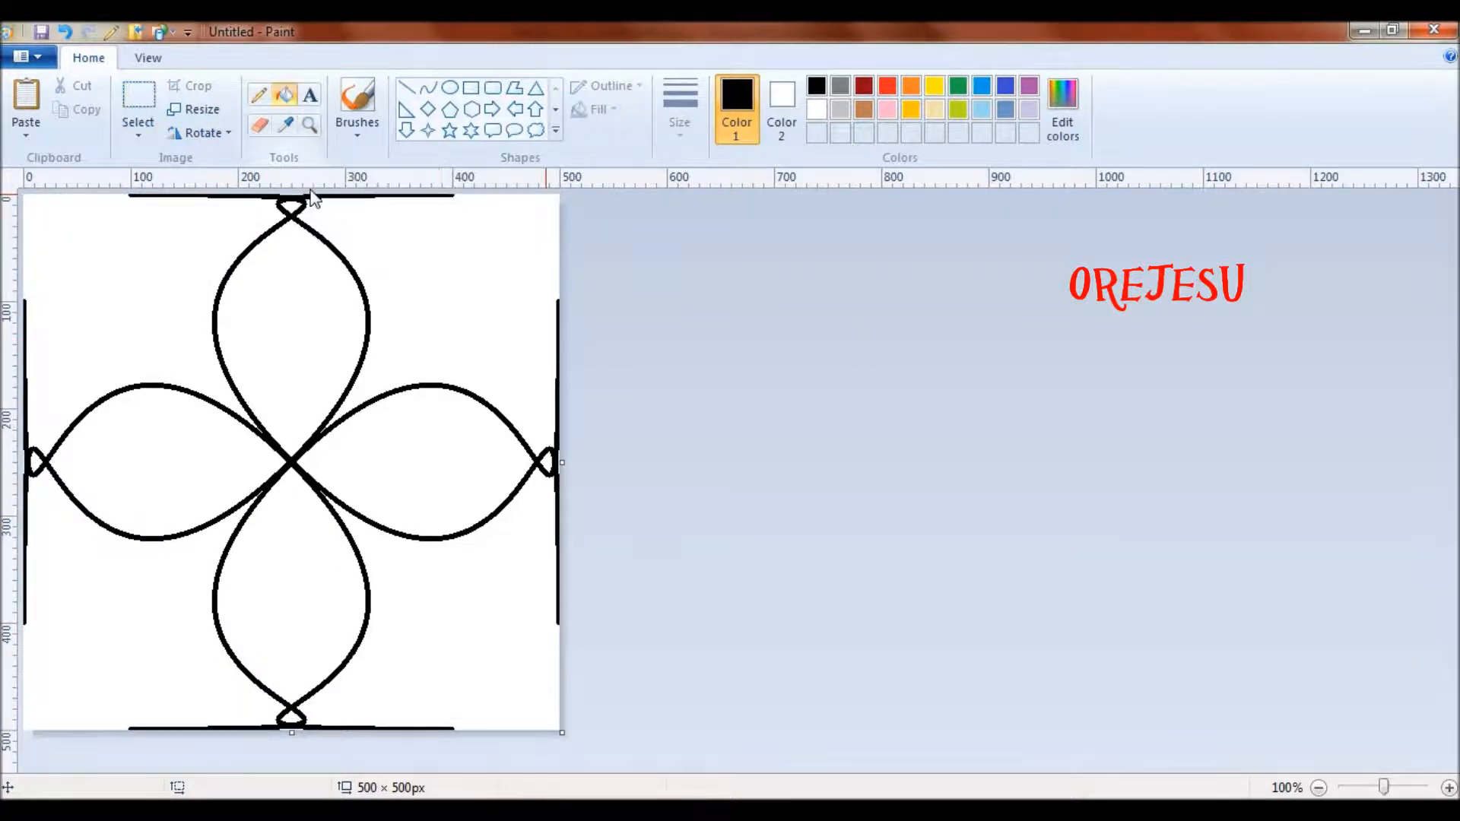
left_click(295, 205)
left_click(302, 301)
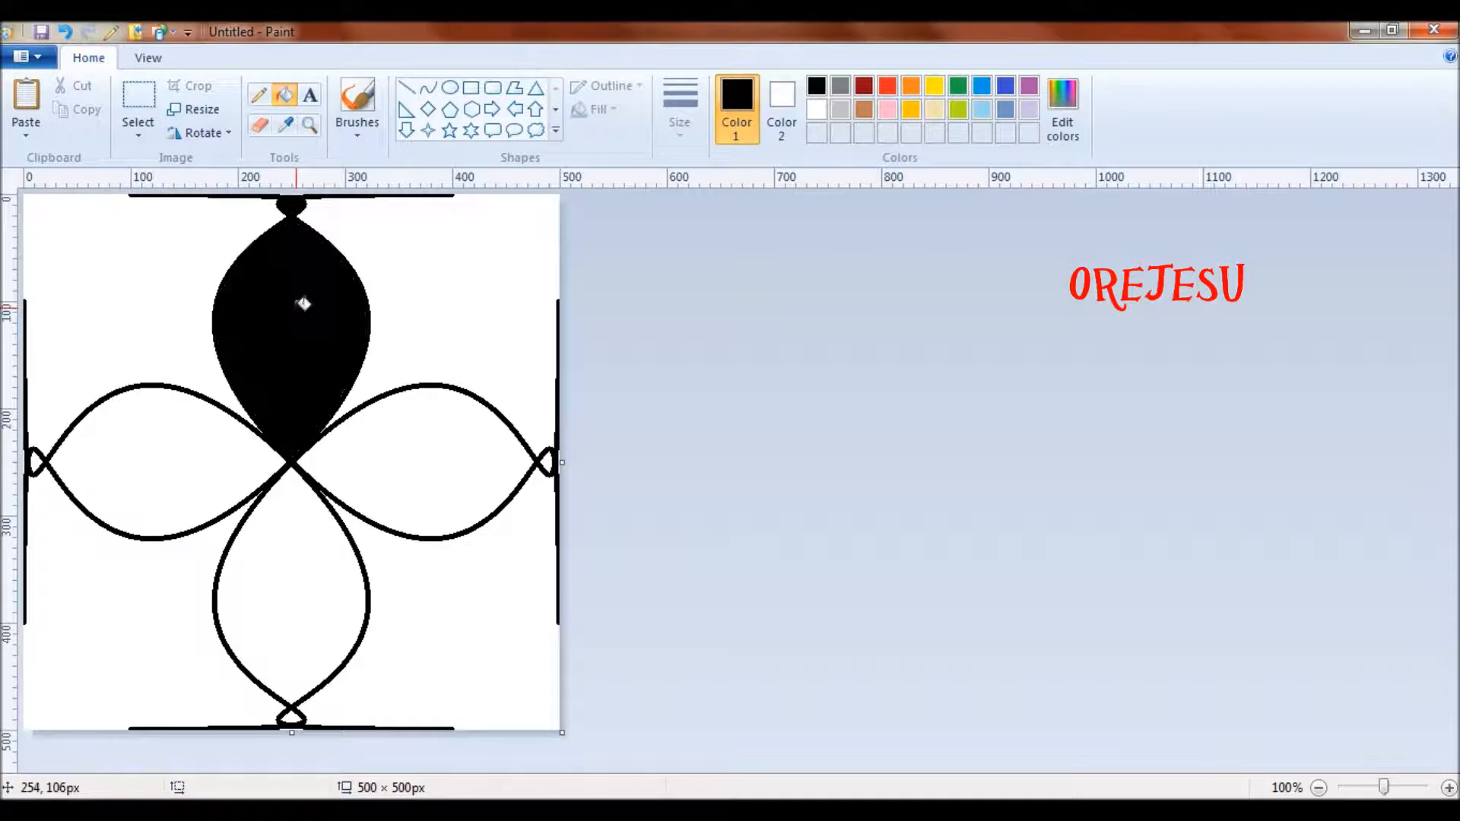
left_click(413, 420)
left_click(222, 453)
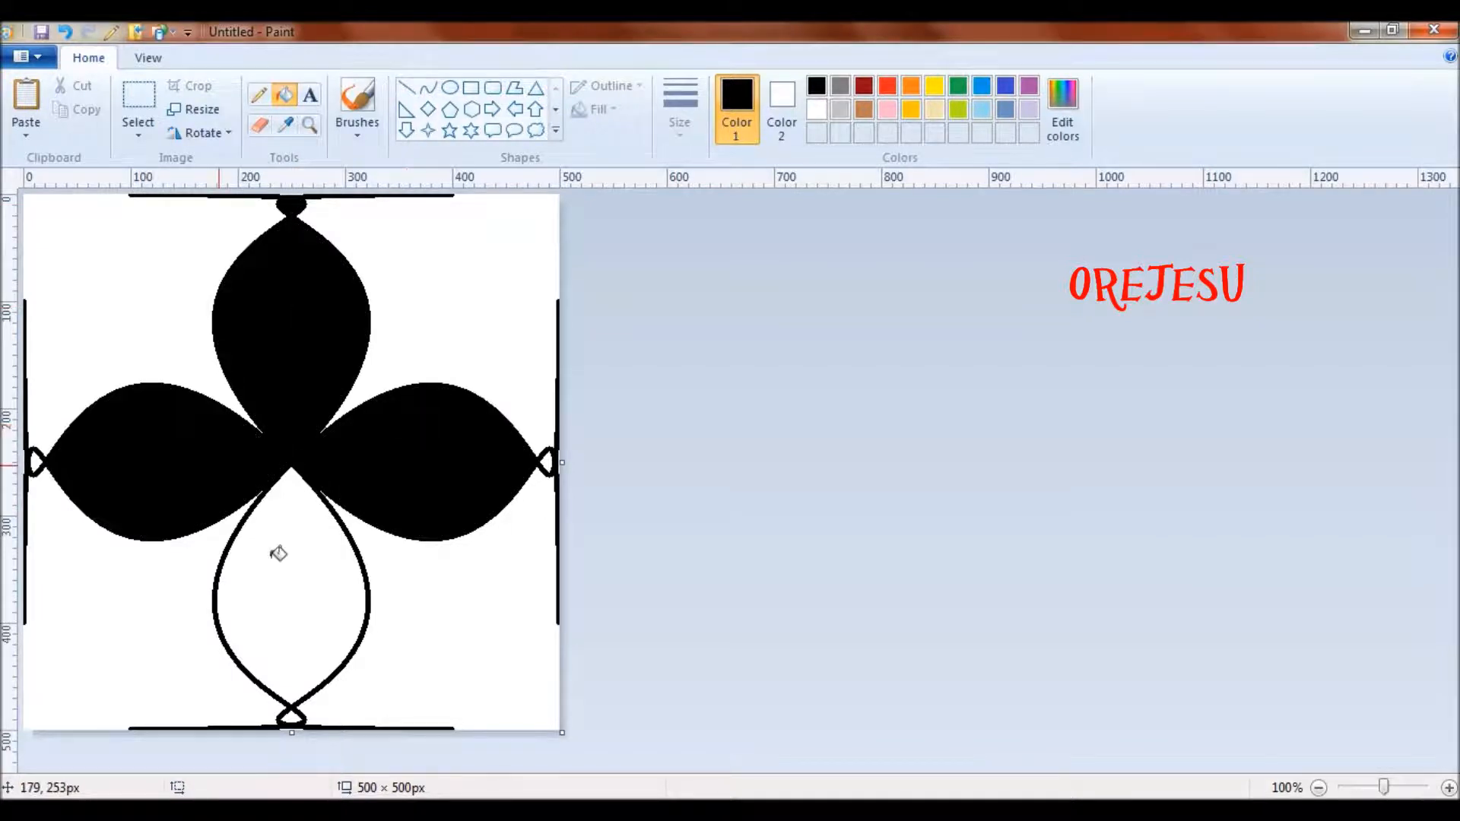
left_click(301, 590)
left_click(292, 713)
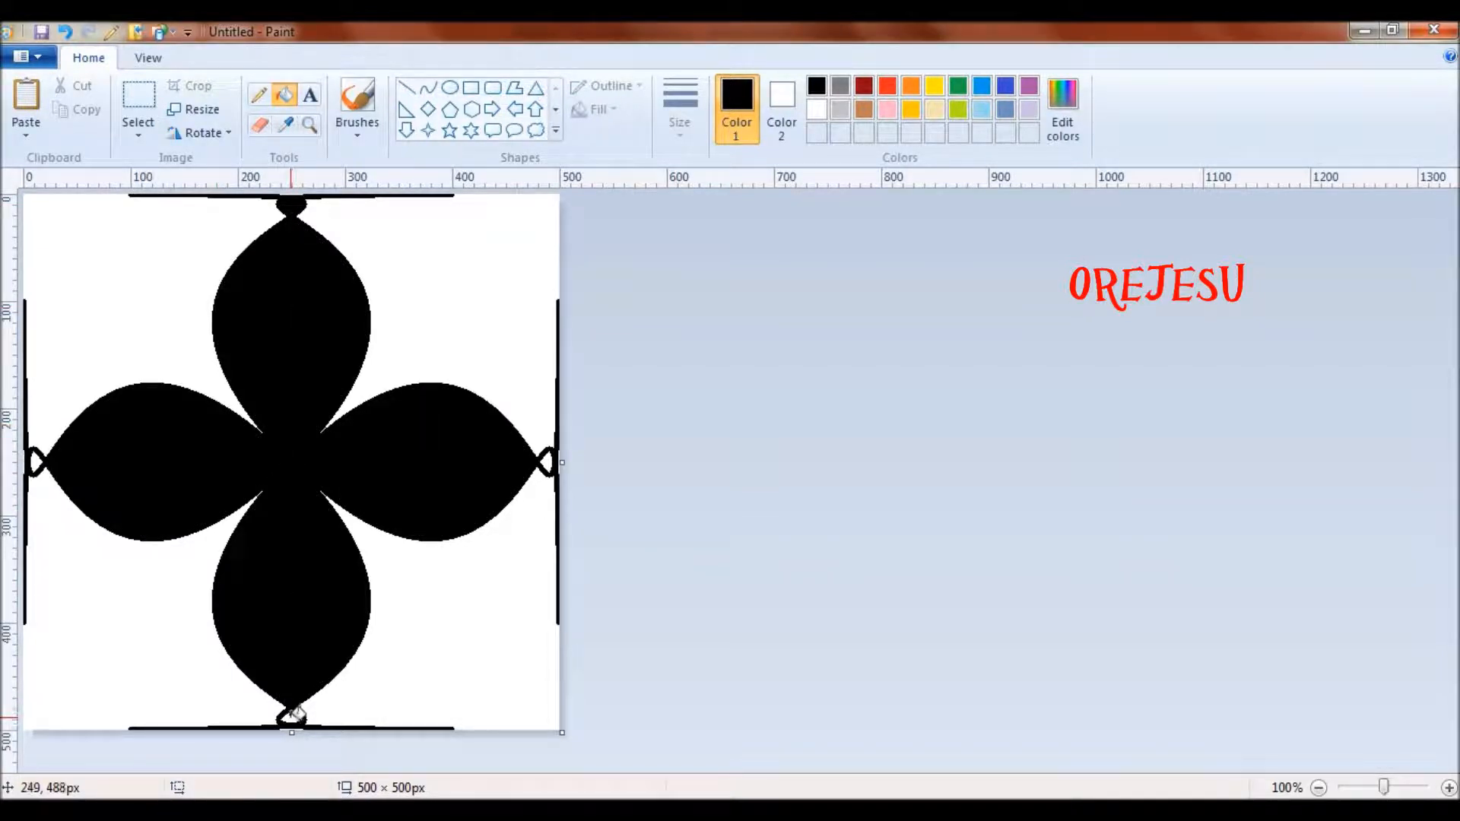
left_click(548, 462)
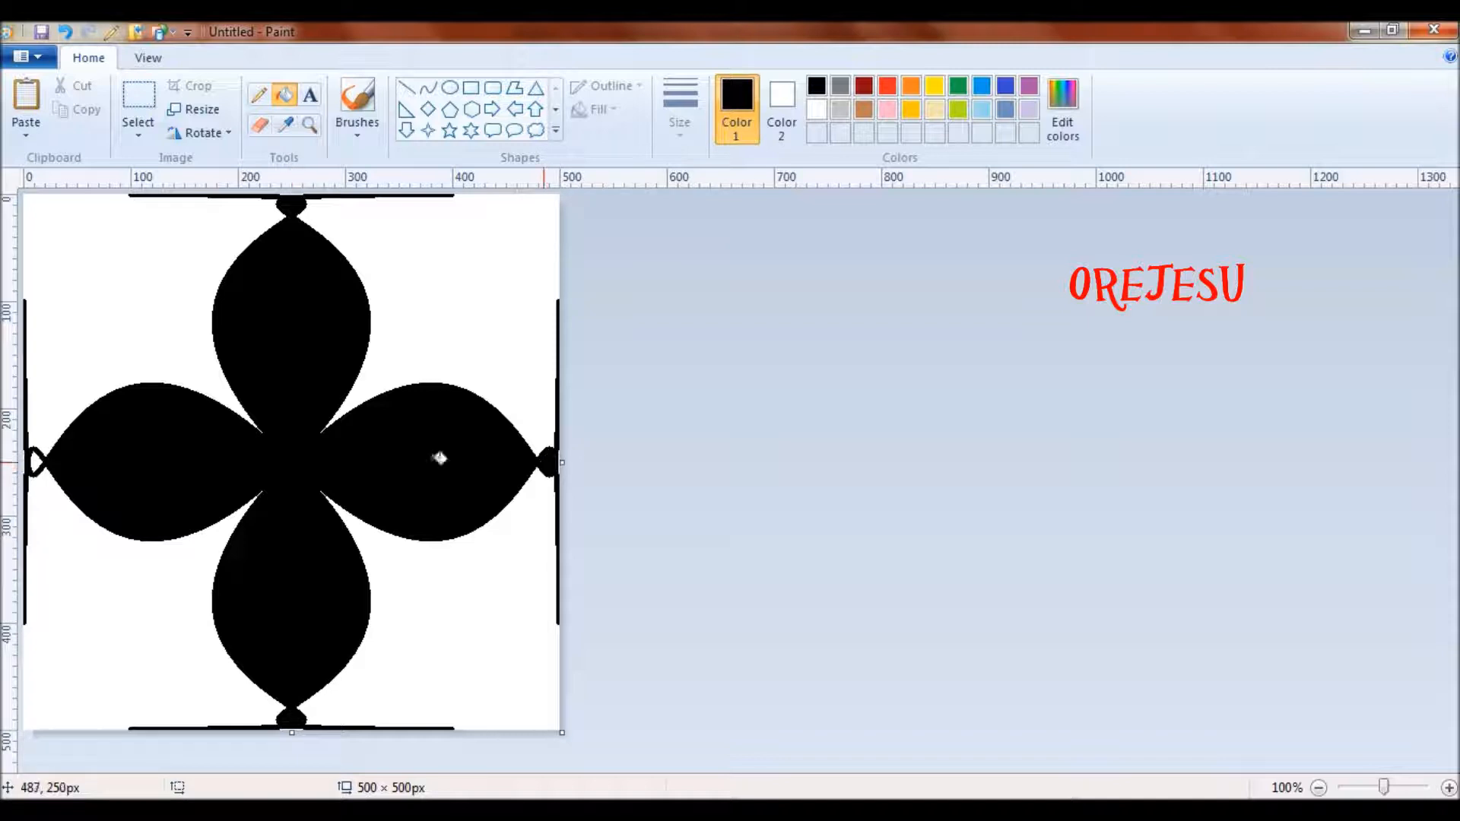
left_click(36, 460)
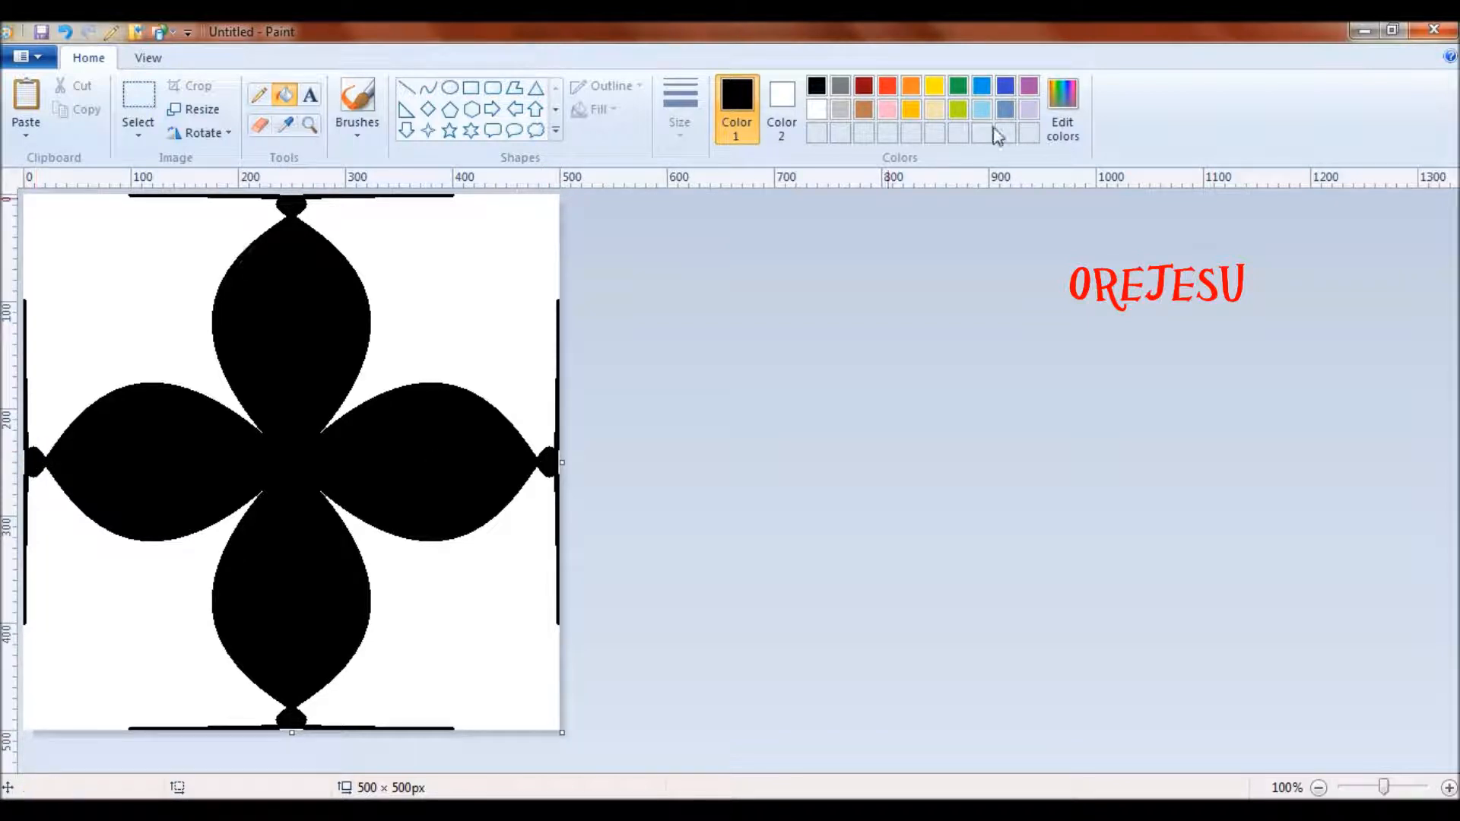
- Add the basic colours red (255, 0, 0) and blue (0, 0, 255) to the custom palette slots
left_click(1072, 107)
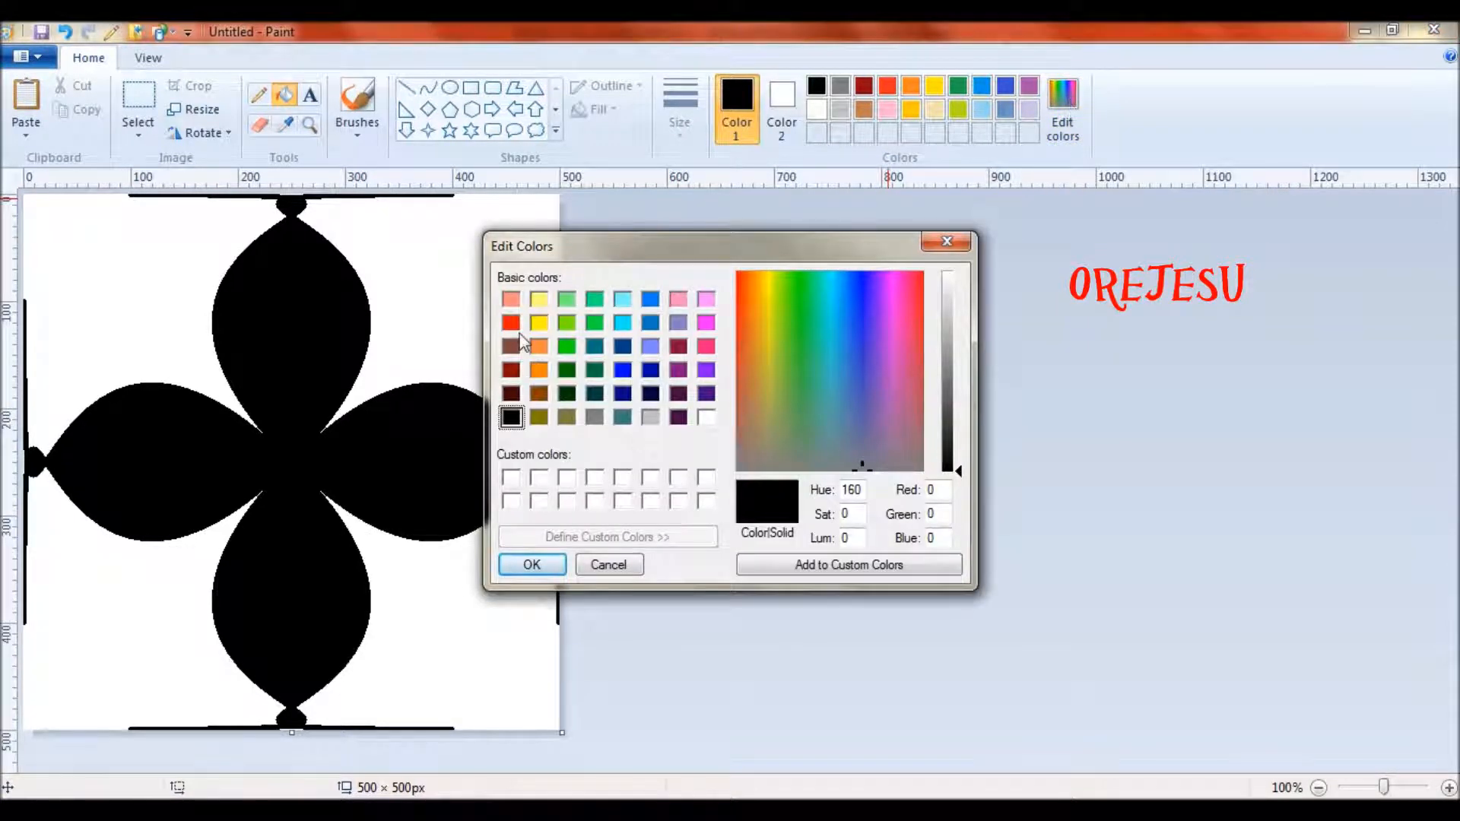
left_click(513, 325)
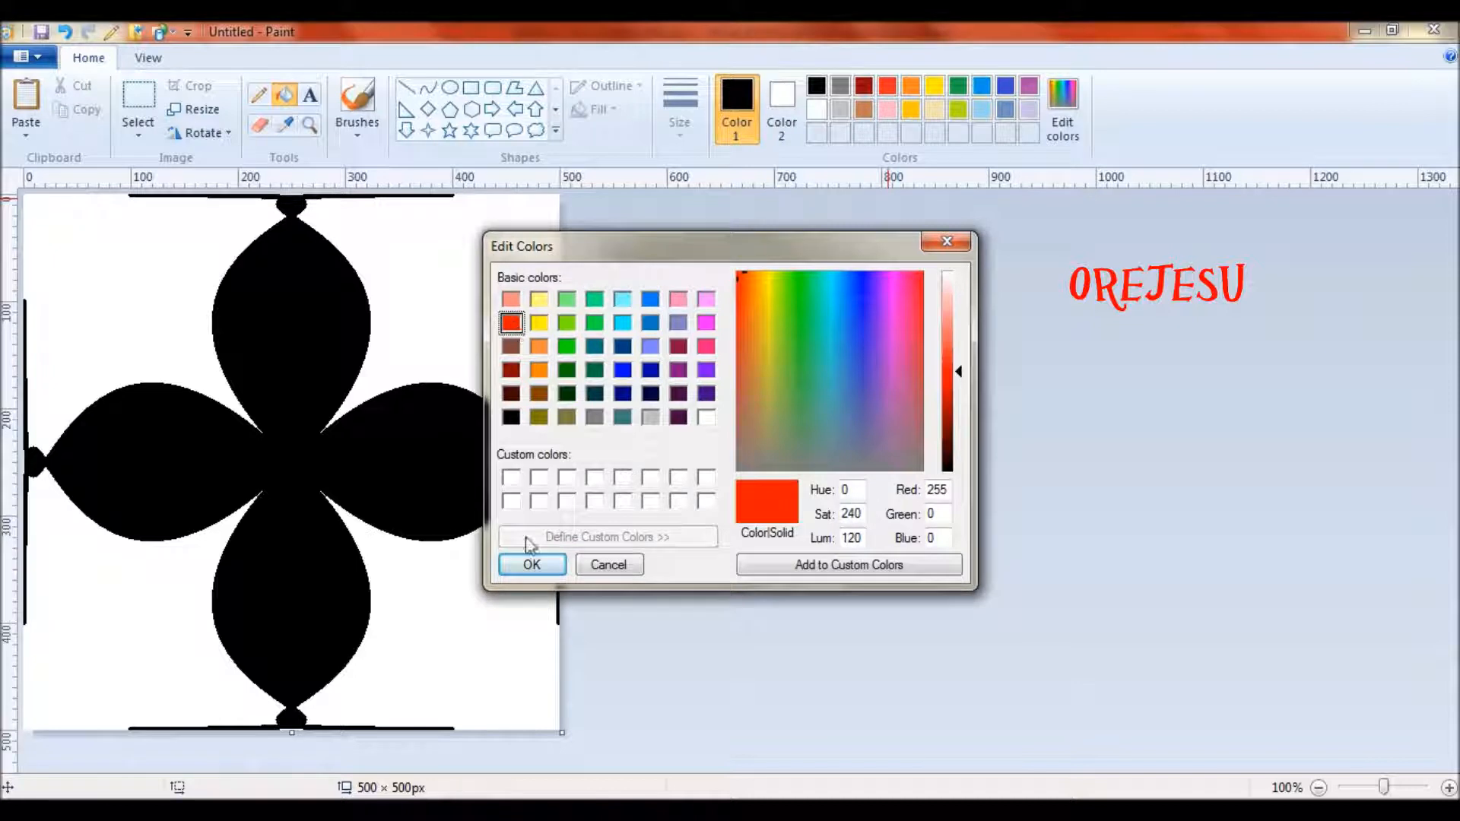
left_click(531, 563)
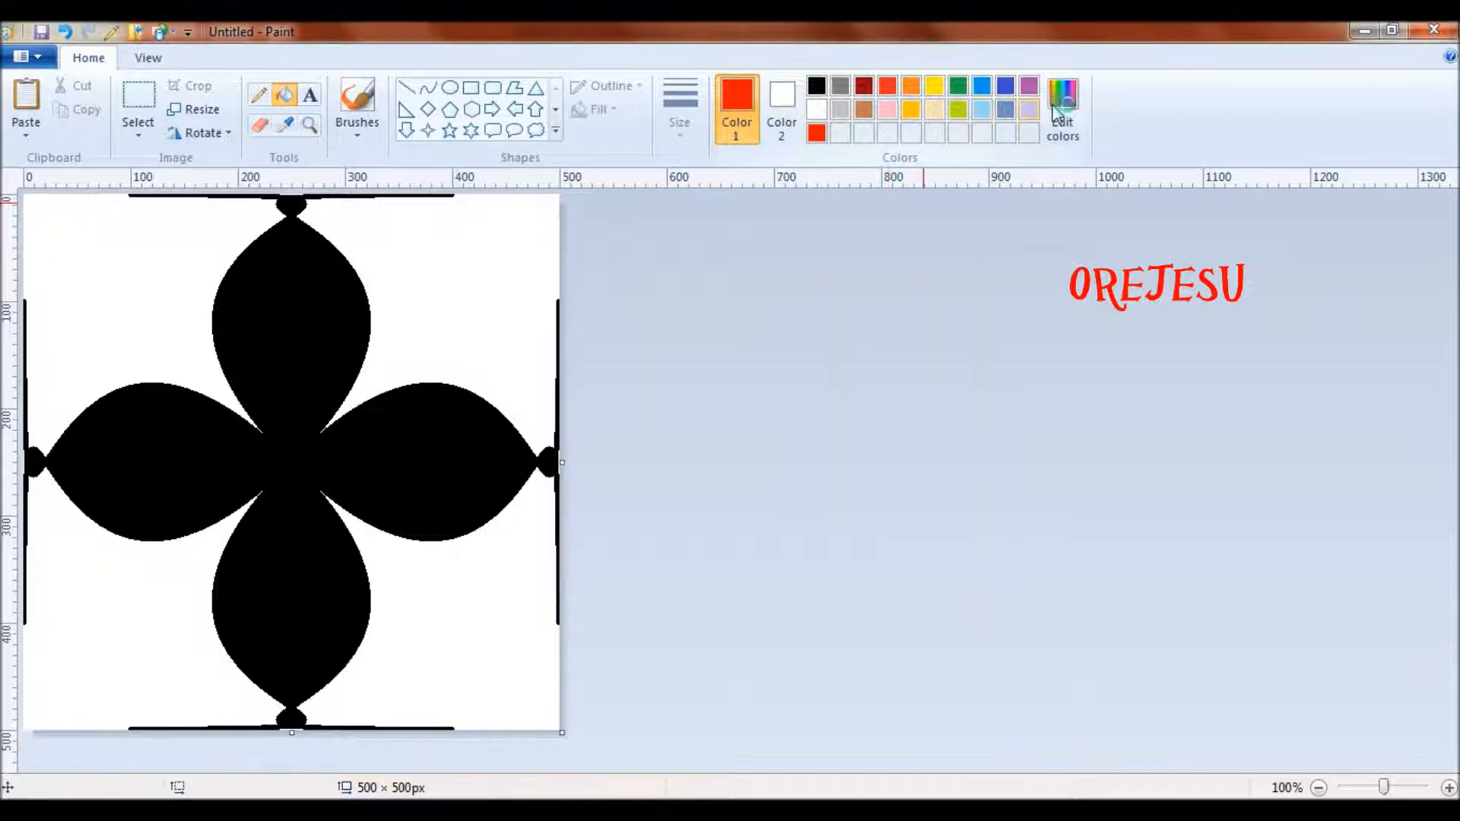
left_click(1063, 112)
left_click(623, 369)
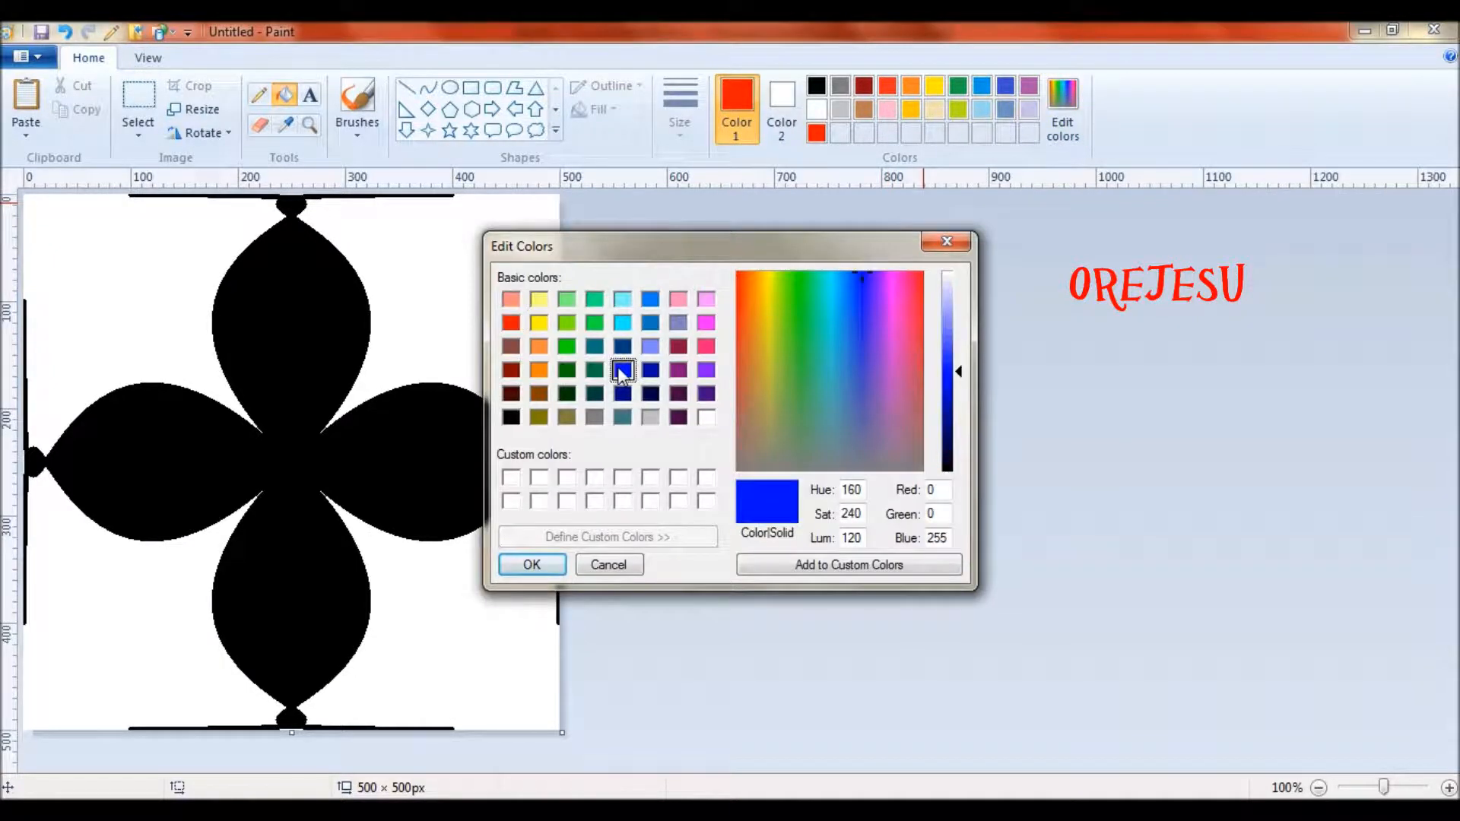
left_click(532, 563)
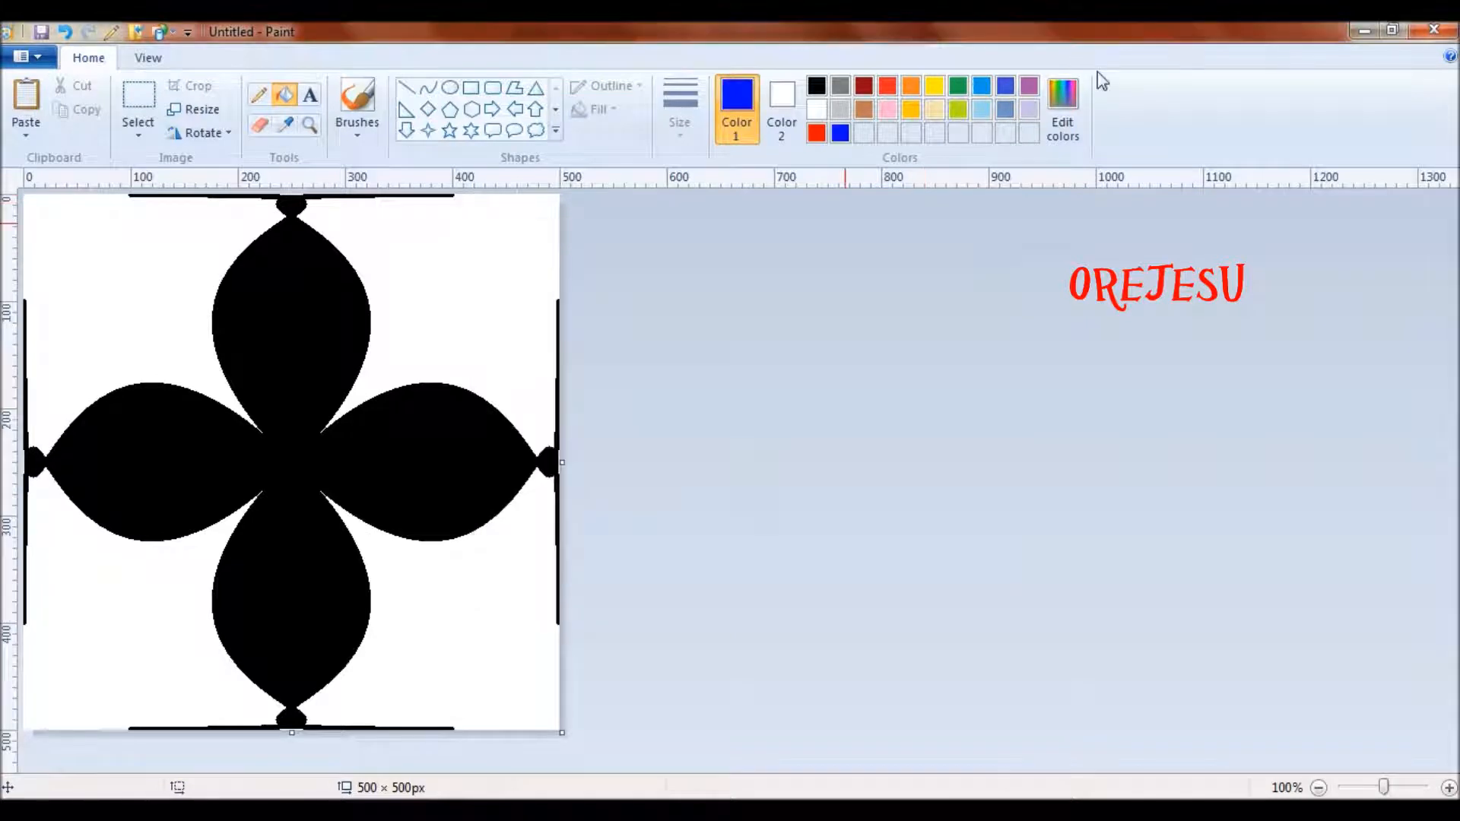
- Add the basic colour pink (255, 0, 128) to the next custom palette slot
left_click(1077, 103)
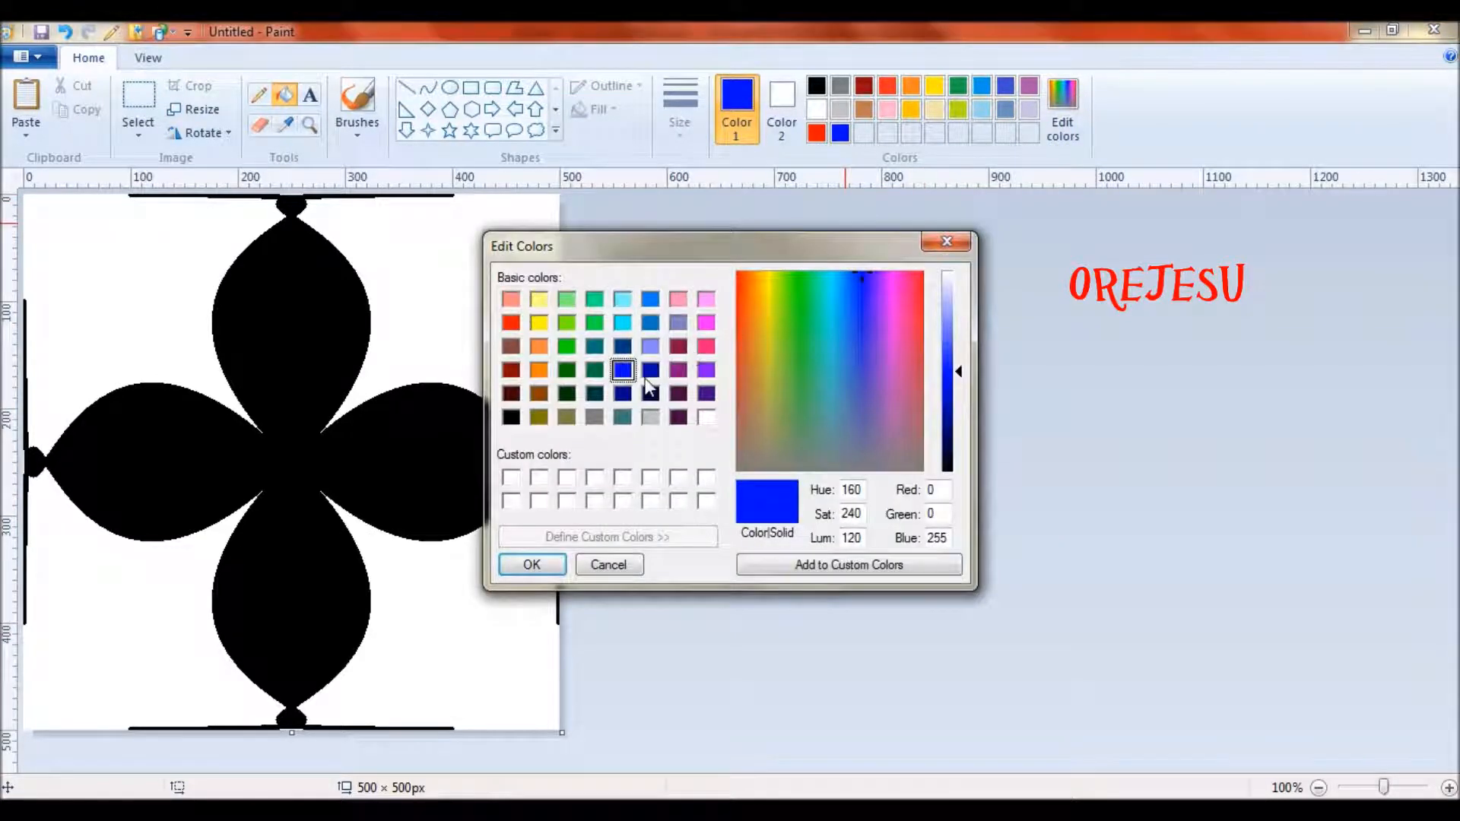
left_click(706, 346)
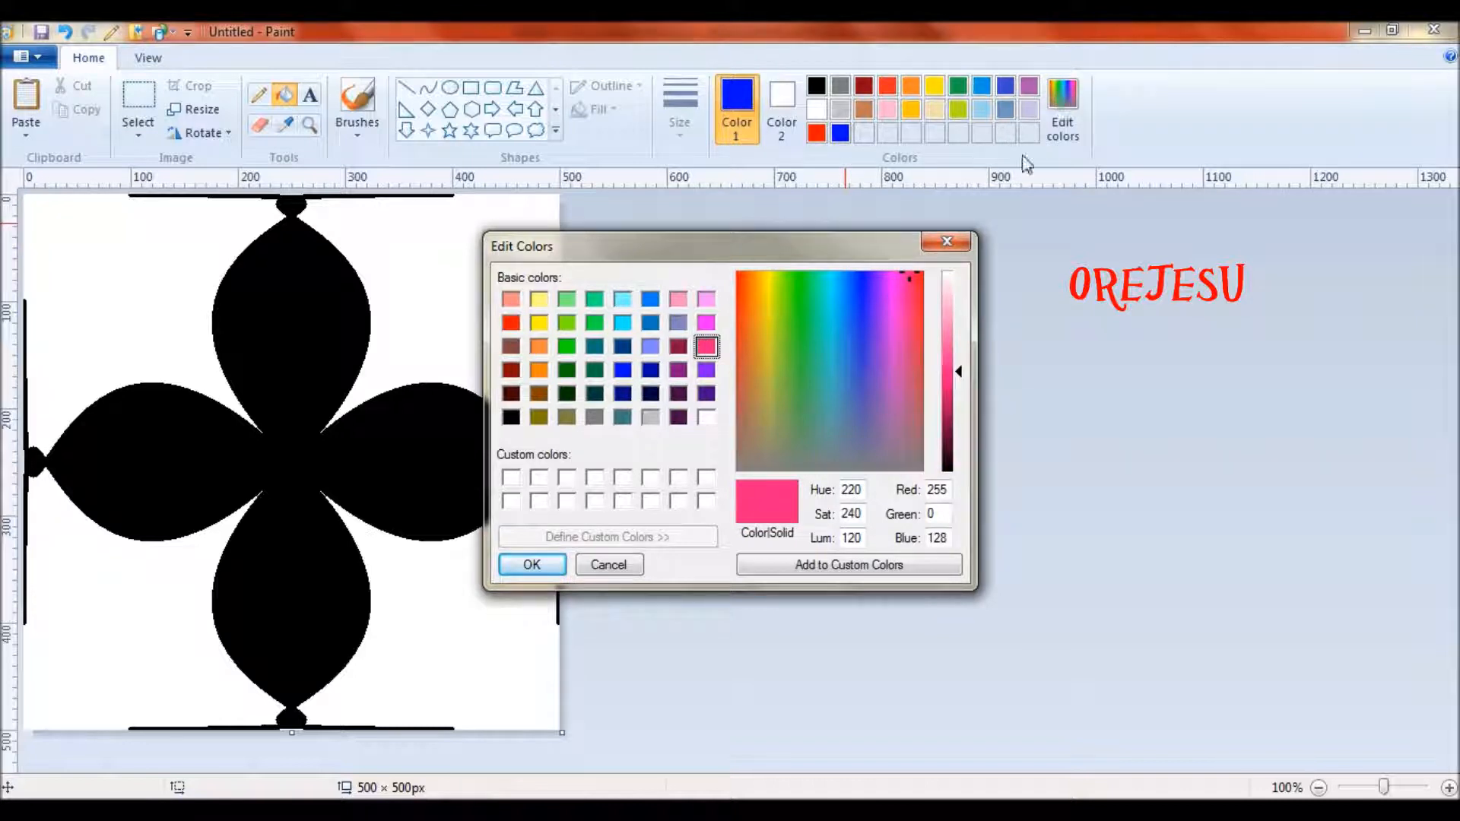
left_click(533, 565)
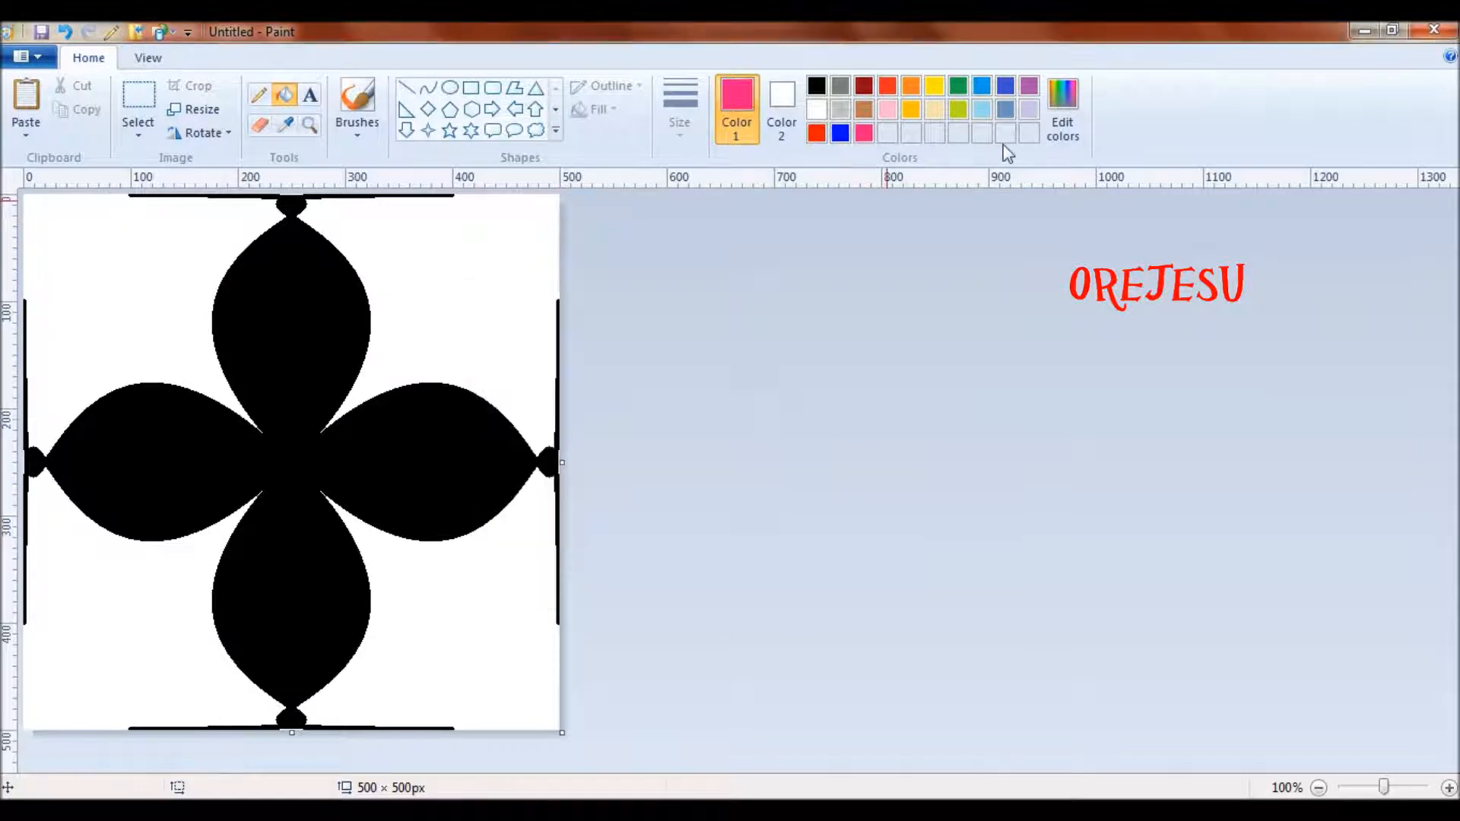
- Add the basic dark maroon colour to the custom palette and fill the upper-right and lower-left background areas with it
left_click(1062, 106)
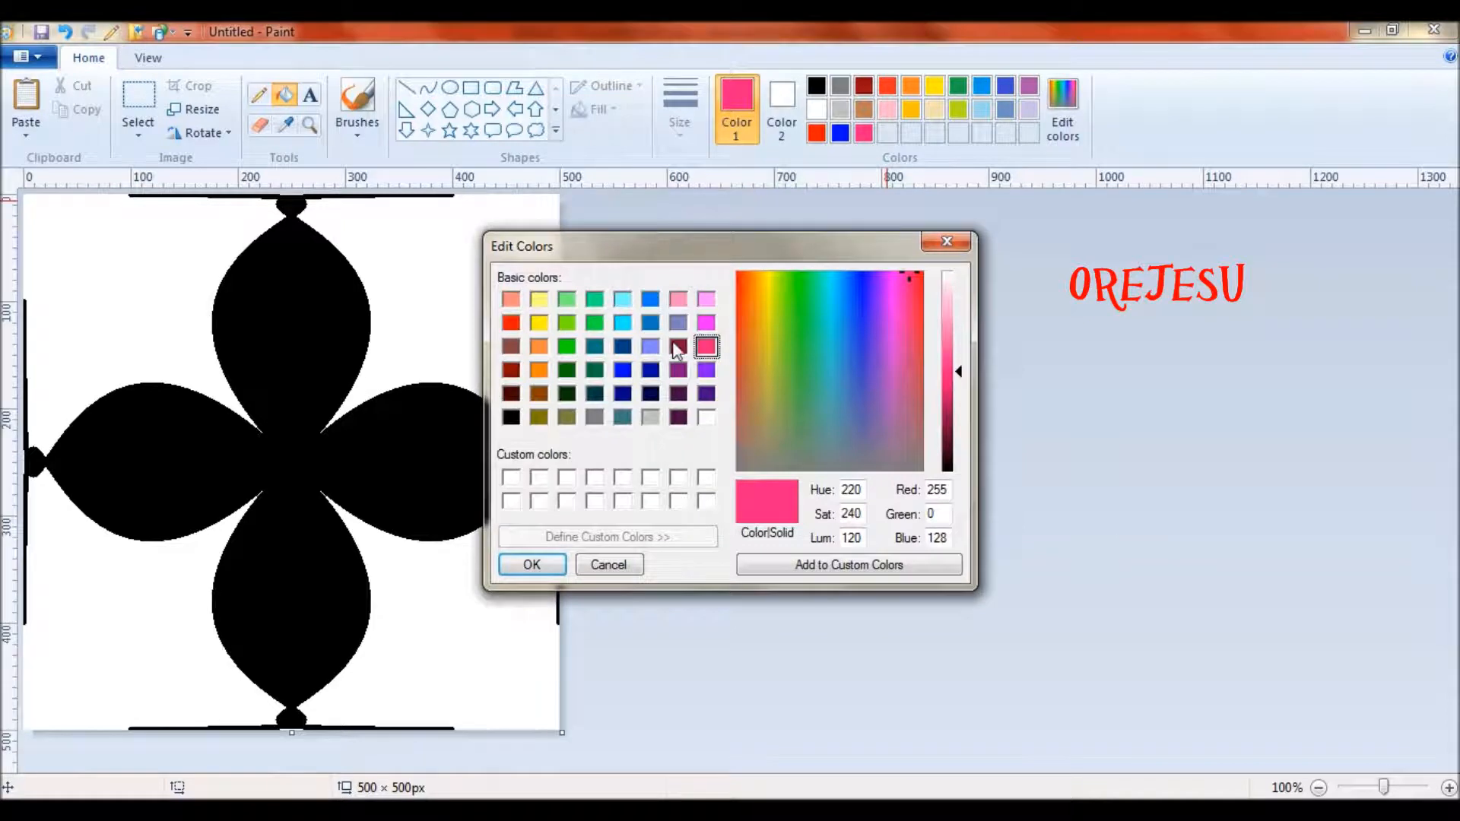
left_click(678, 347)
left_click(556, 561)
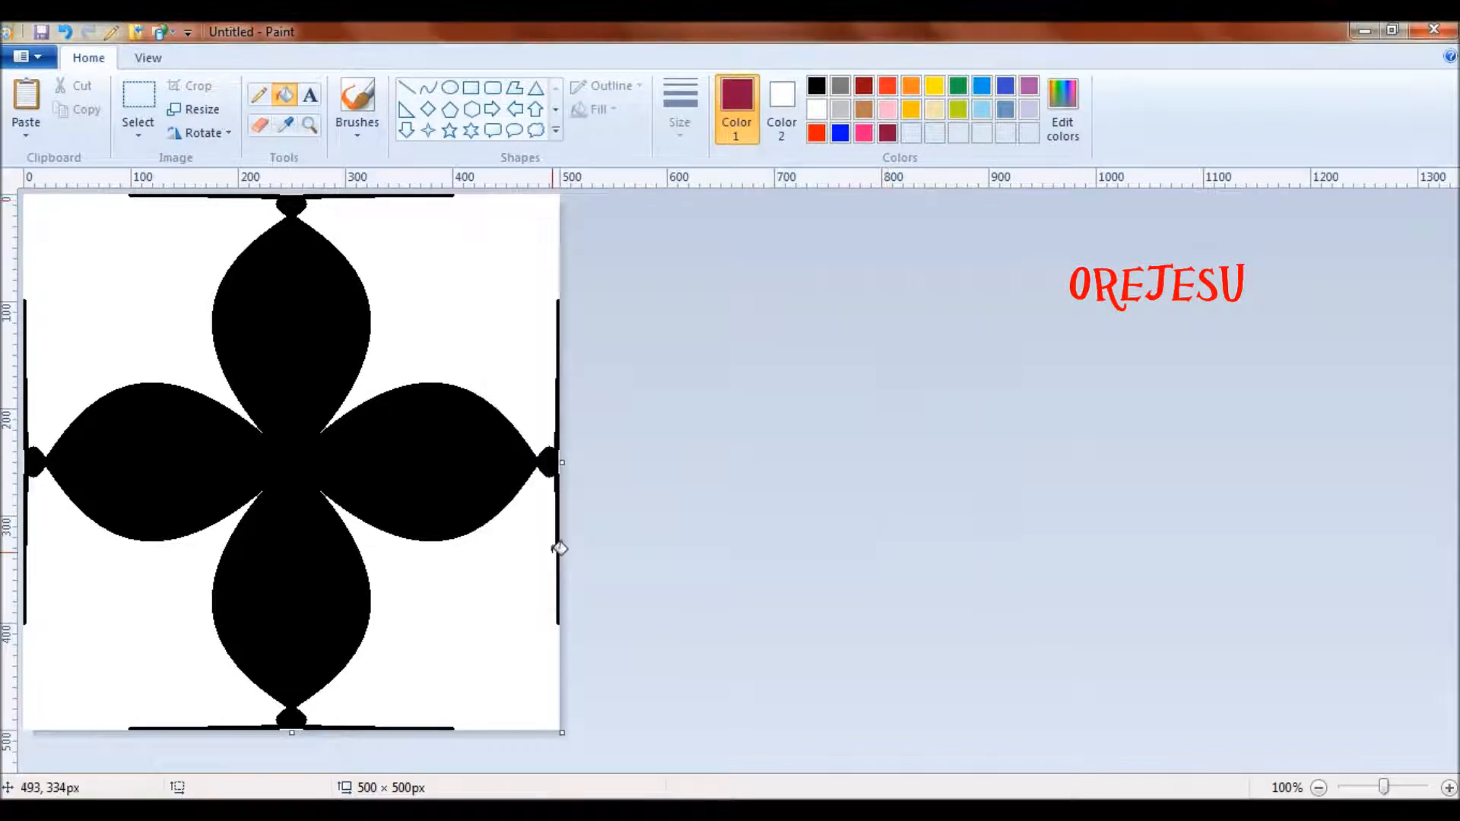
left_click(456, 243)
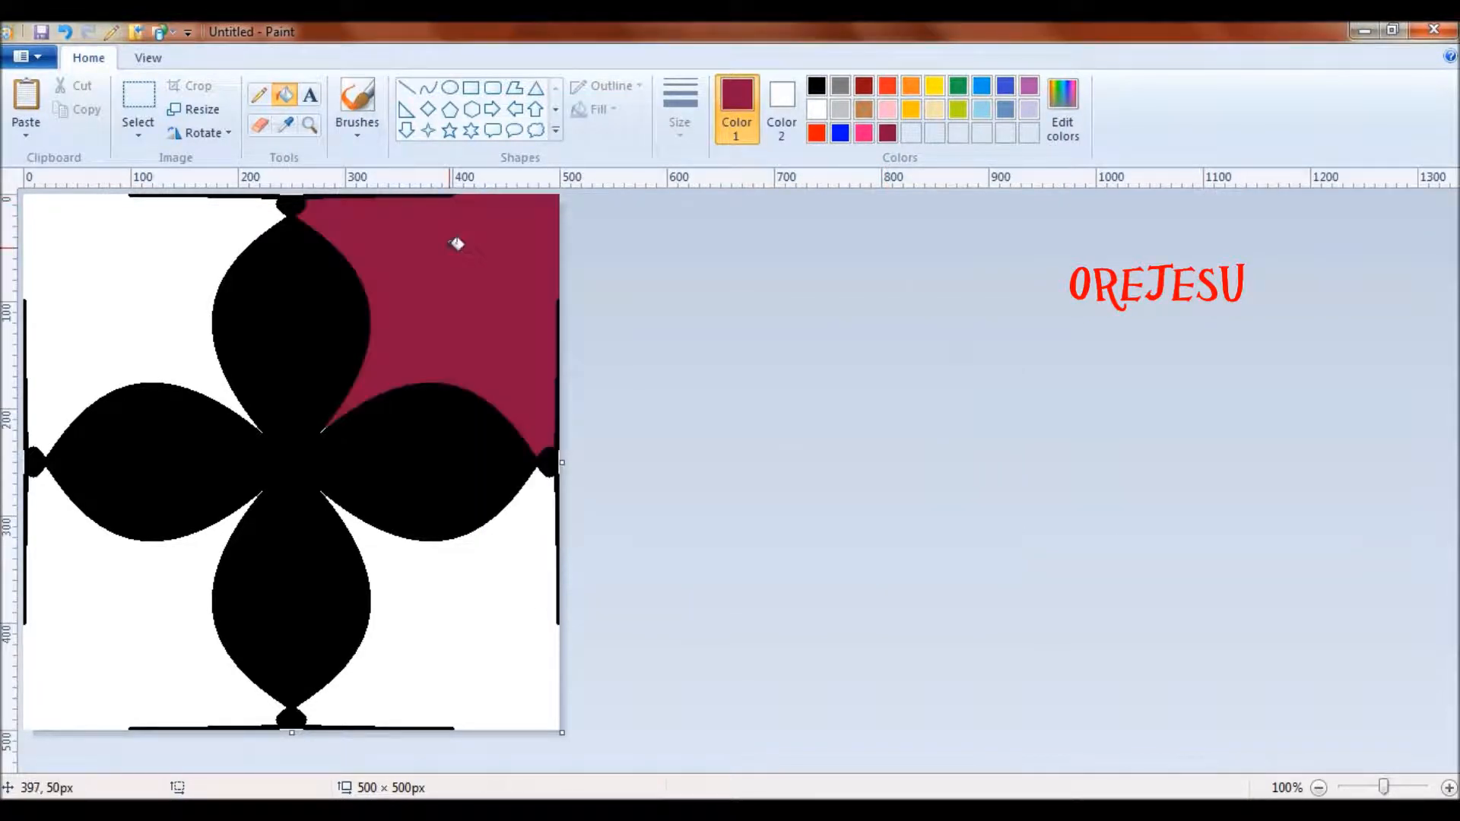
left_click(154, 561)
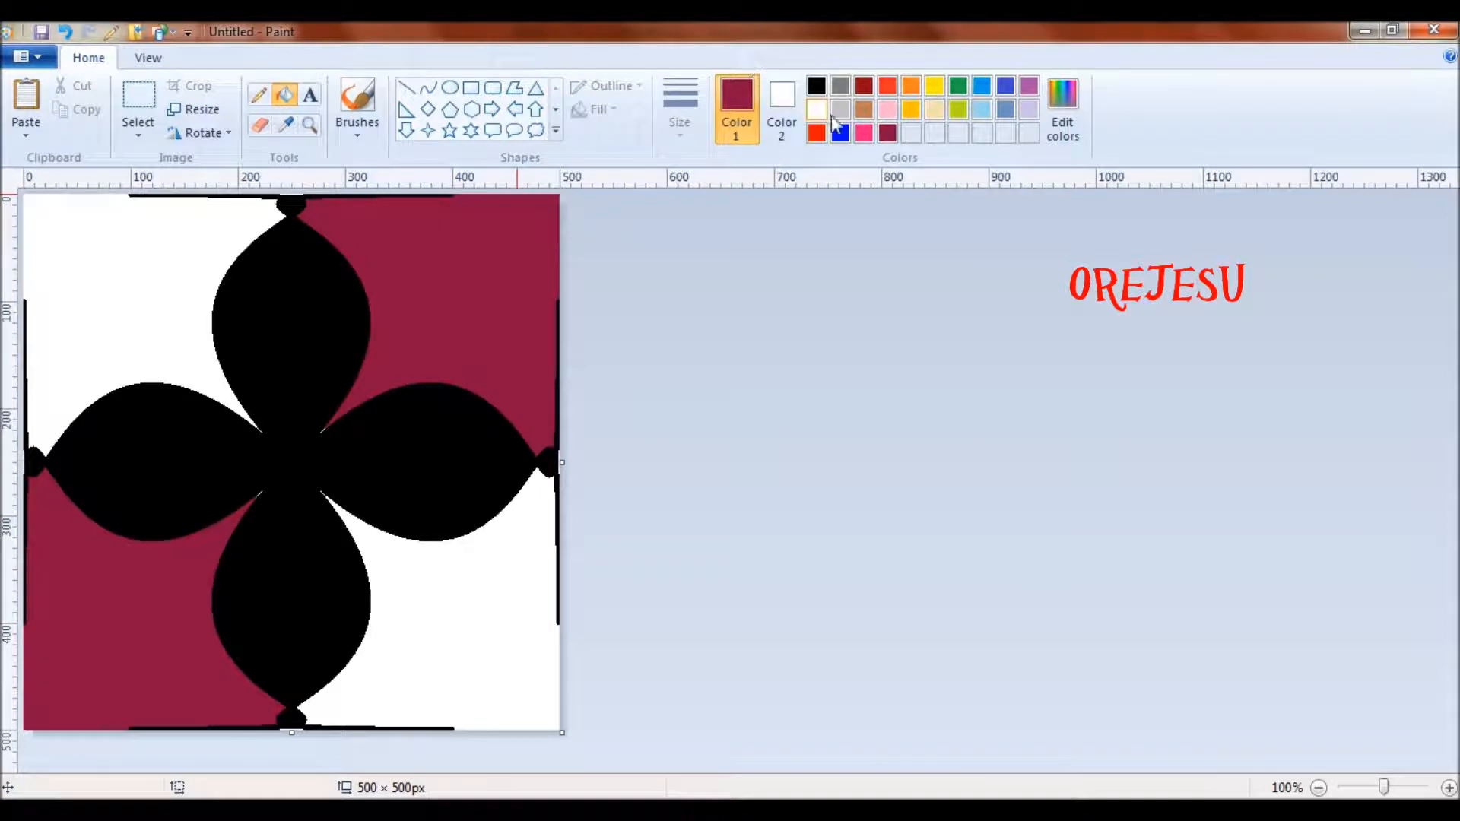
- Try red as the fill for the upper-left and lower-right background areas, and undo both fills
left_click(816, 133)
left_click(170, 254)
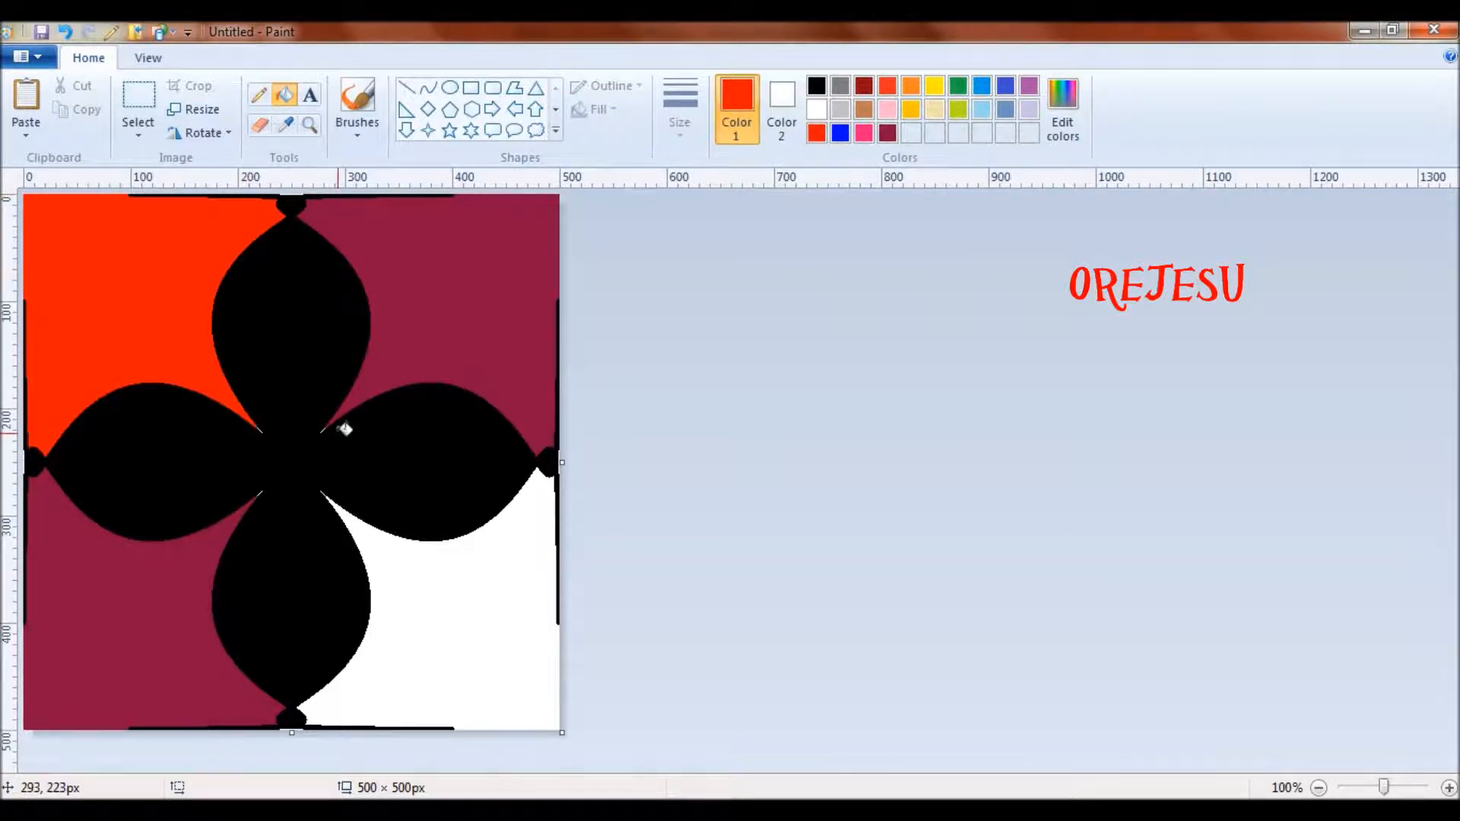
left_click(441, 562)
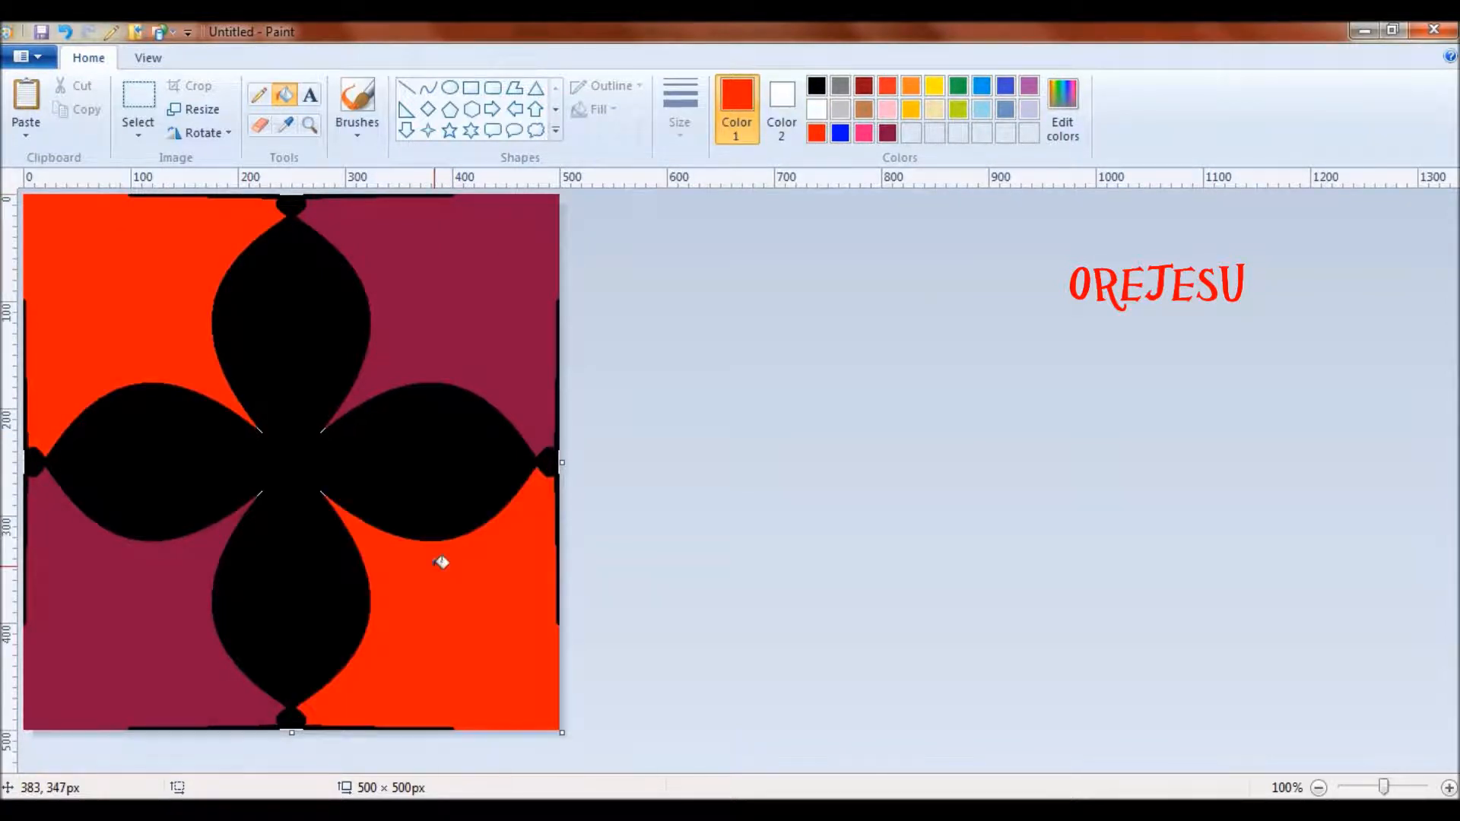
key("ctrl+z")
key("ctrl+z")
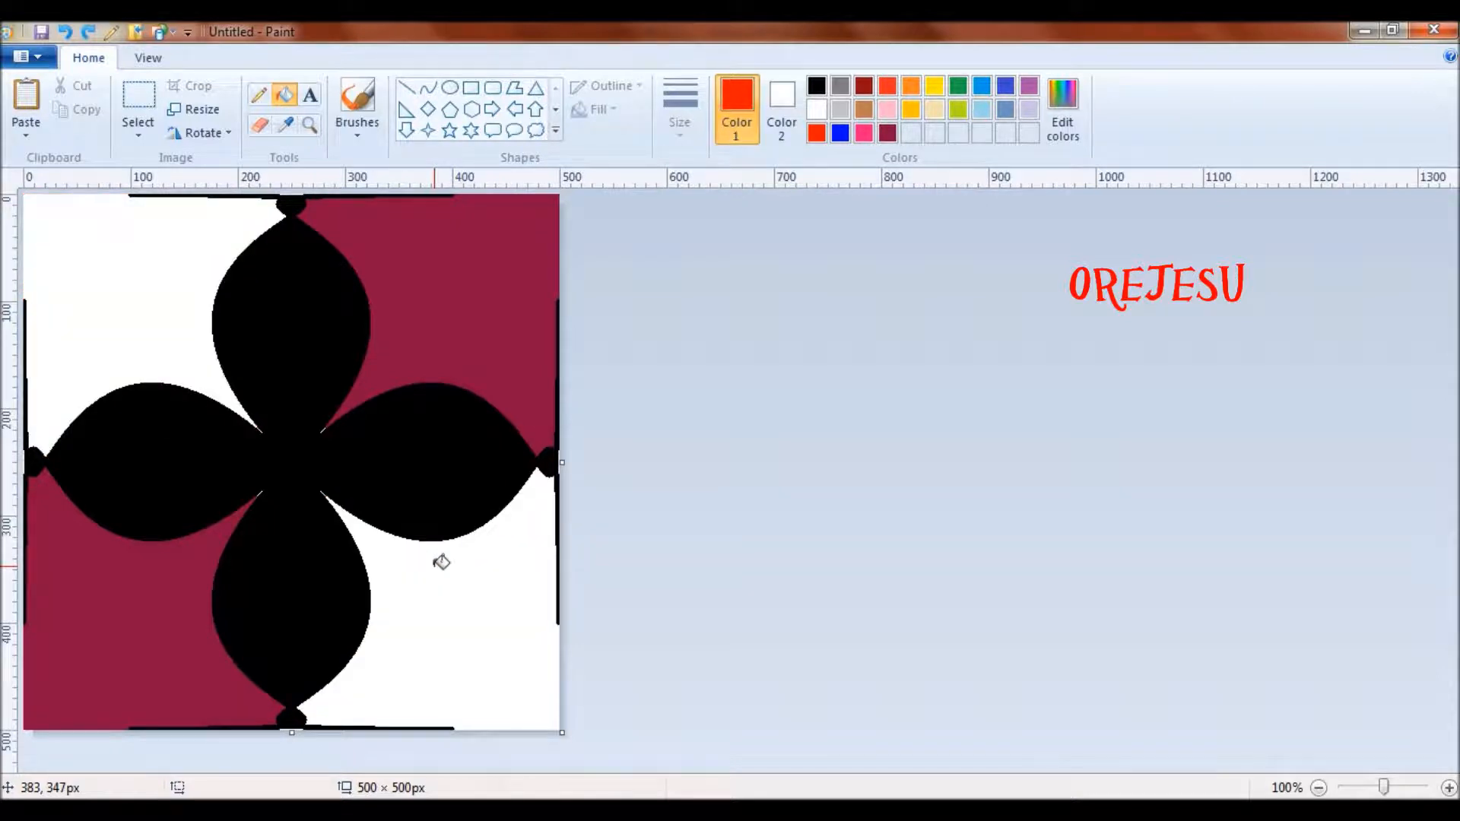
- Fill the upper-left and lower-right background areas with the custom pink
left_click(863, 134)
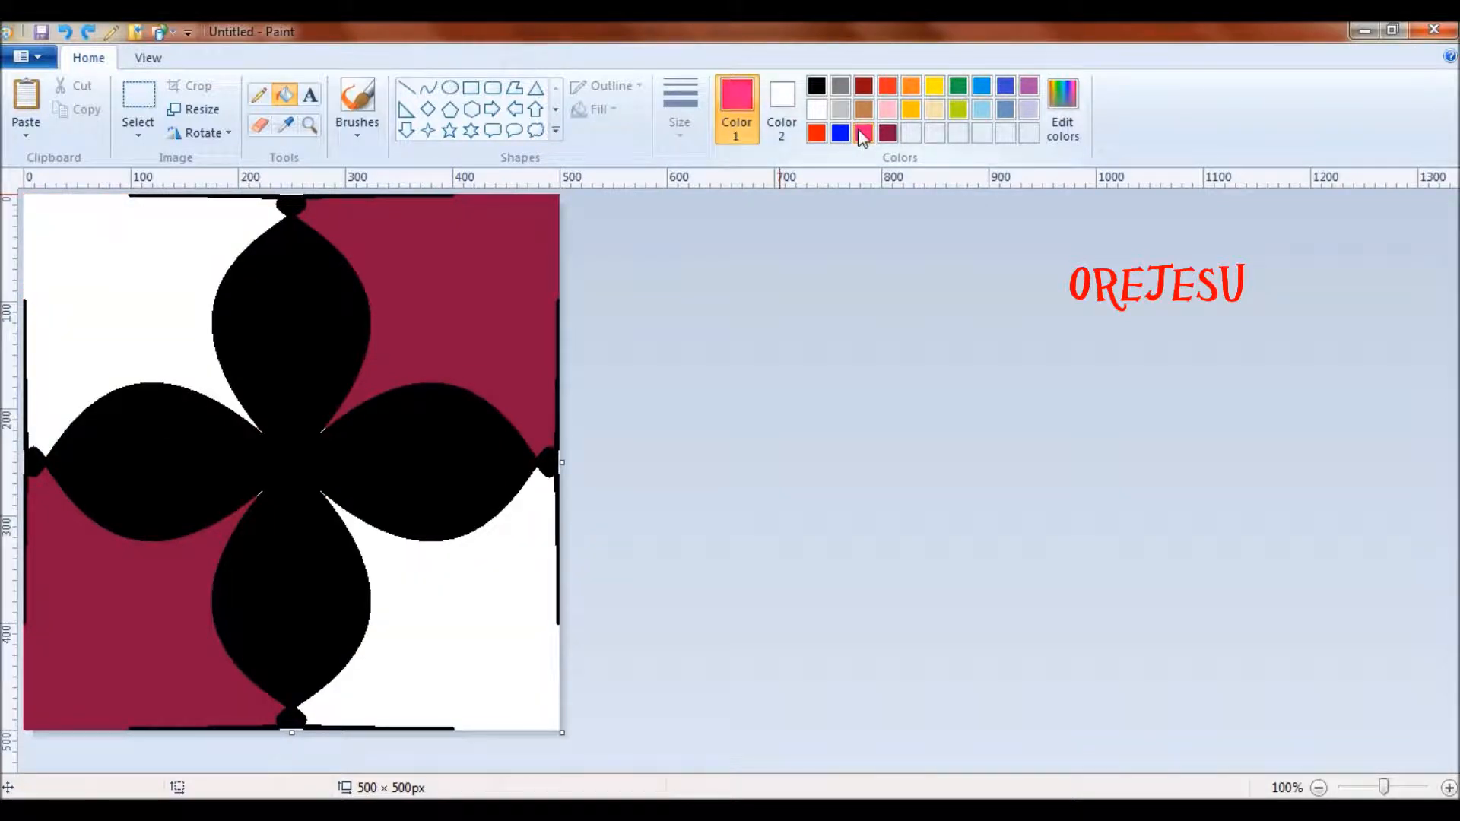
left_click(217, 261)
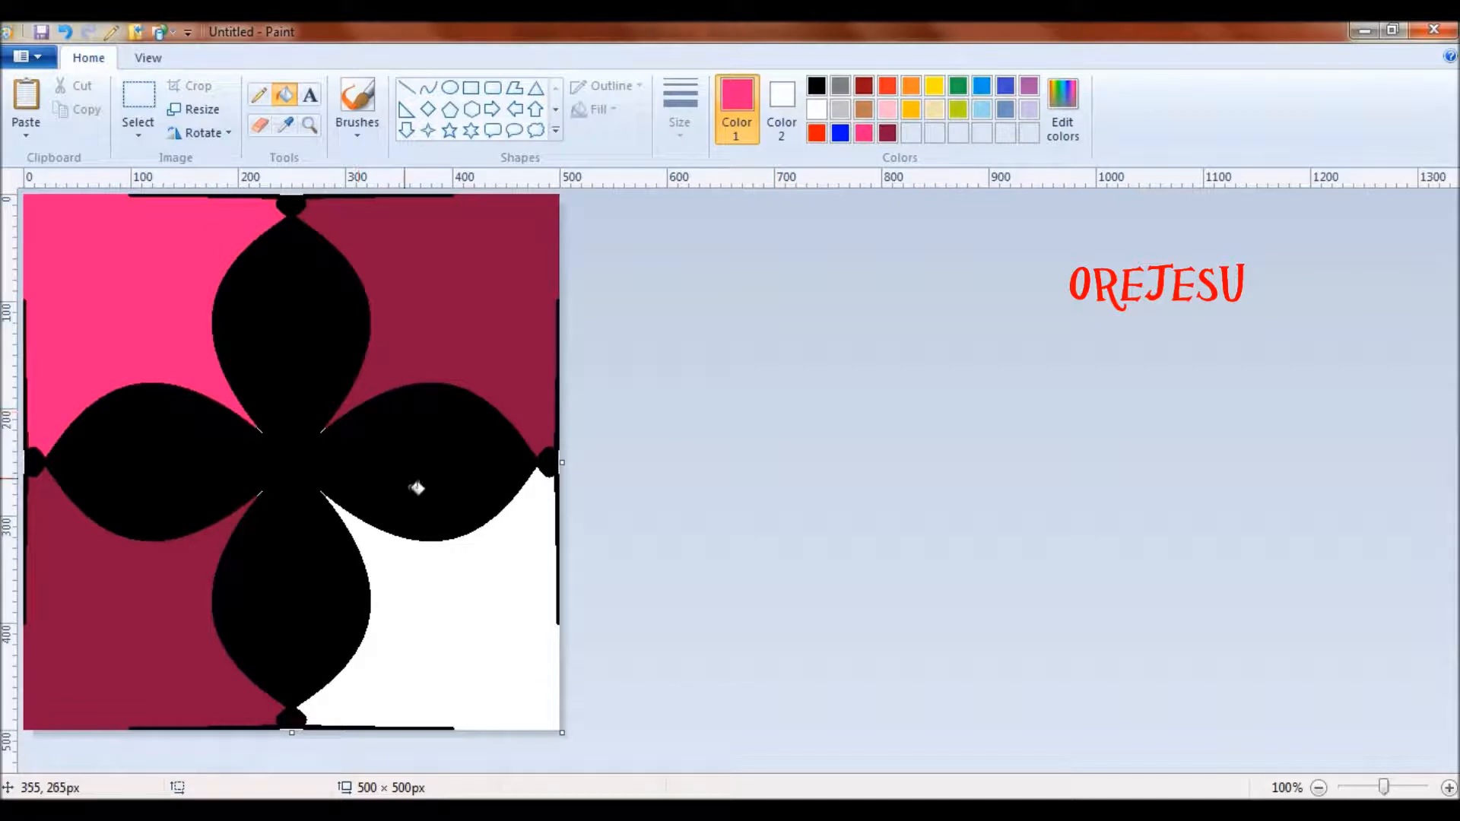
left_click(496, 592)
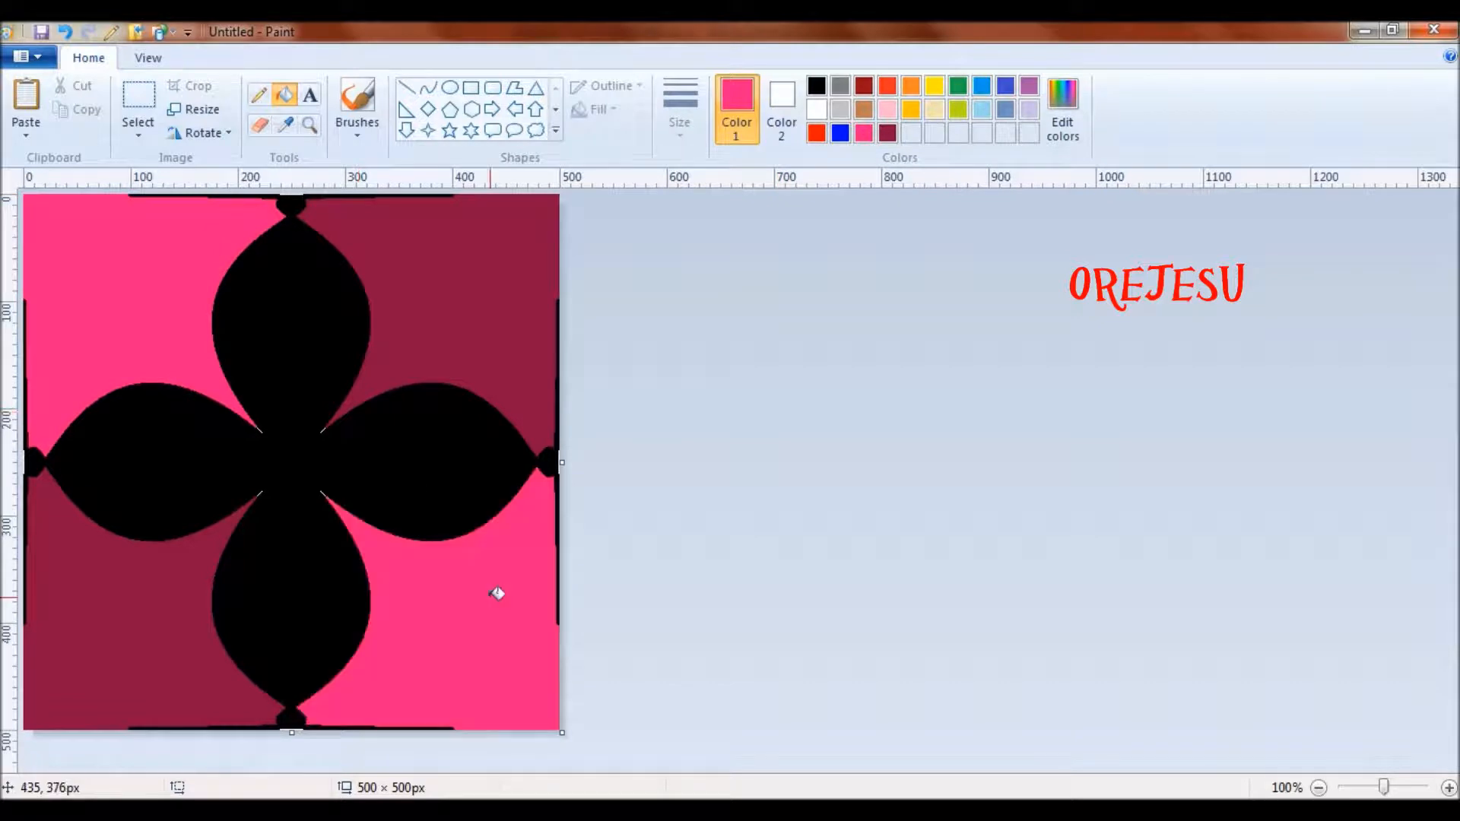
- Fill the small white gaps beside the petal tips at the canvas edges with pink, undoing any fill that spills over the flower
left_click(559, 457)
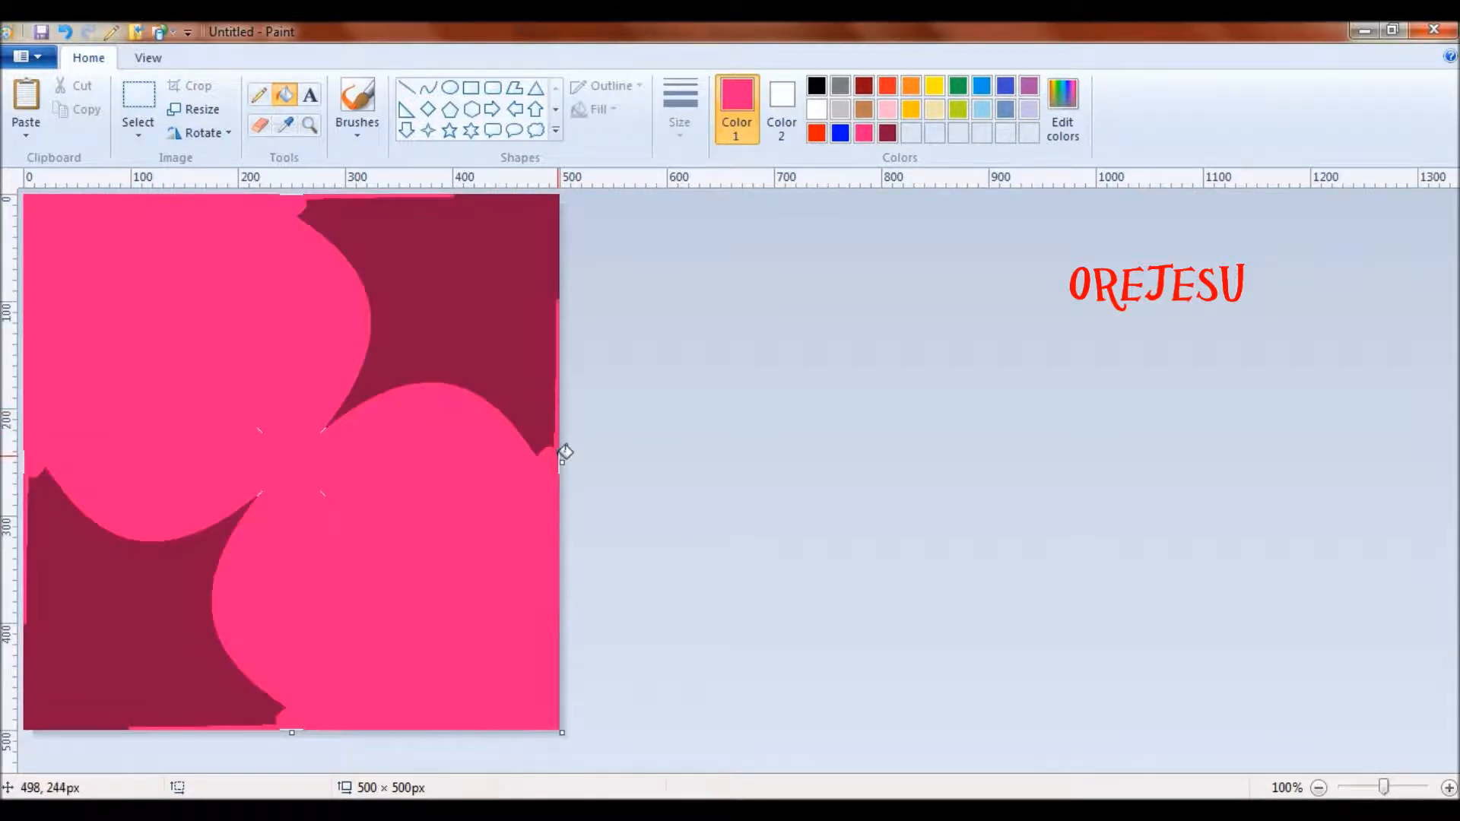
key("ctrl+z")
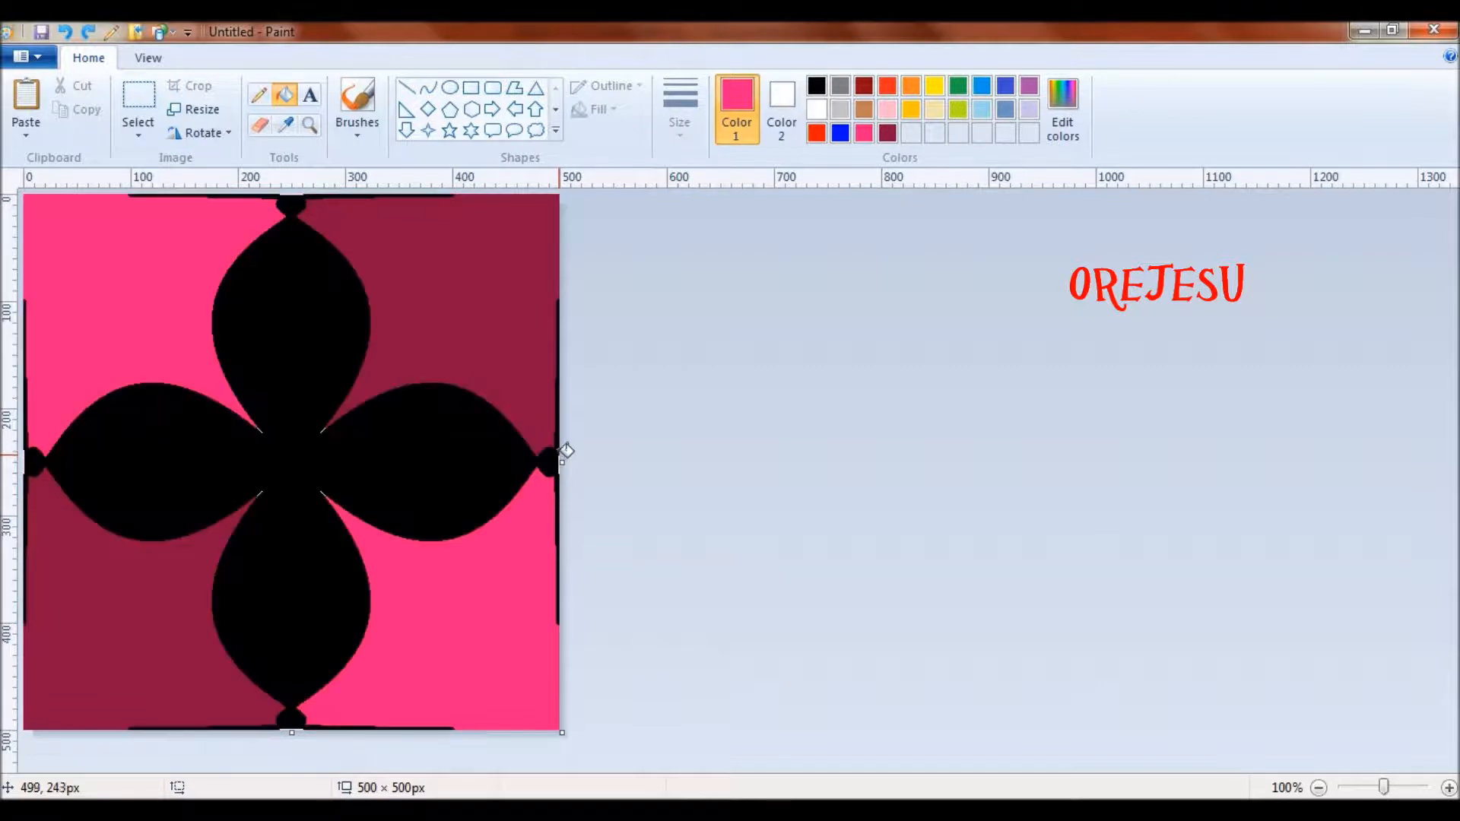
left_click(559, 456)
left_click(300, 190)
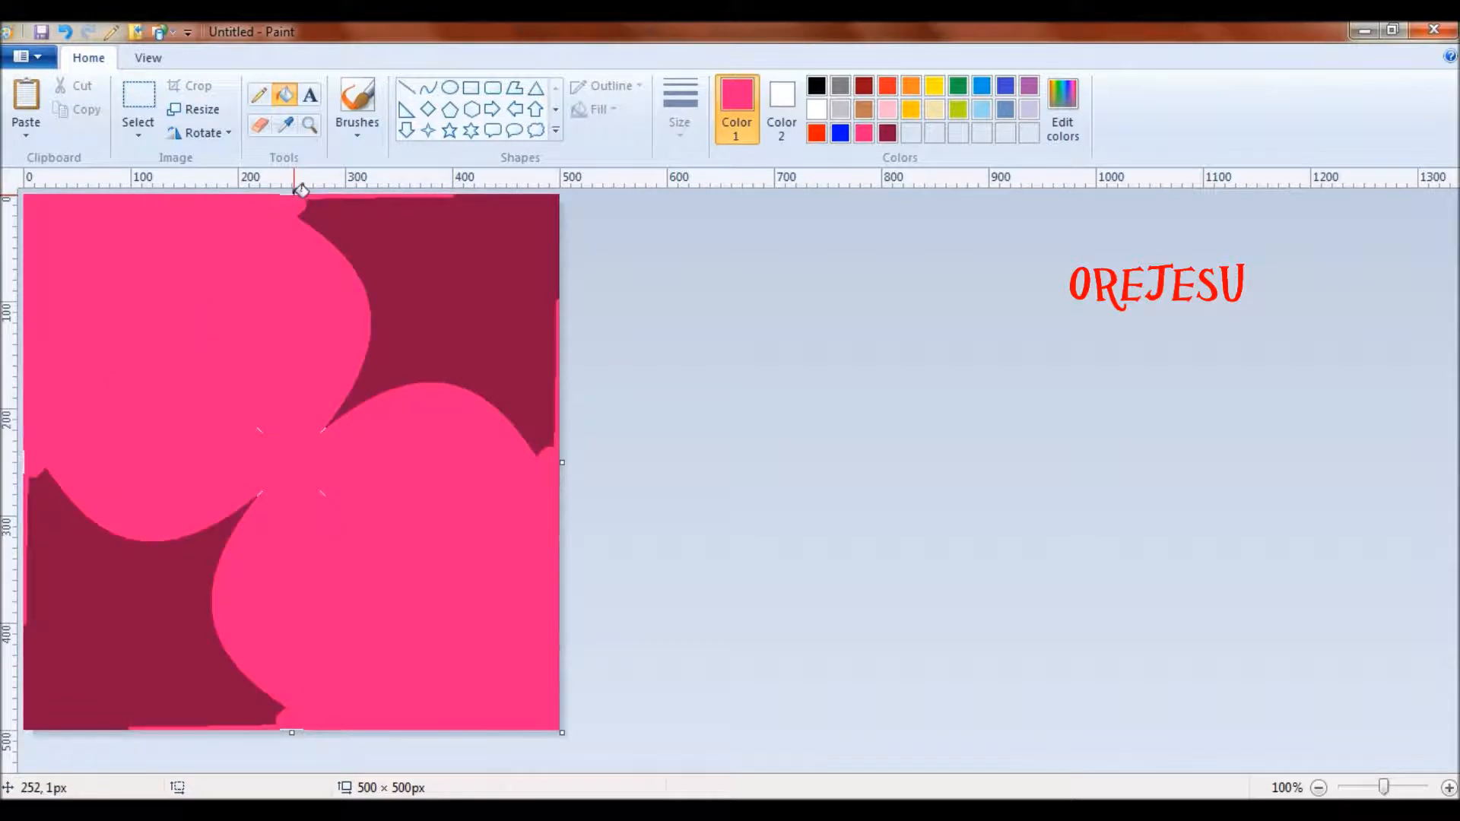
key("ctrl+z")
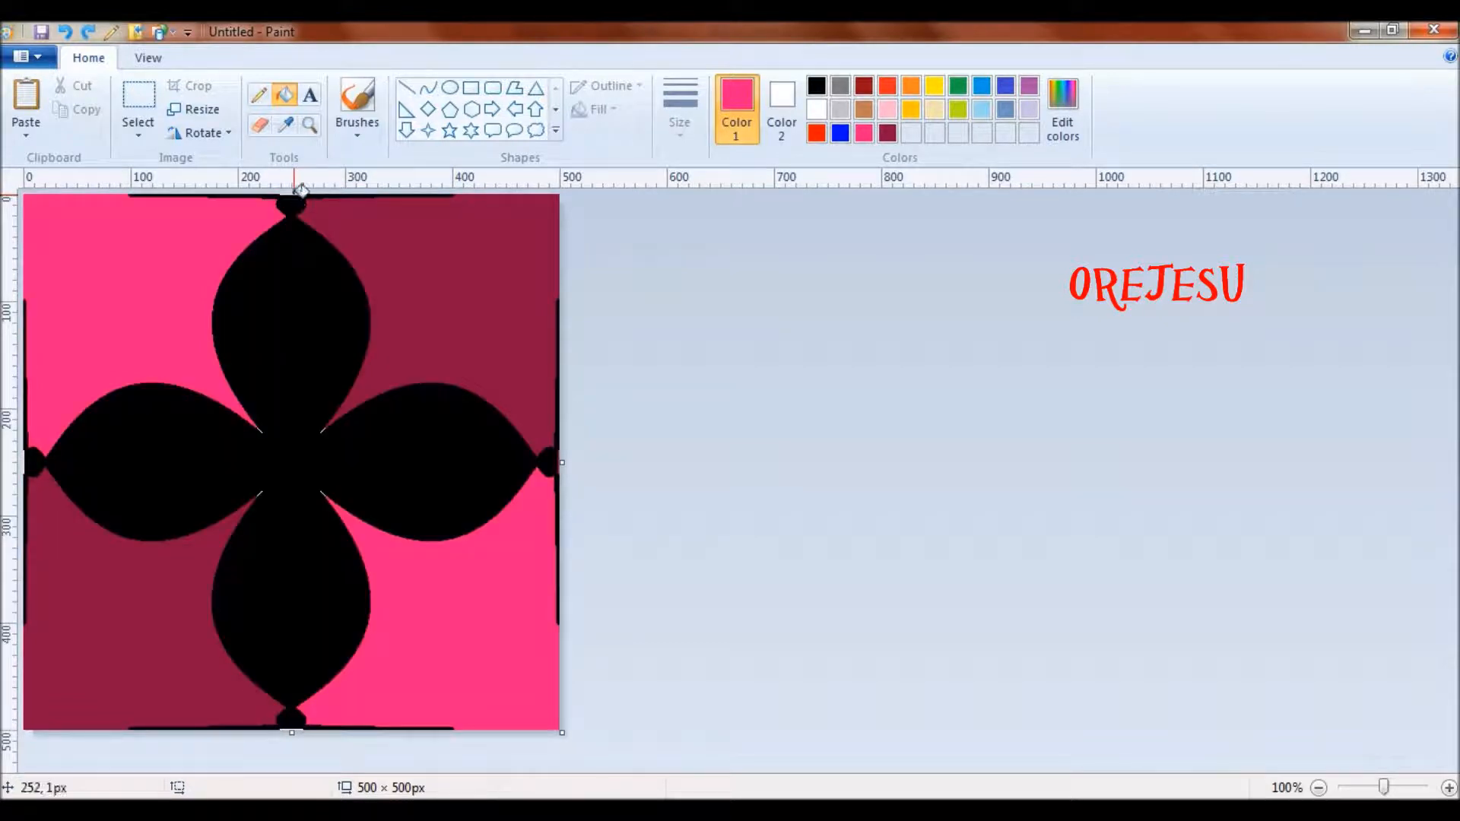
key("ctrl+y")
key("ctrl+z")
left_click(295, 195)
- Open a second, blank Paint window and widen its canvas to 3000 × 500 px
mouse_move(759, 811)
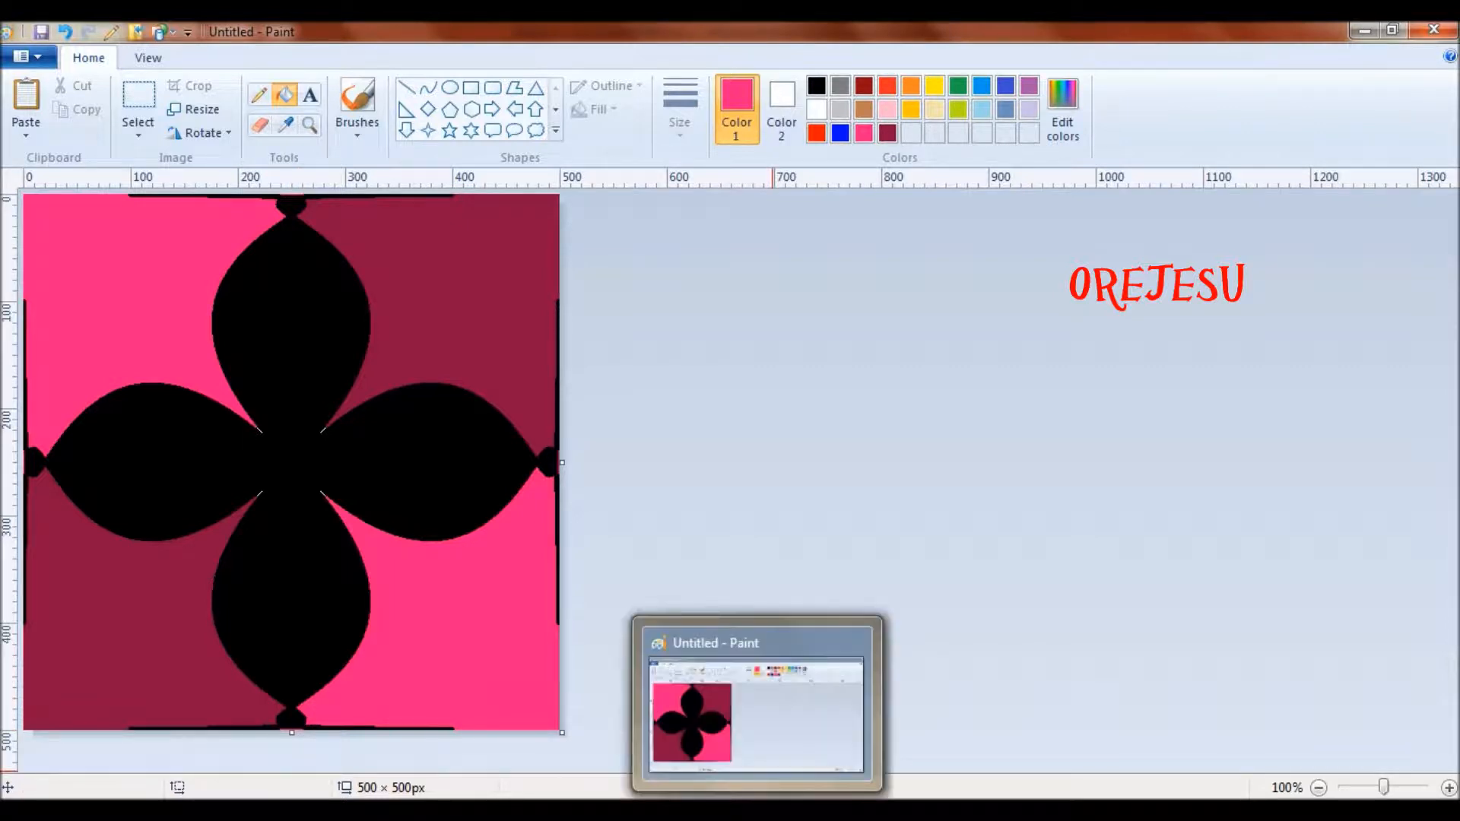
right_click(759, 811)
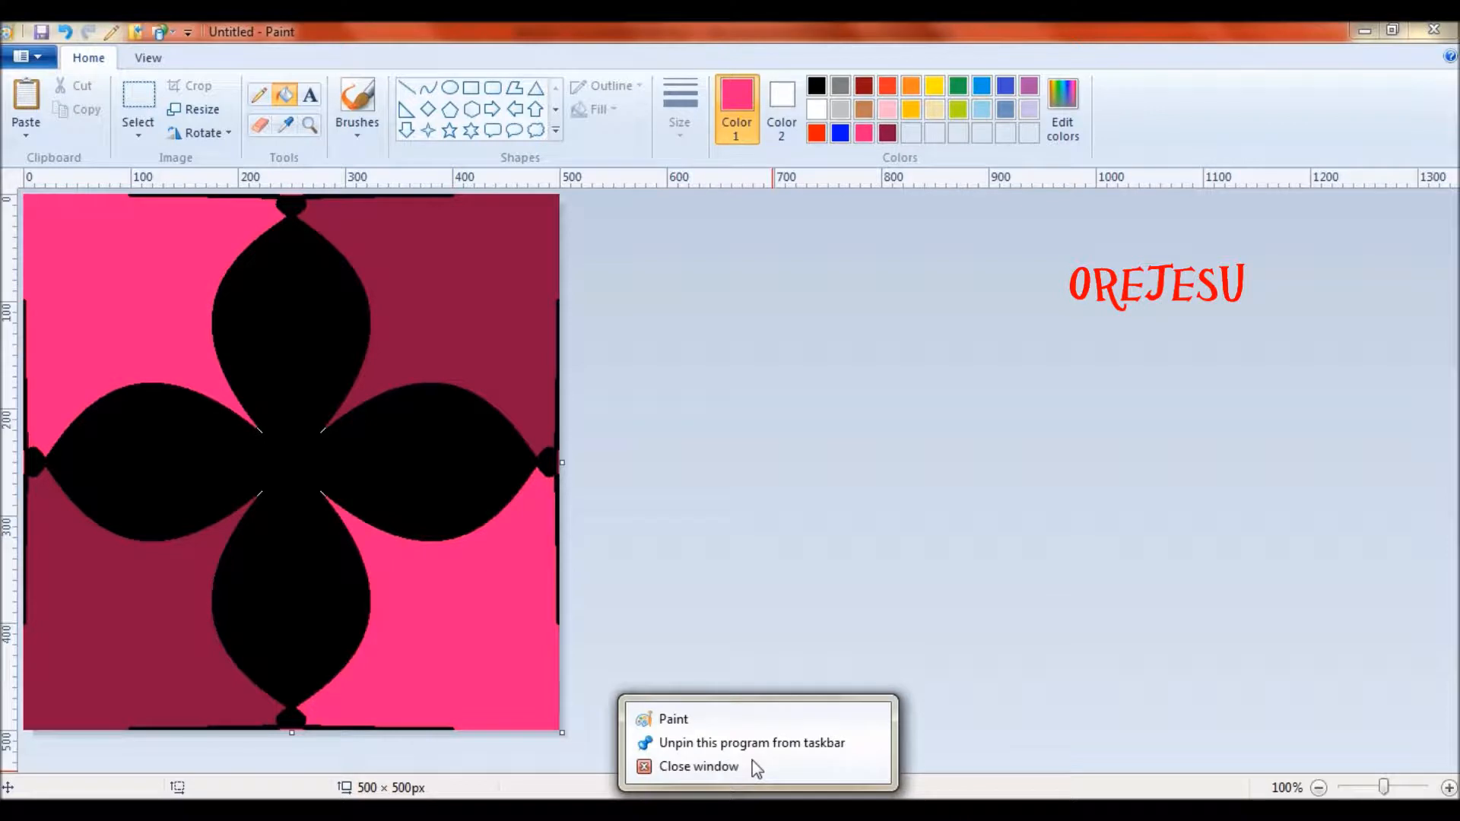
left_click(748, 719)
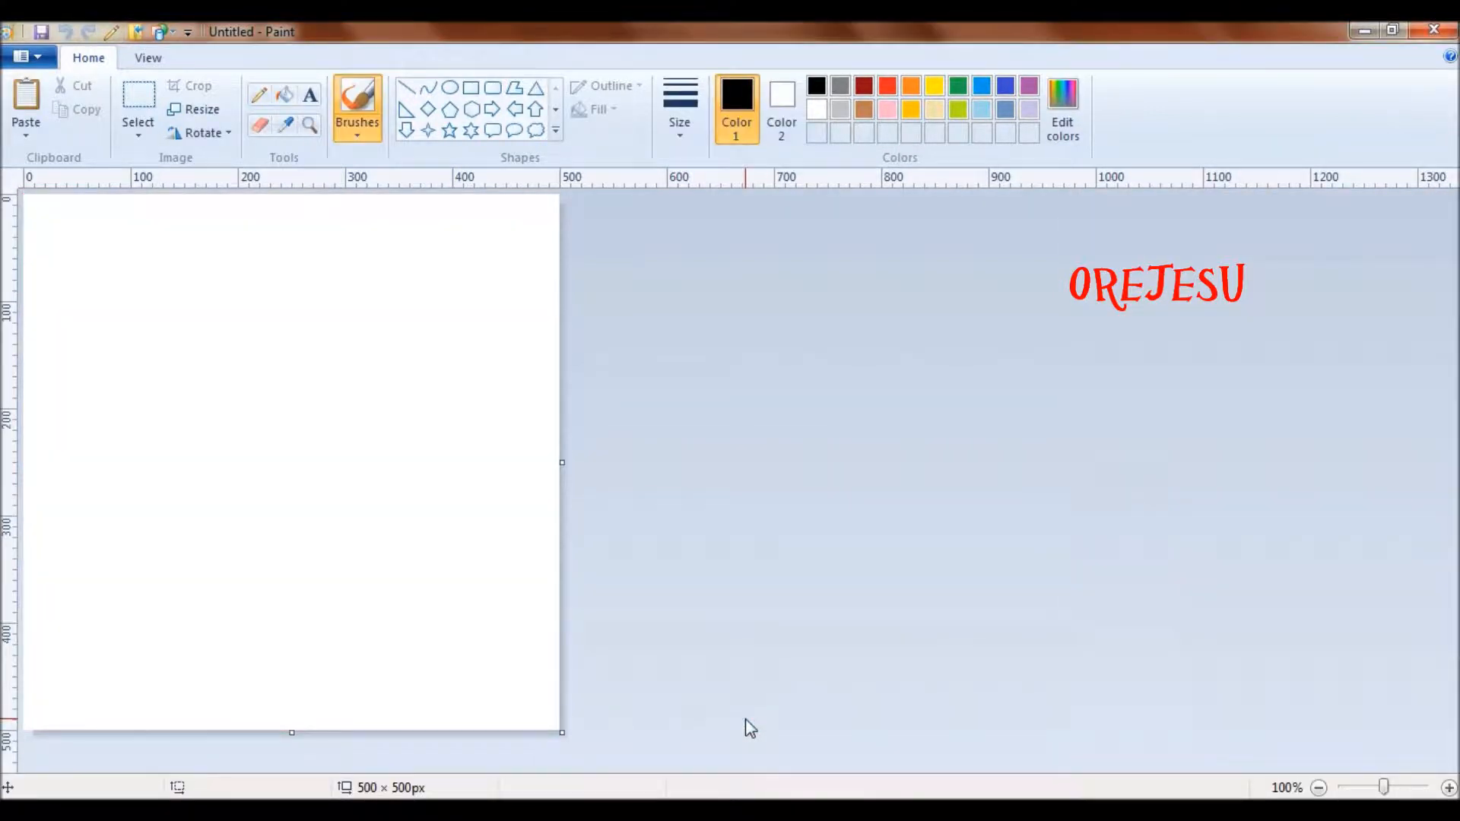
left_click(1319, 787)
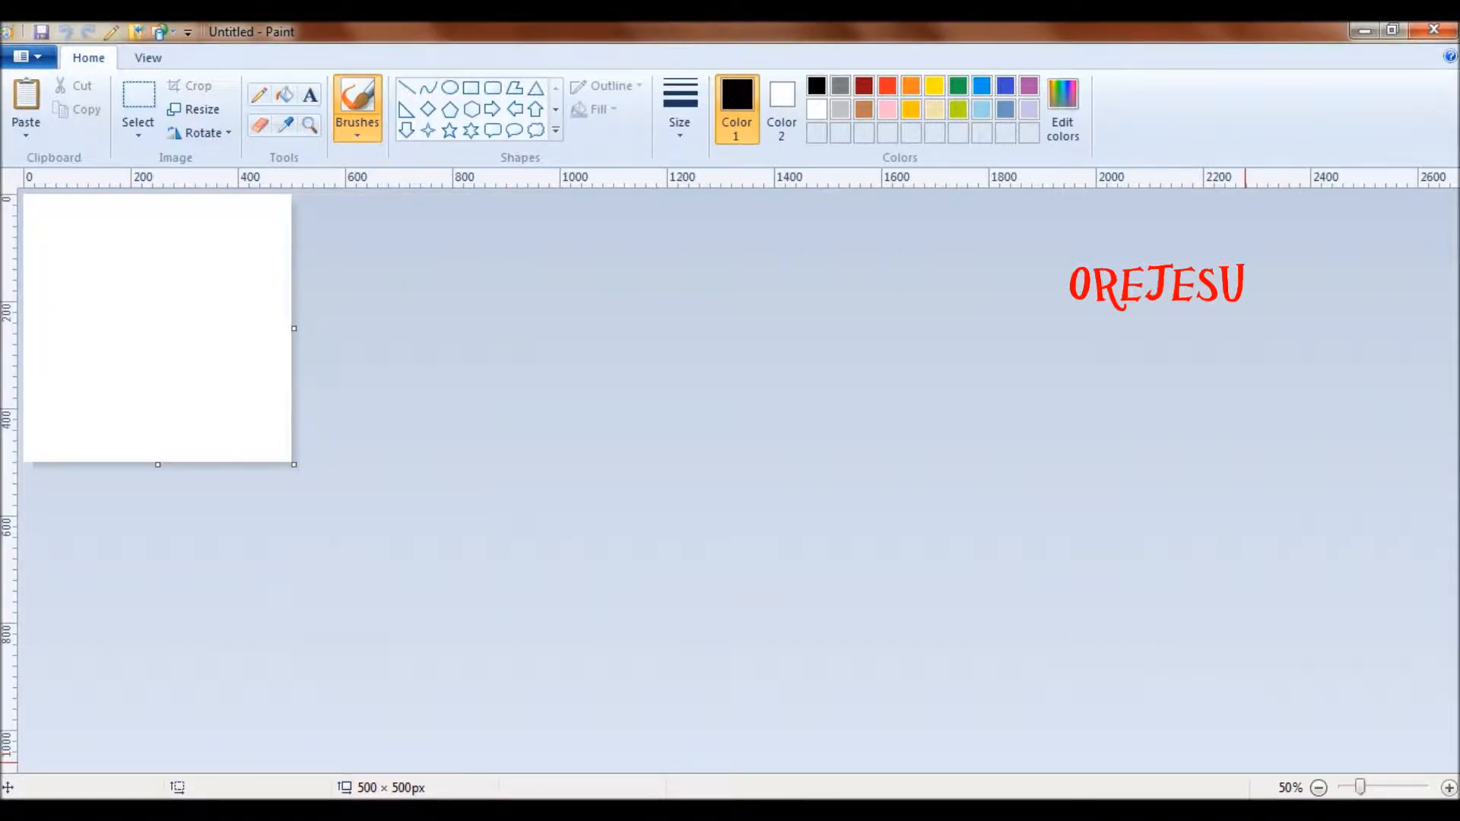
left_click(1318, 786)
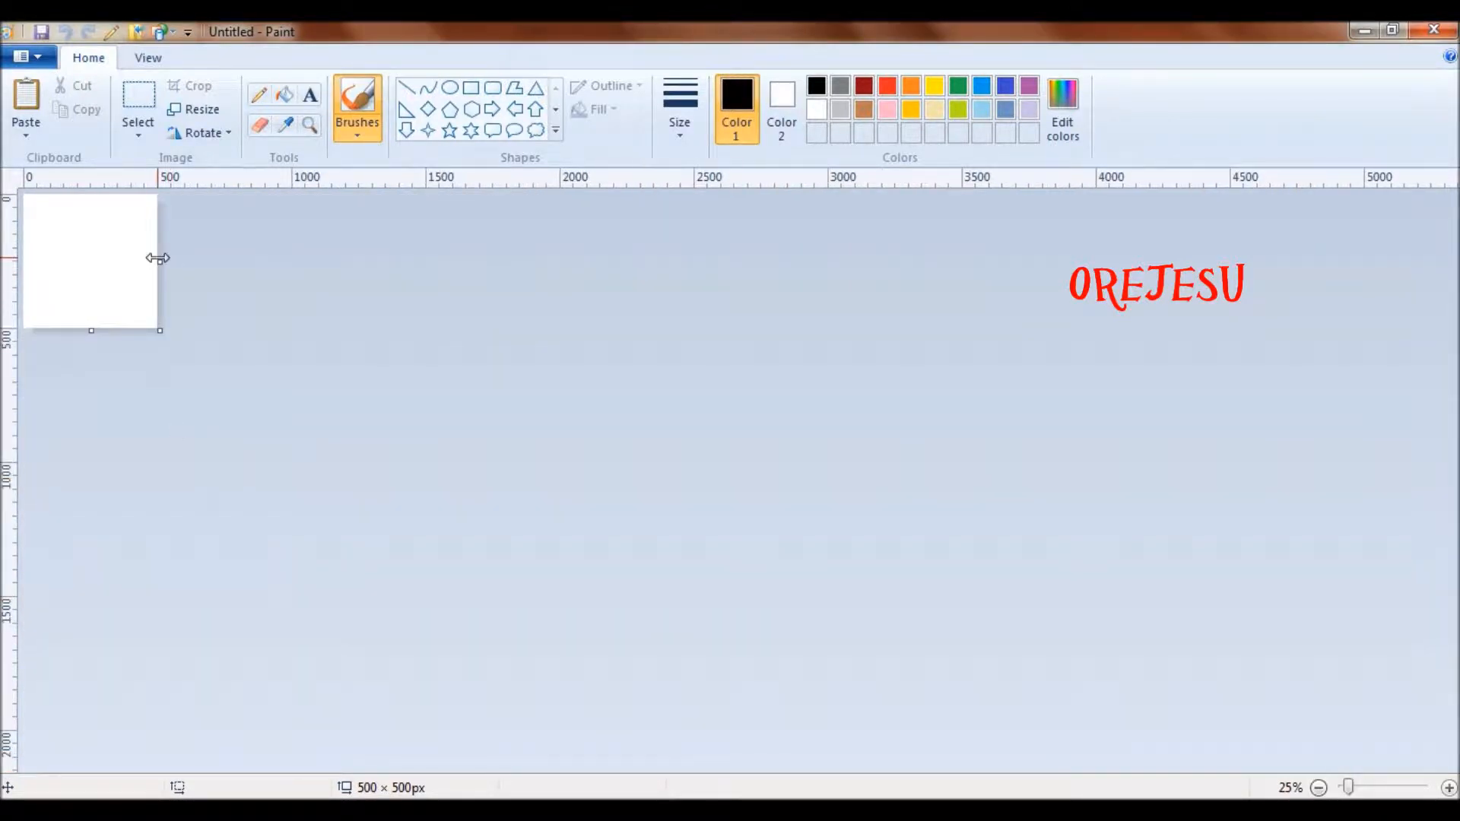
left_click_drag(159, 261, 828, 256)
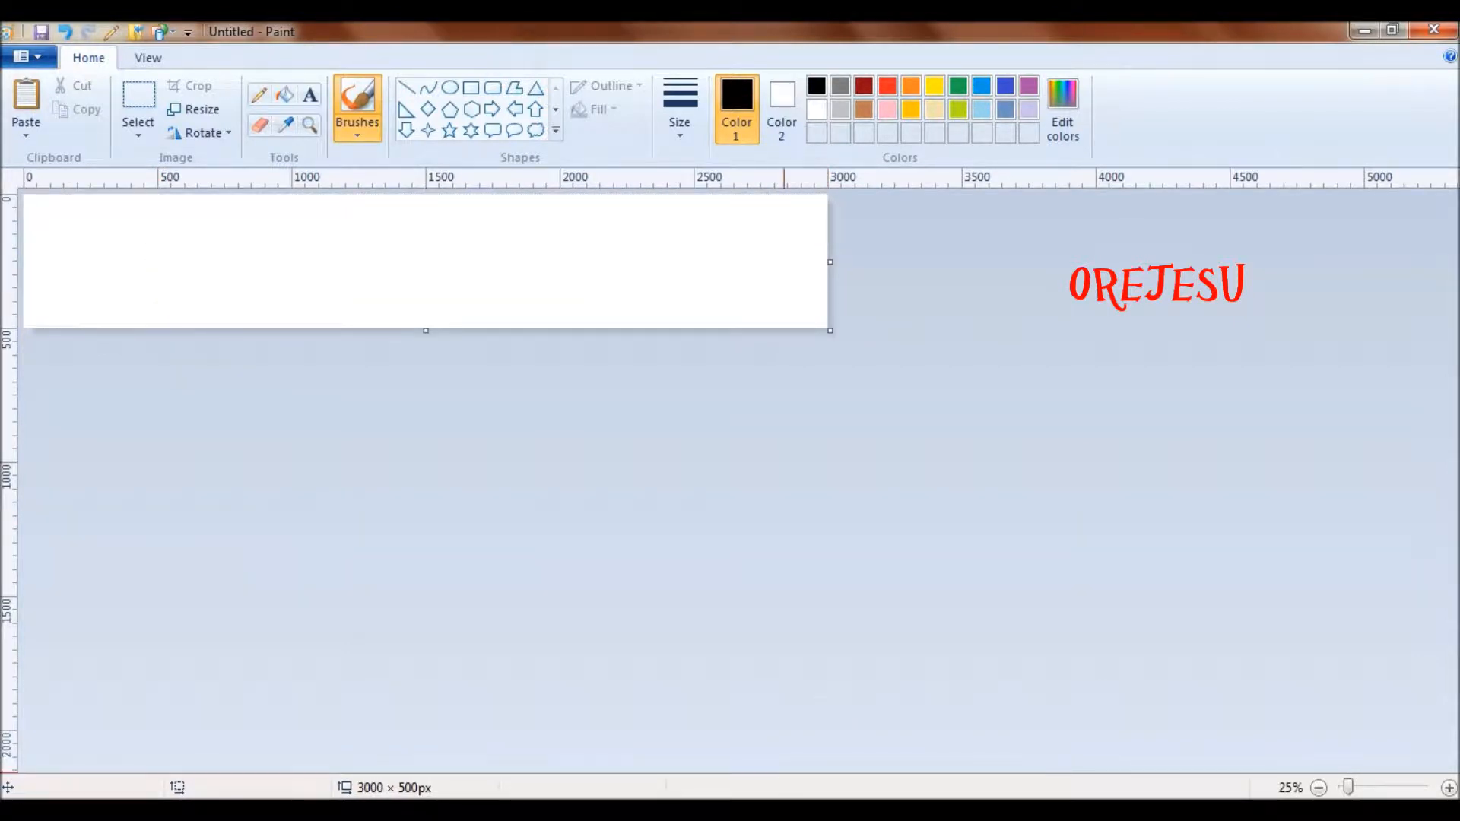
- Copy the whole flower tile from the original drawing and paste it at the start of the wide canvas
left_click(672, 748)
key("ctrl+a")
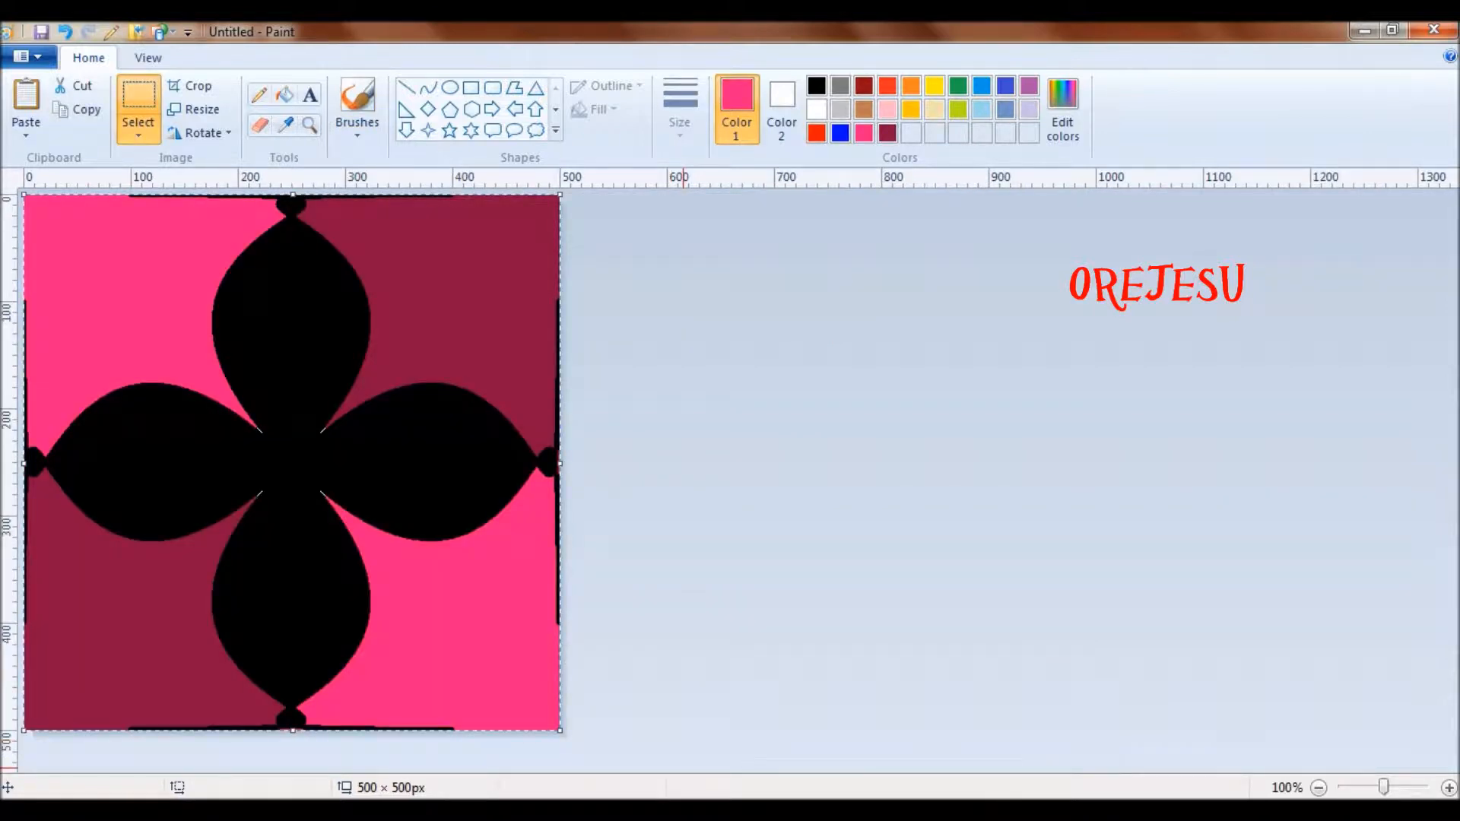
mouse_move(763, 810)
left_click(828, 723)
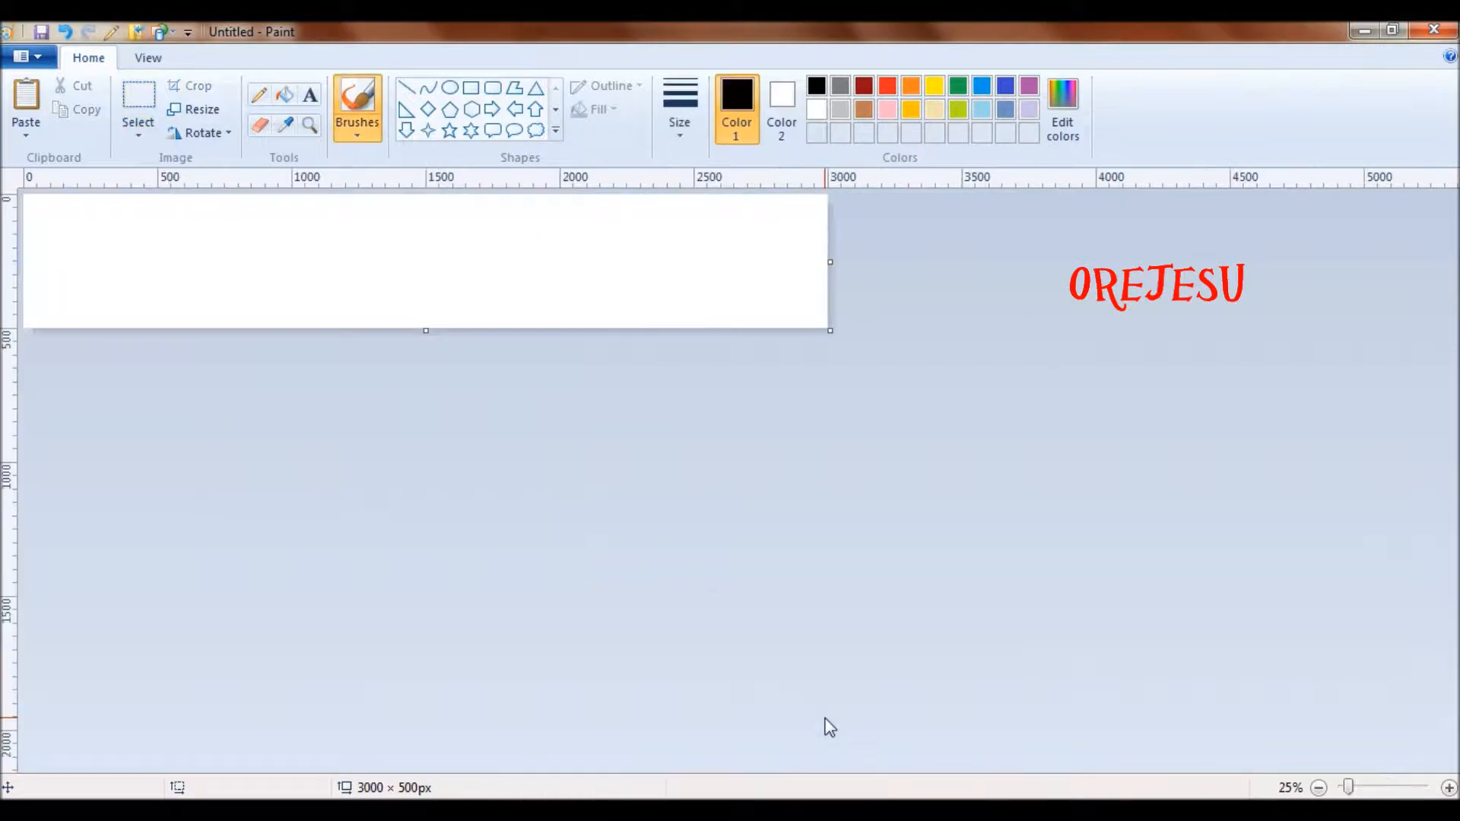
key("ctrl+v")
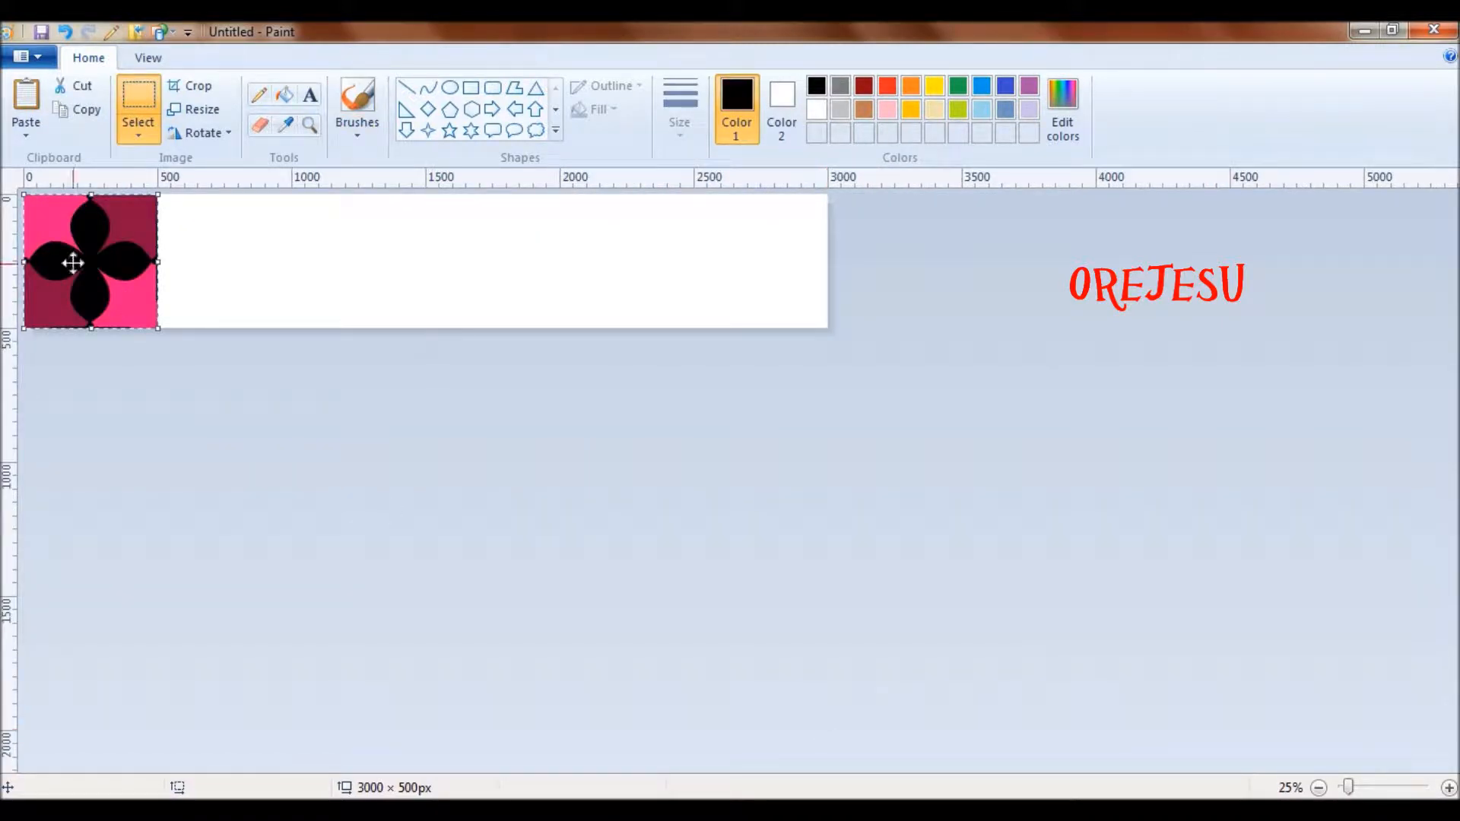
- Place a second flower tile directly beside the first, starting at 500 px, and flip it horizontally
left_click_drag(73, 262, 207, 262)
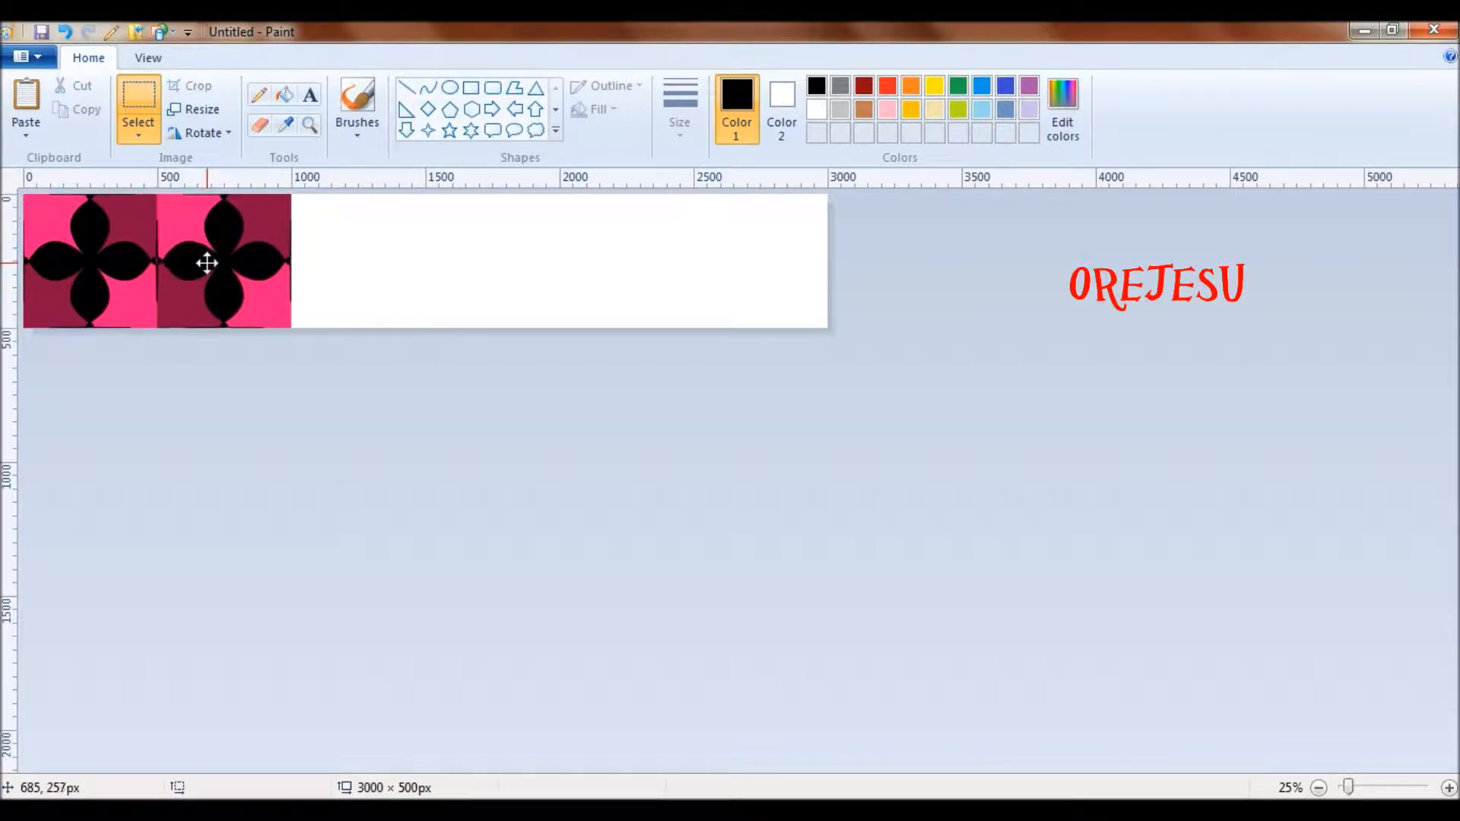
left_click(218, 133)
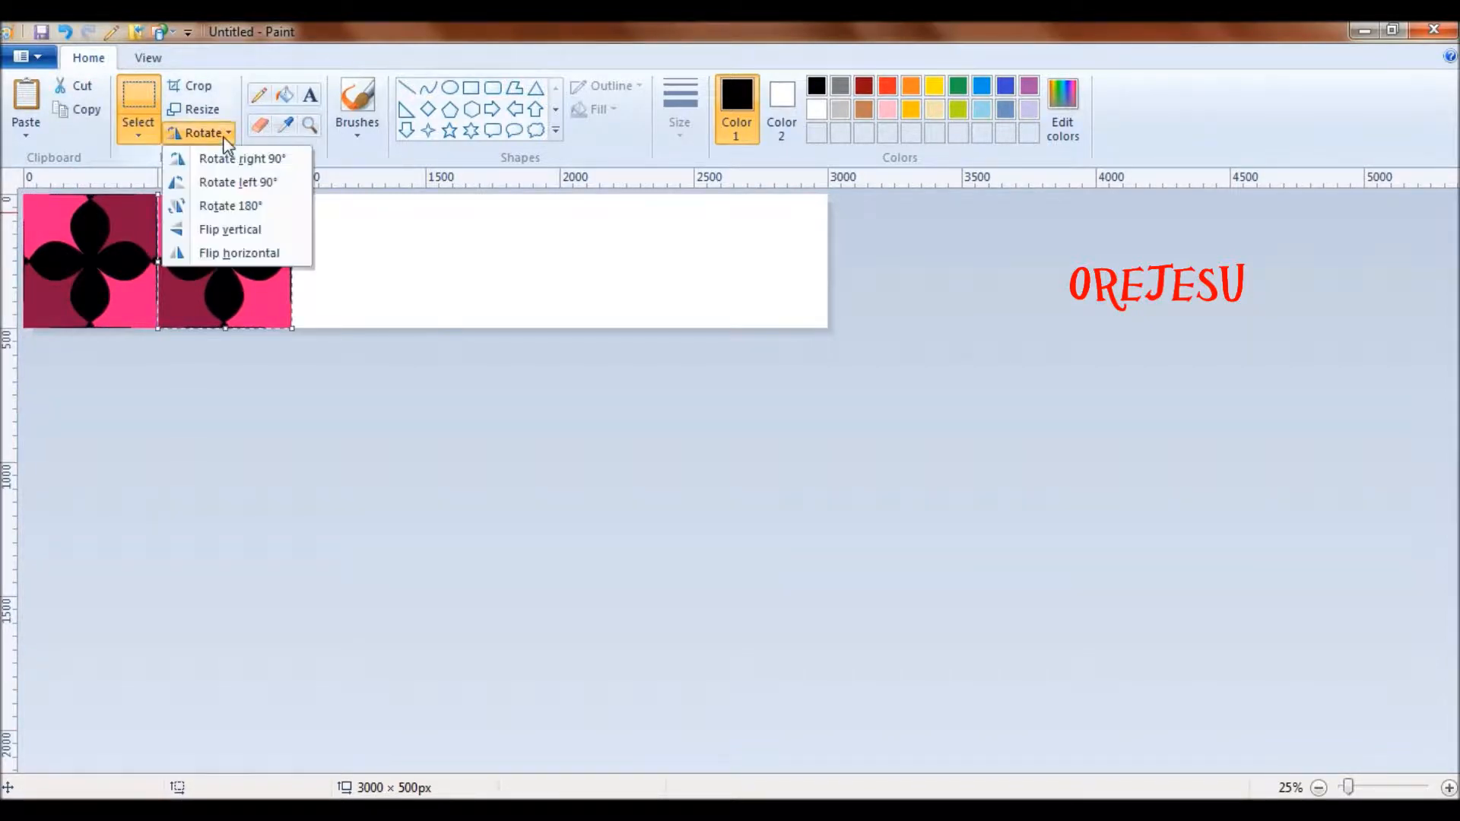
left_click(232, 253)
- Extend the row with a third flower tile at 1000 px and a horizontally flipped fourth tile at 1500 px
key("ctrl+v")
left_click_drag(107, 257, 374, 257)
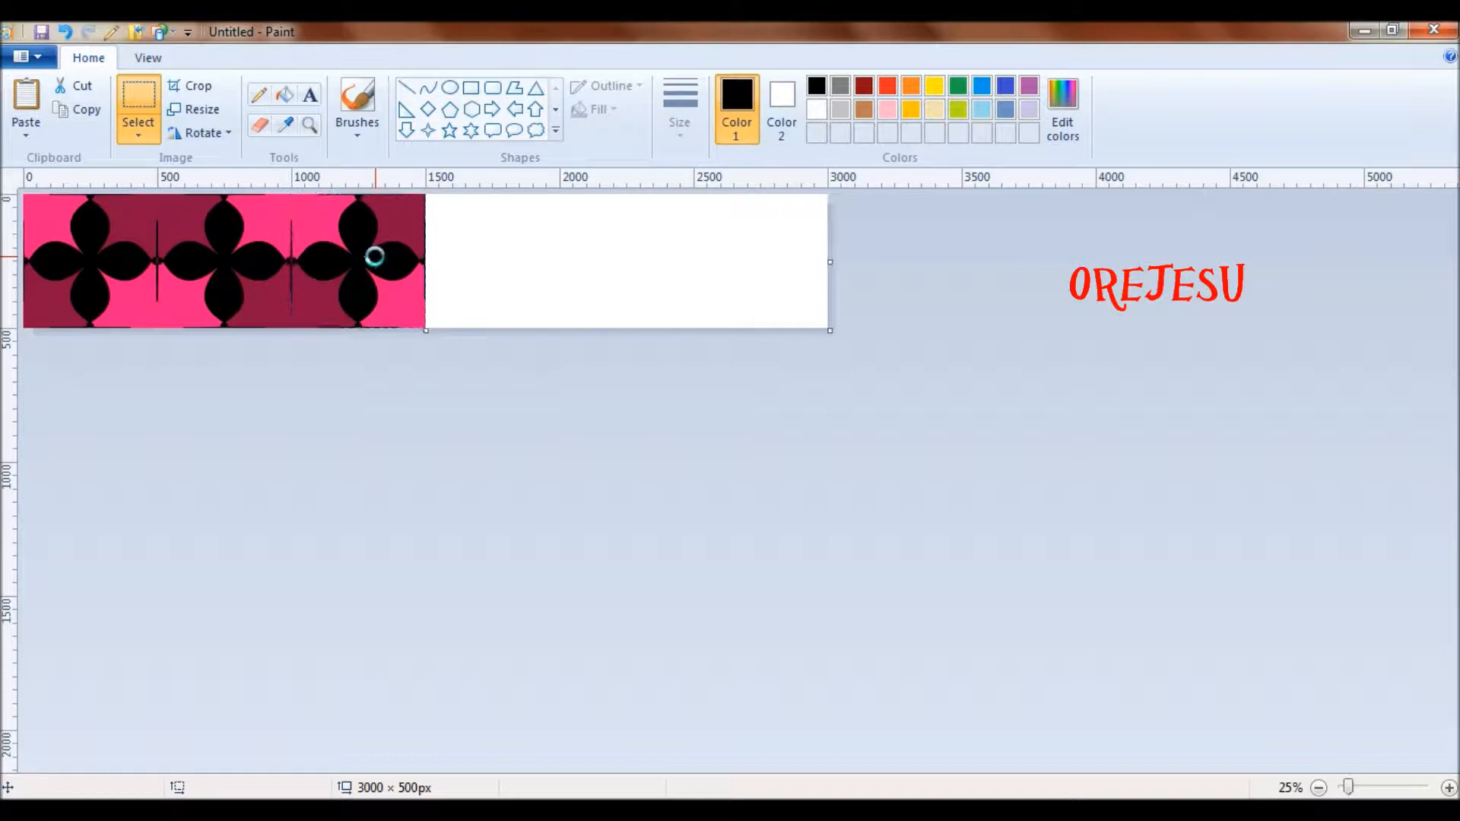
key("ctrl+v")
left_click_drag(62, 237, 468, 241)
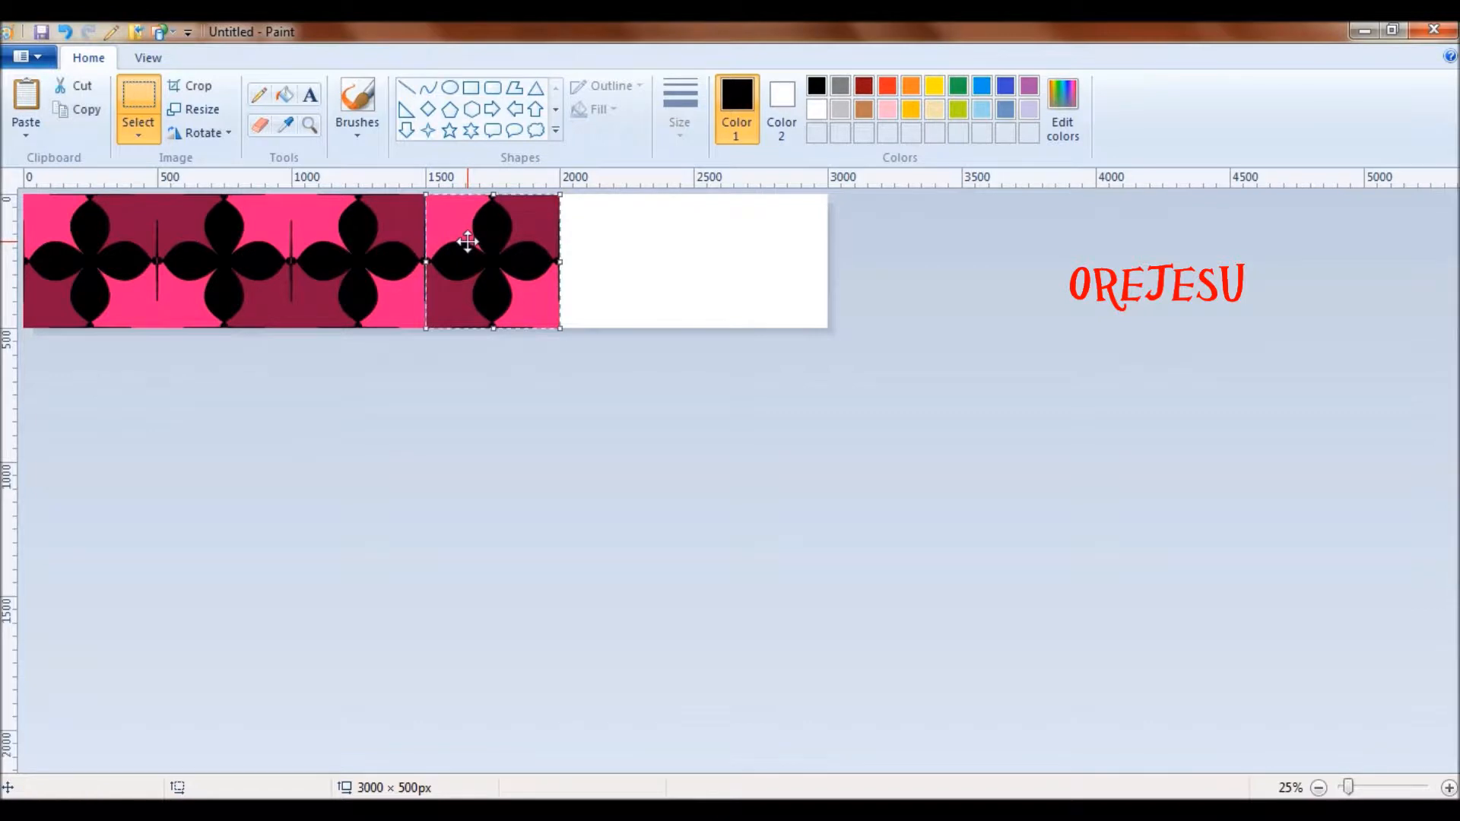
left_click(200, 134)
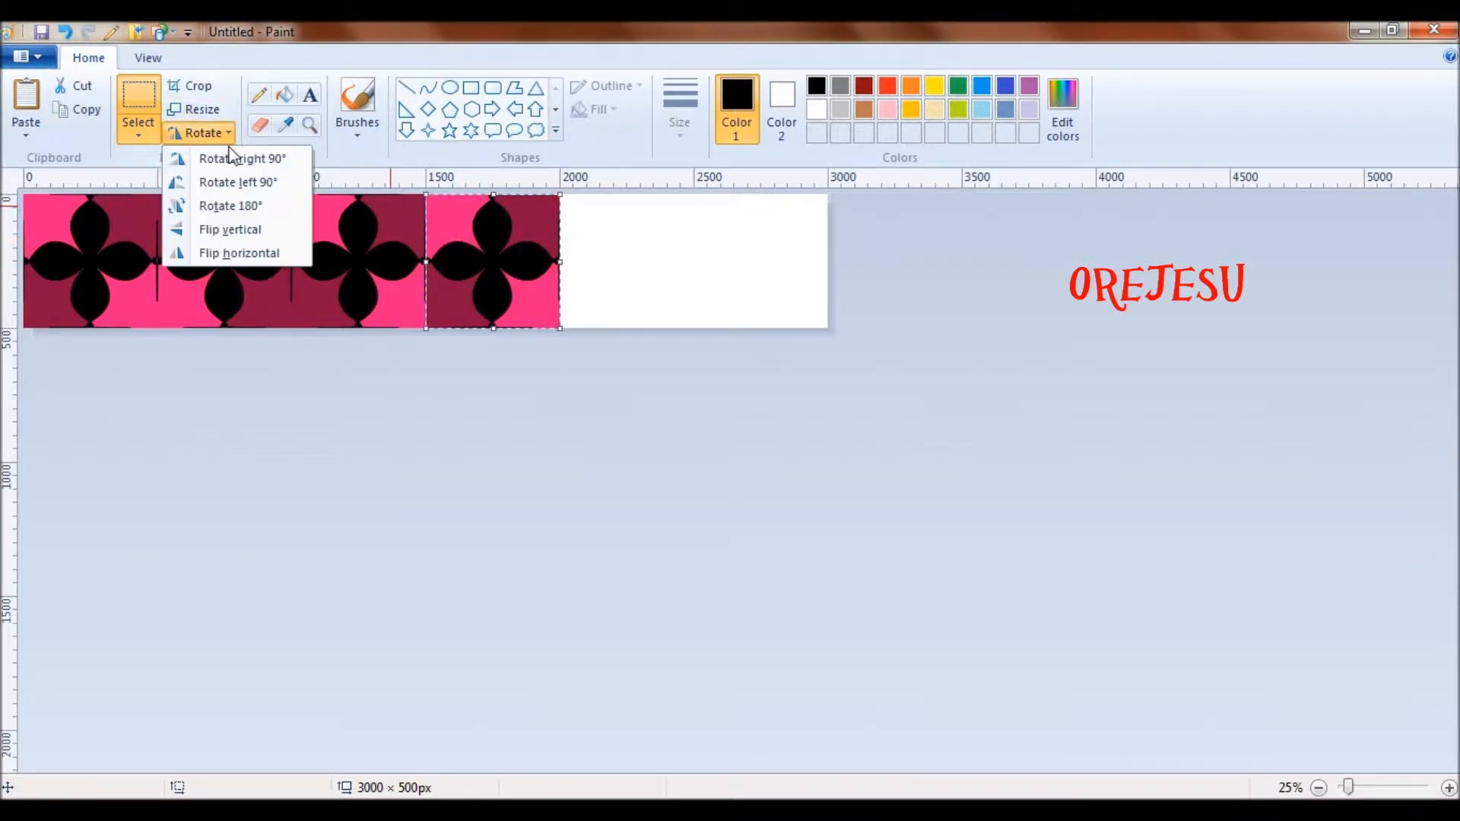
left_click(253, 250)
- Try to place a fifth copy of the flower tile against the fourth tile, and undo the placement
key("ctrl+z")
key("ctrl+z")
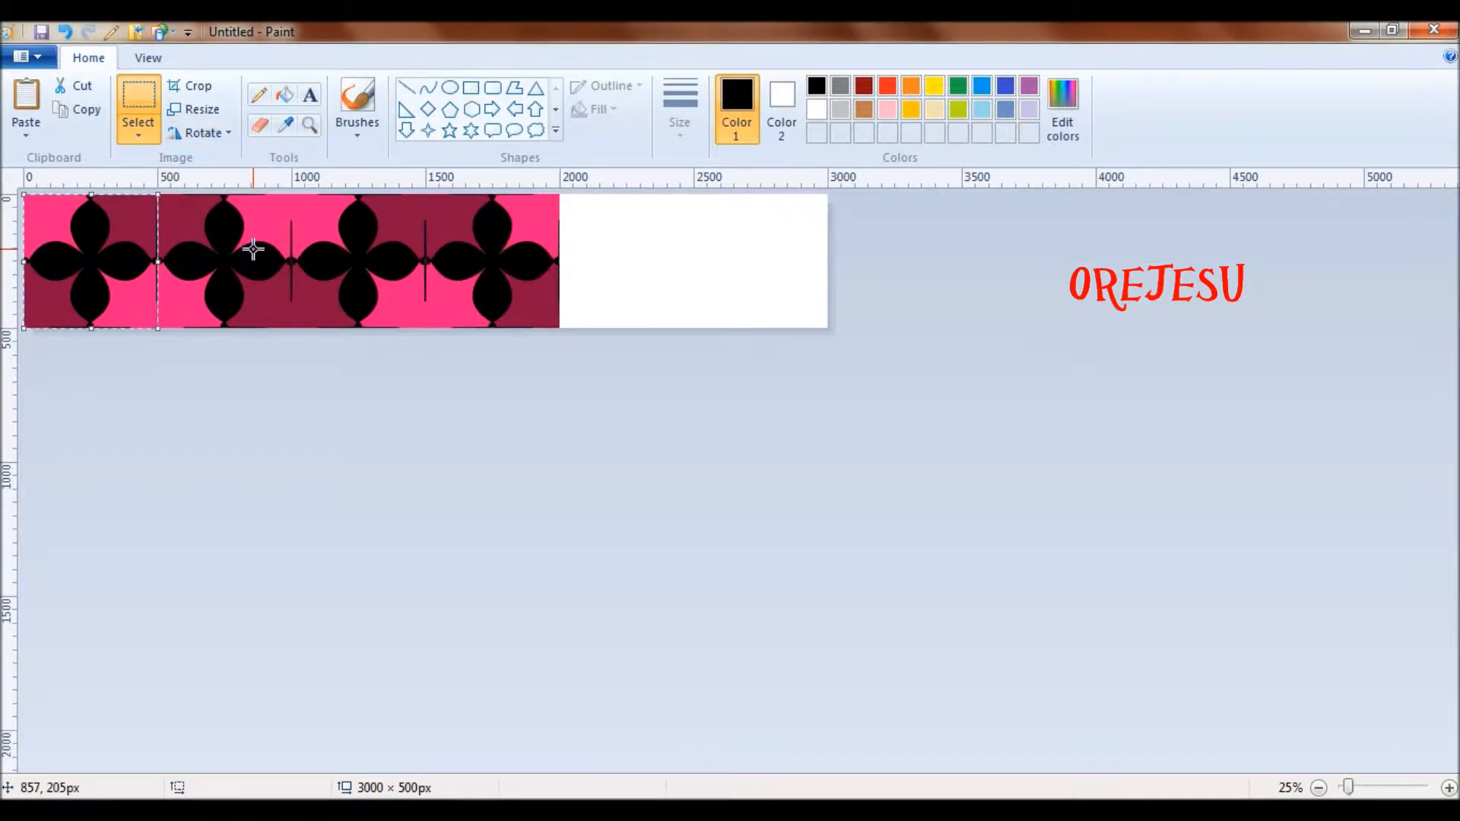
left_click_drag(52, 277, 590, 279)
key("ctrl+v")
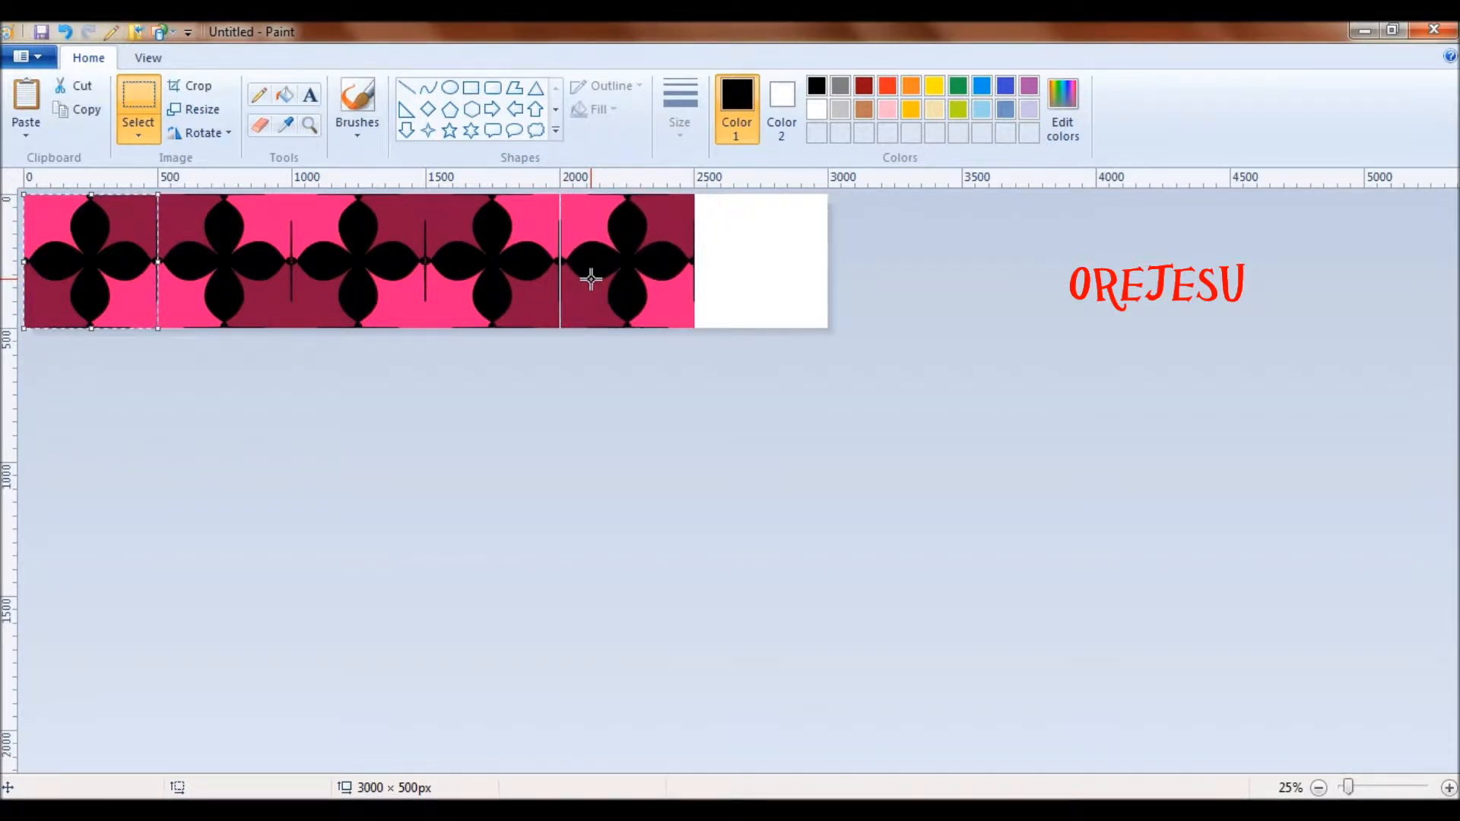
key("ctrl+z")
key("ctrl+z")
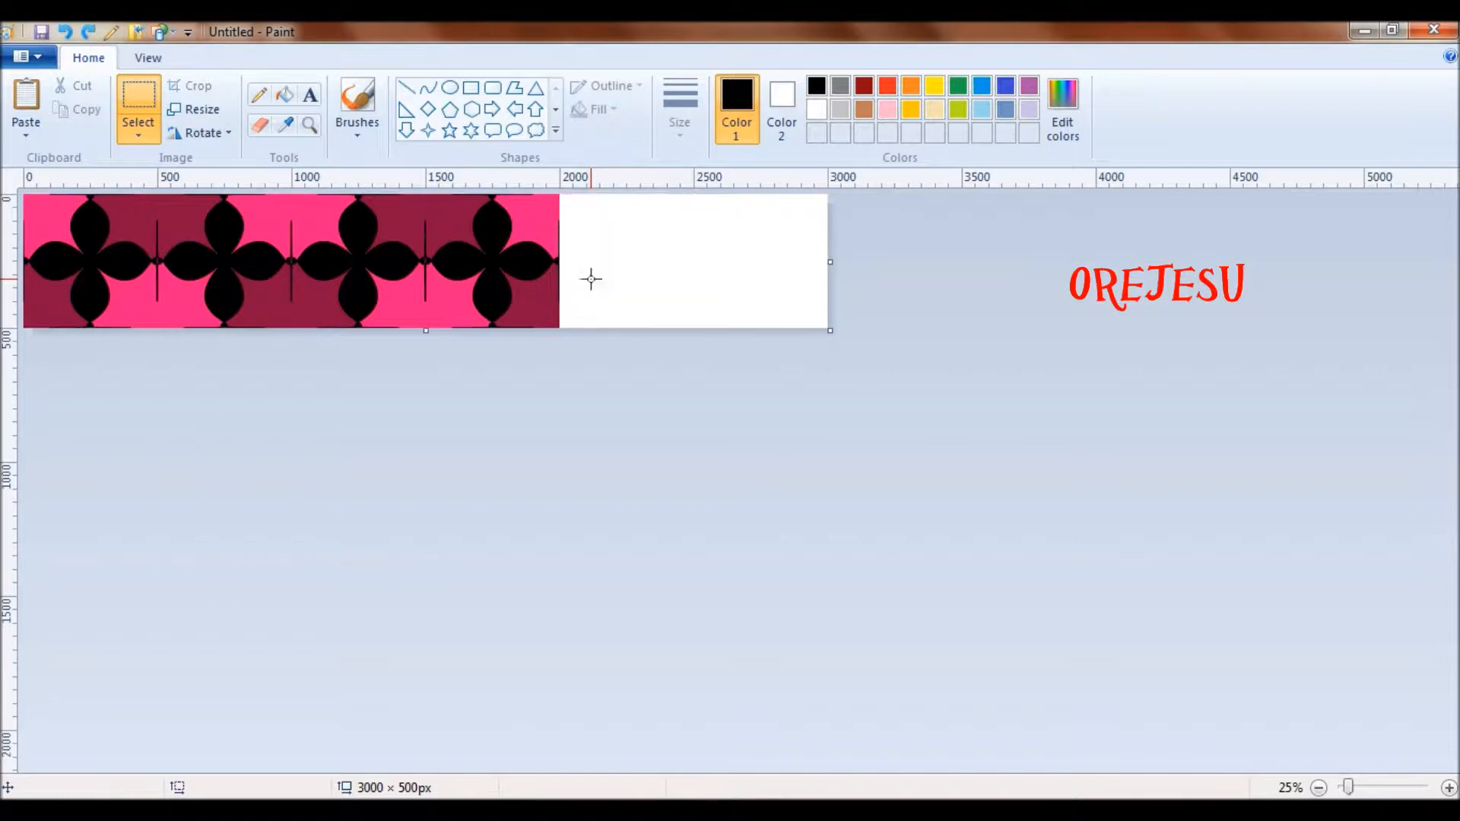
- Complete the row with a fifth flower tile at 2000 px and a horizontally flipped sixth tile at 2500 px
key("ctrl+v")
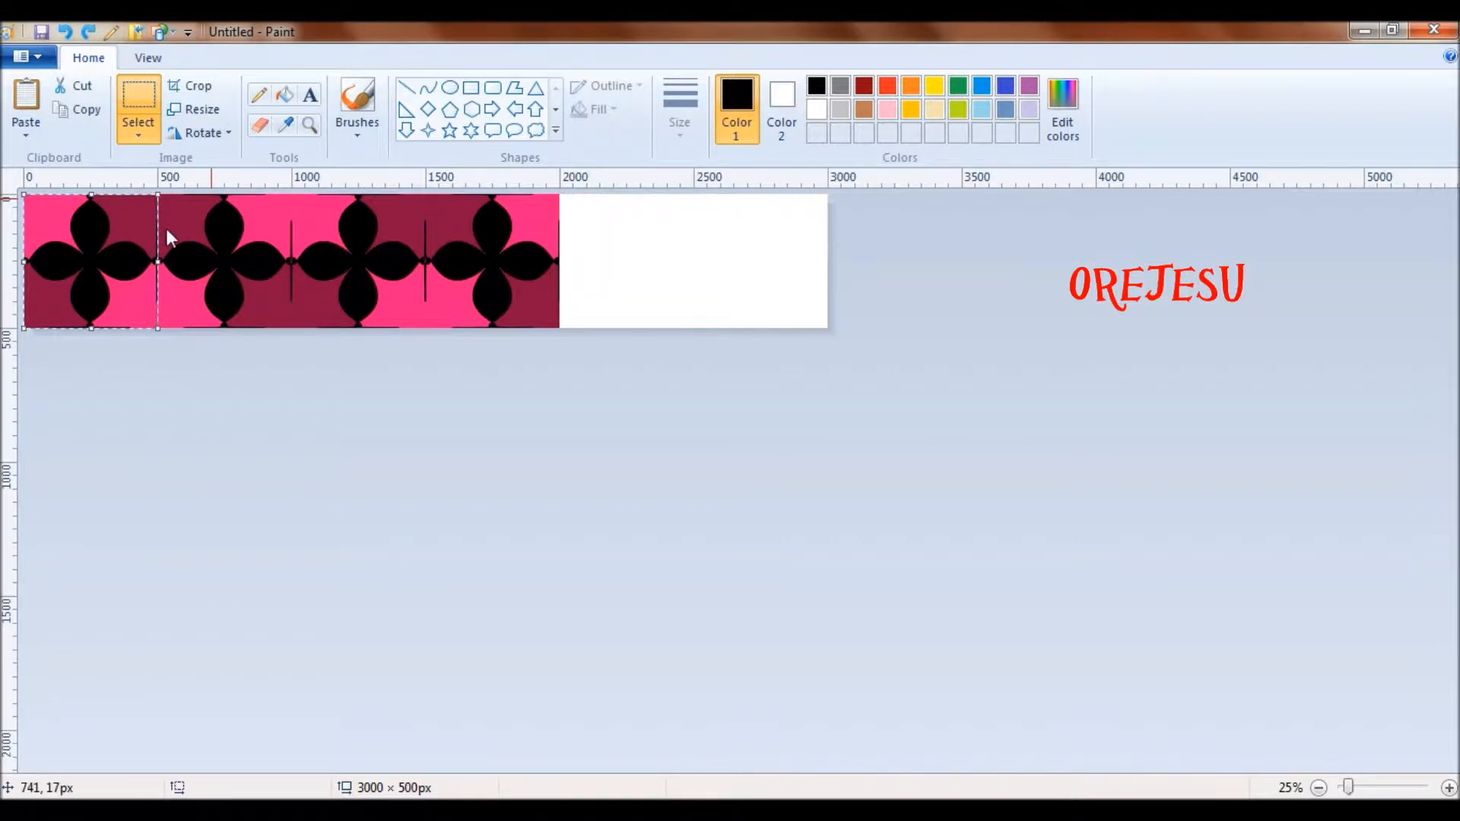
left_click_drag(65, 254, 603, 256)
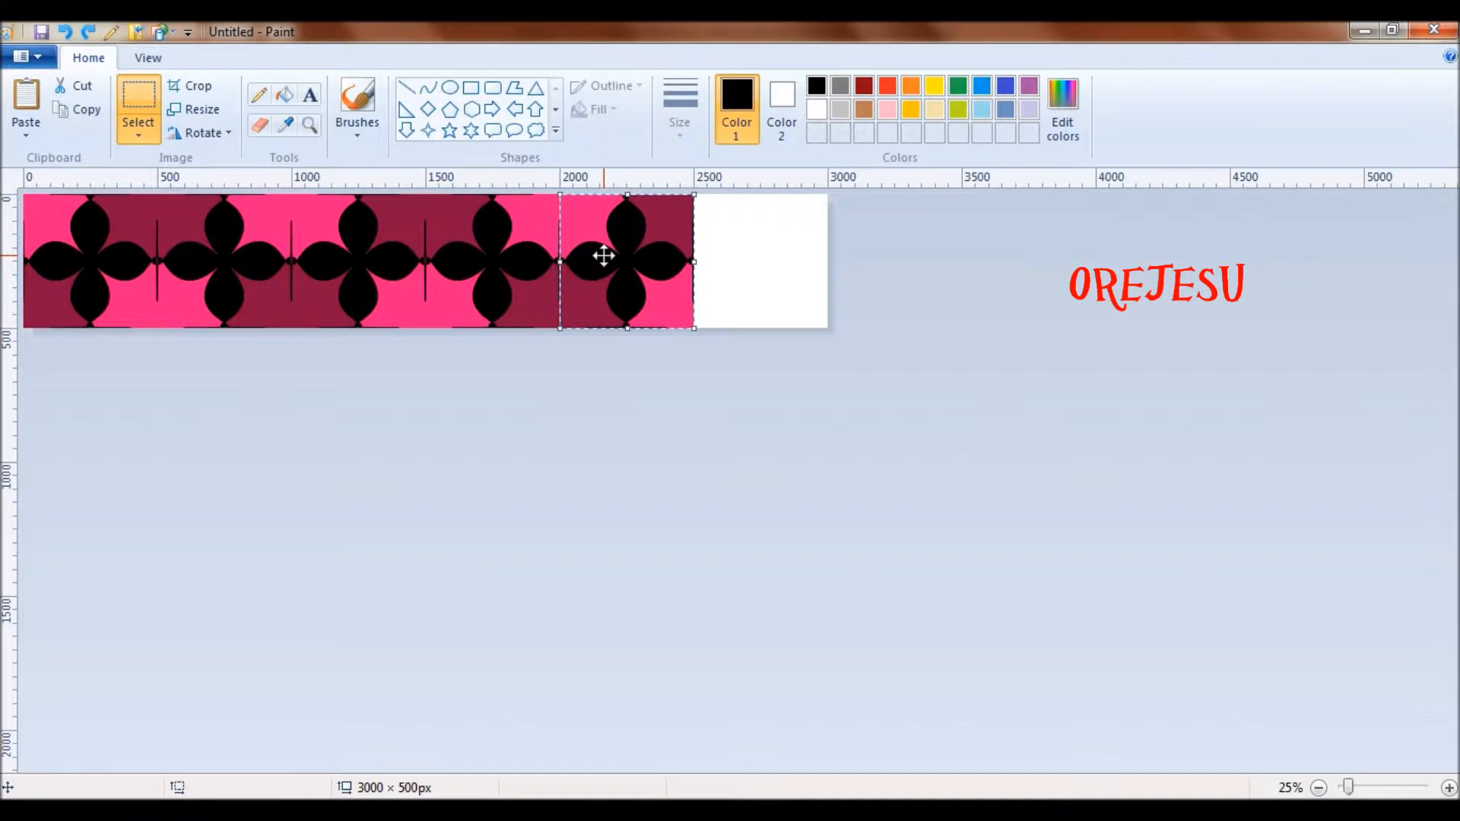
key("ctrl+v")
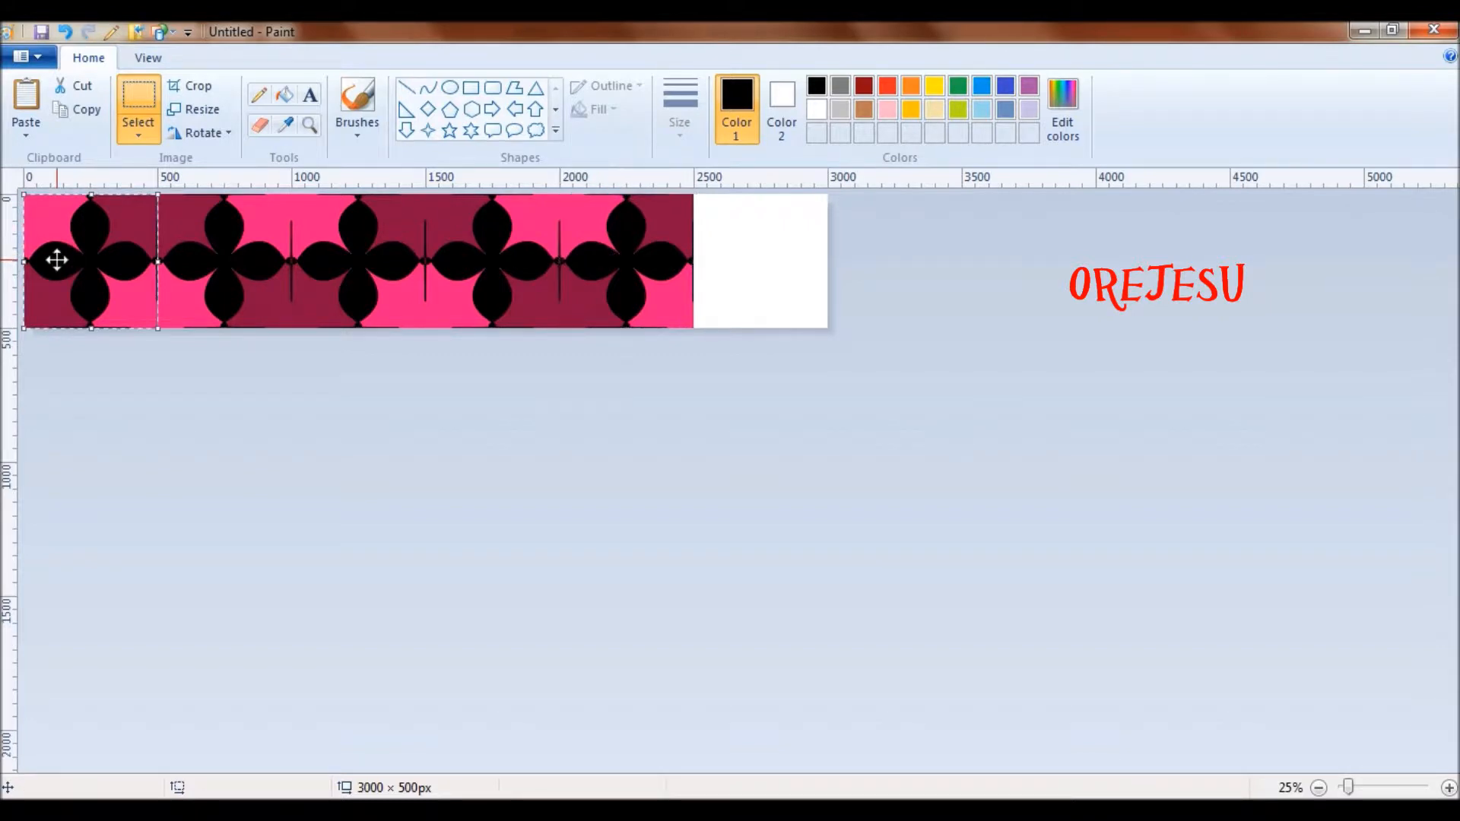
left_click_drag(56, 260, 727, 260)
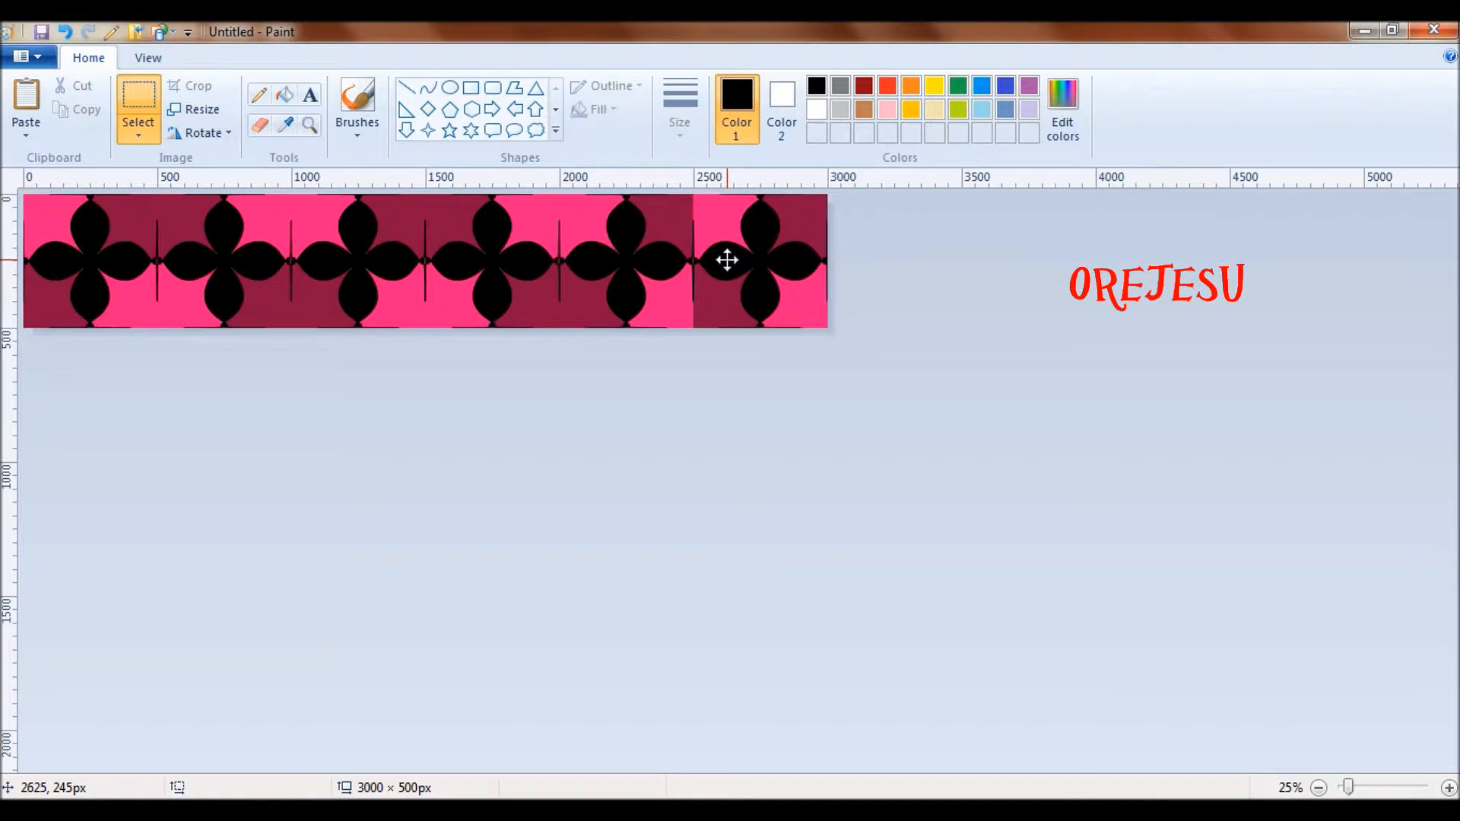
left_click_drag(727, 260, 726, 260)
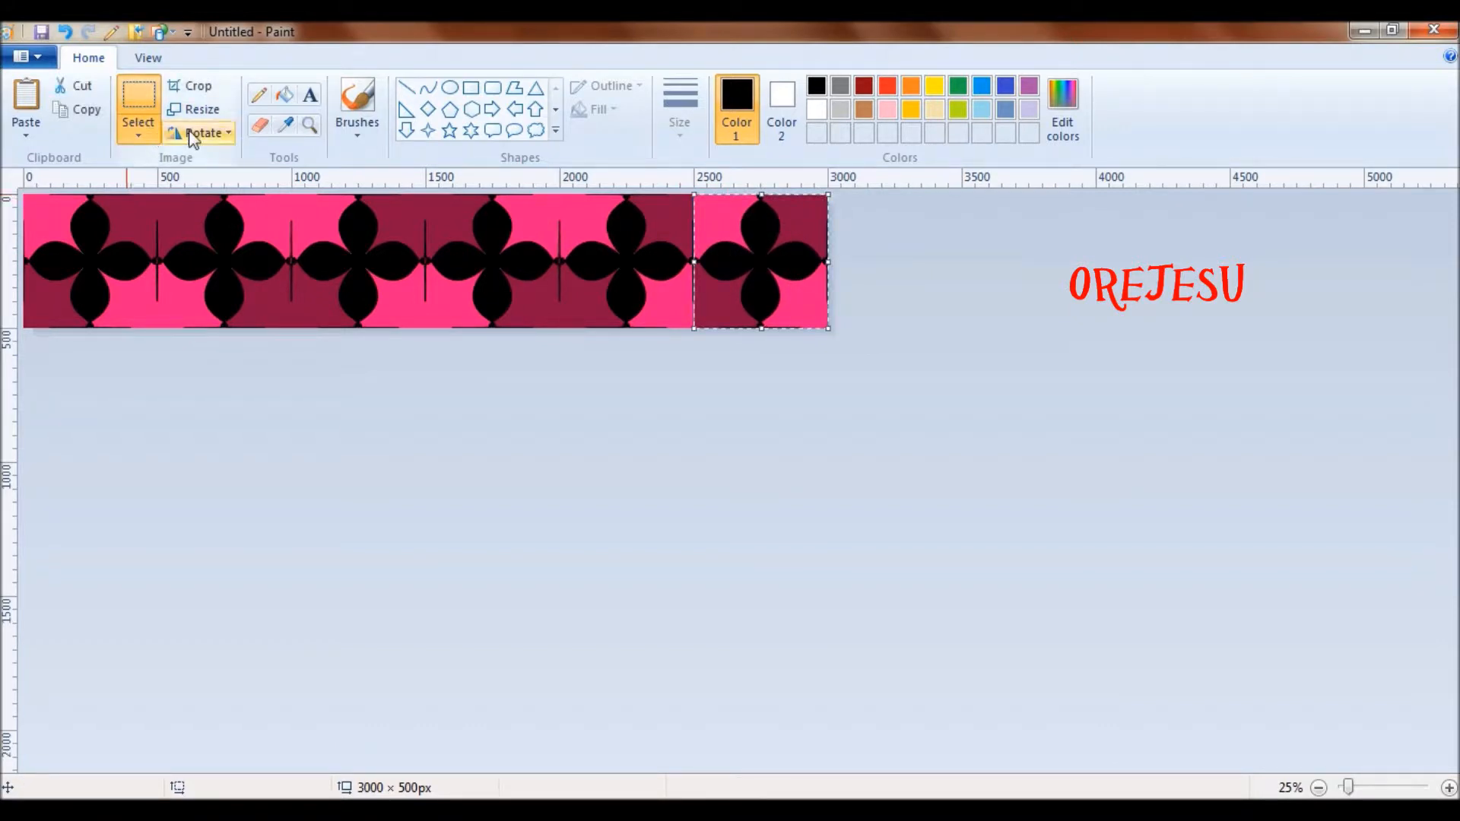
left_click(226, 134)
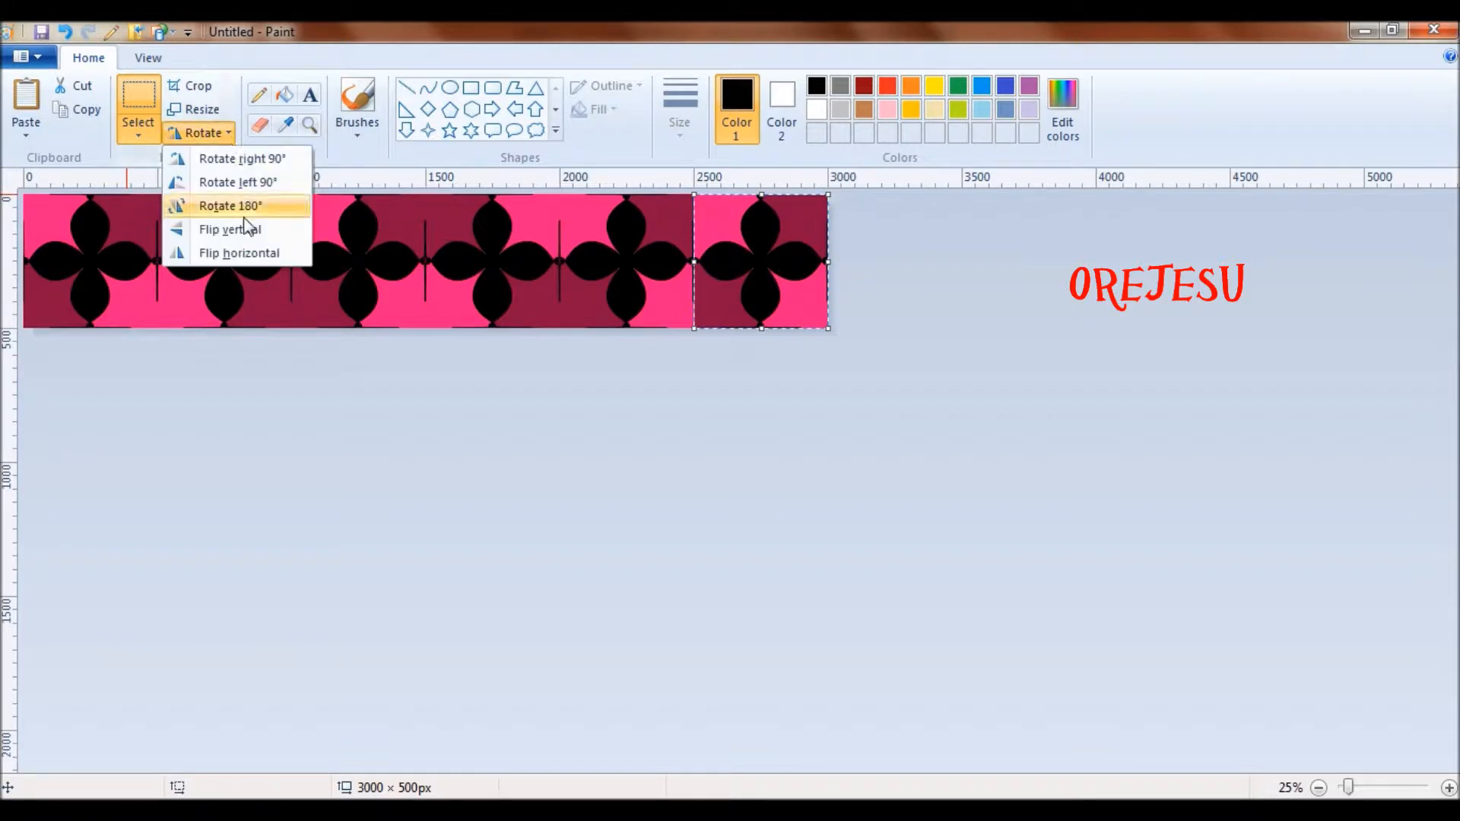
left_click(242, 252)
left_click(532, 564)
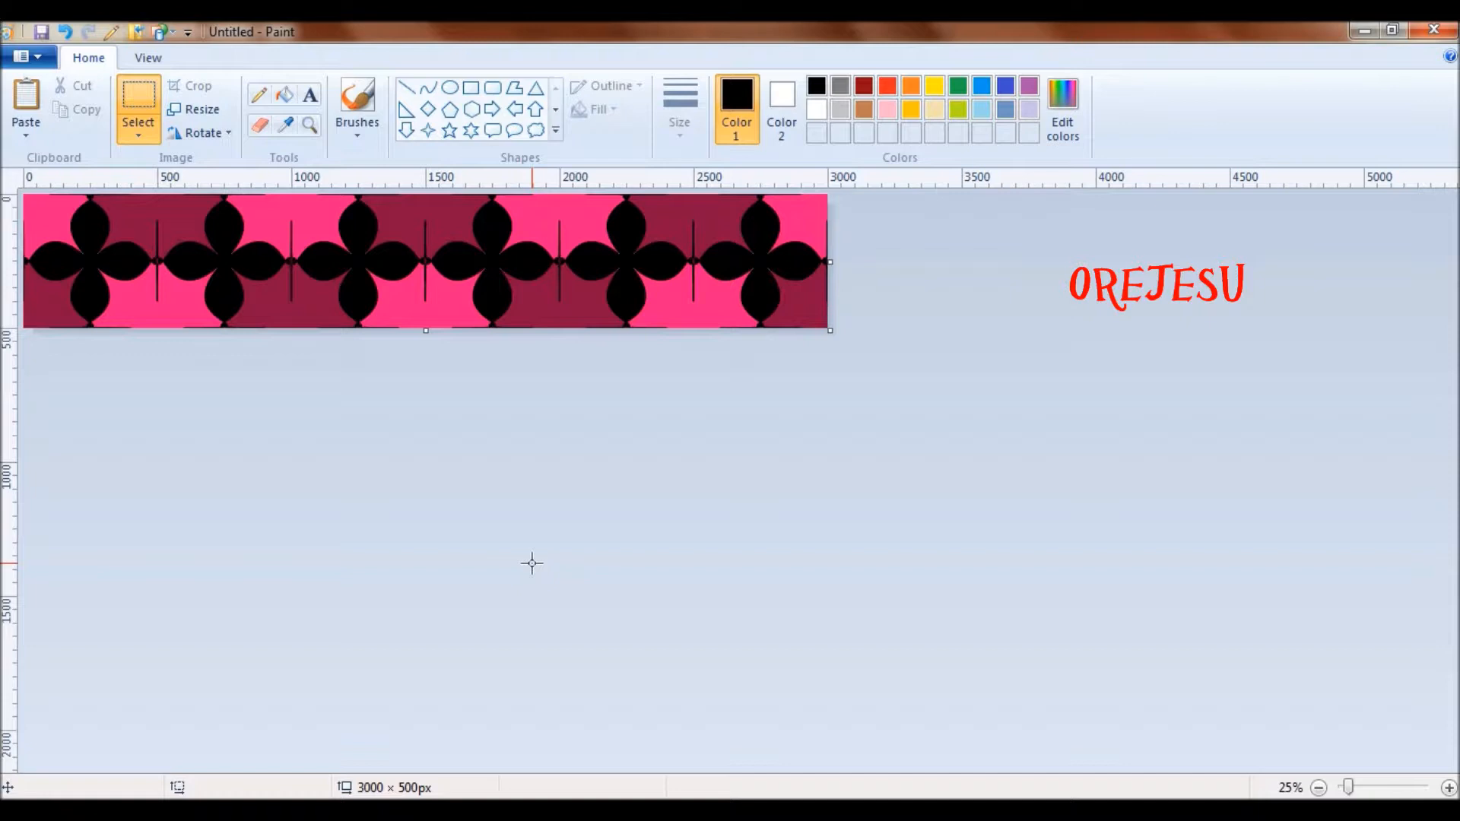
- Copy the whole six-tile row and extend the canvas downward to 3000 × 1000 px
key("ctrl+a")
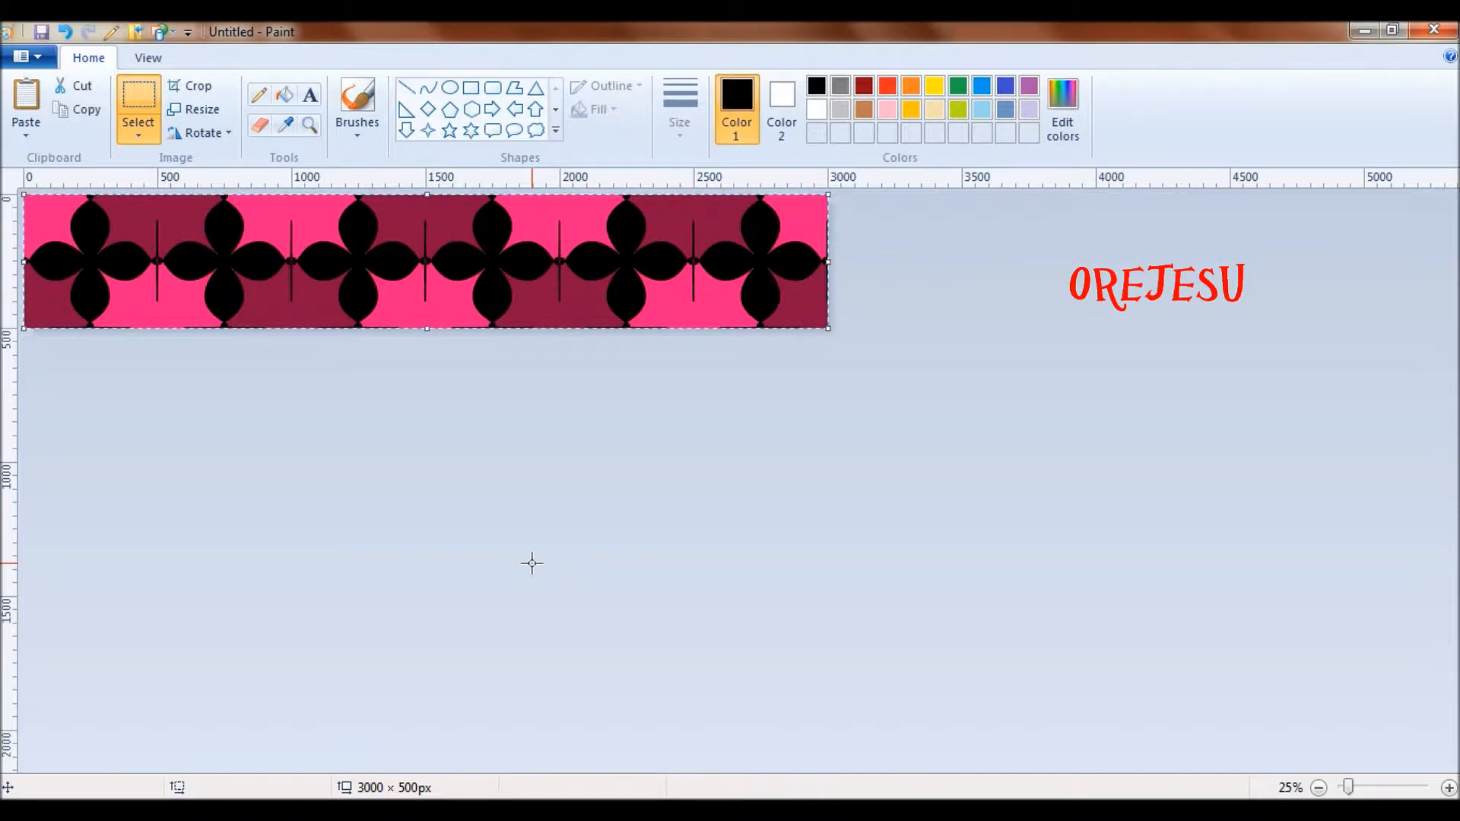
left_click(459, 564)
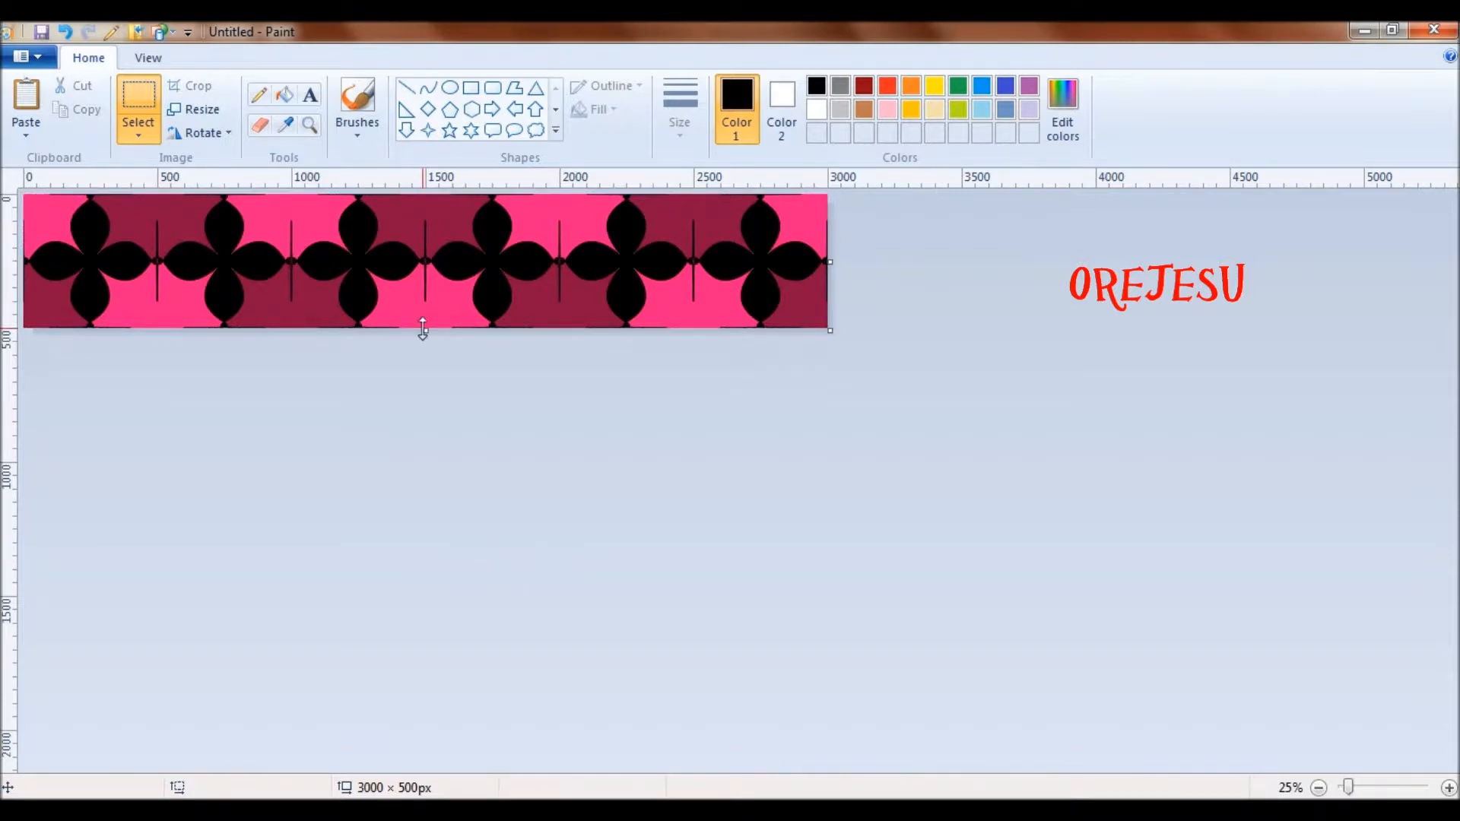
left_click_drag(427, 332, 442, 463)
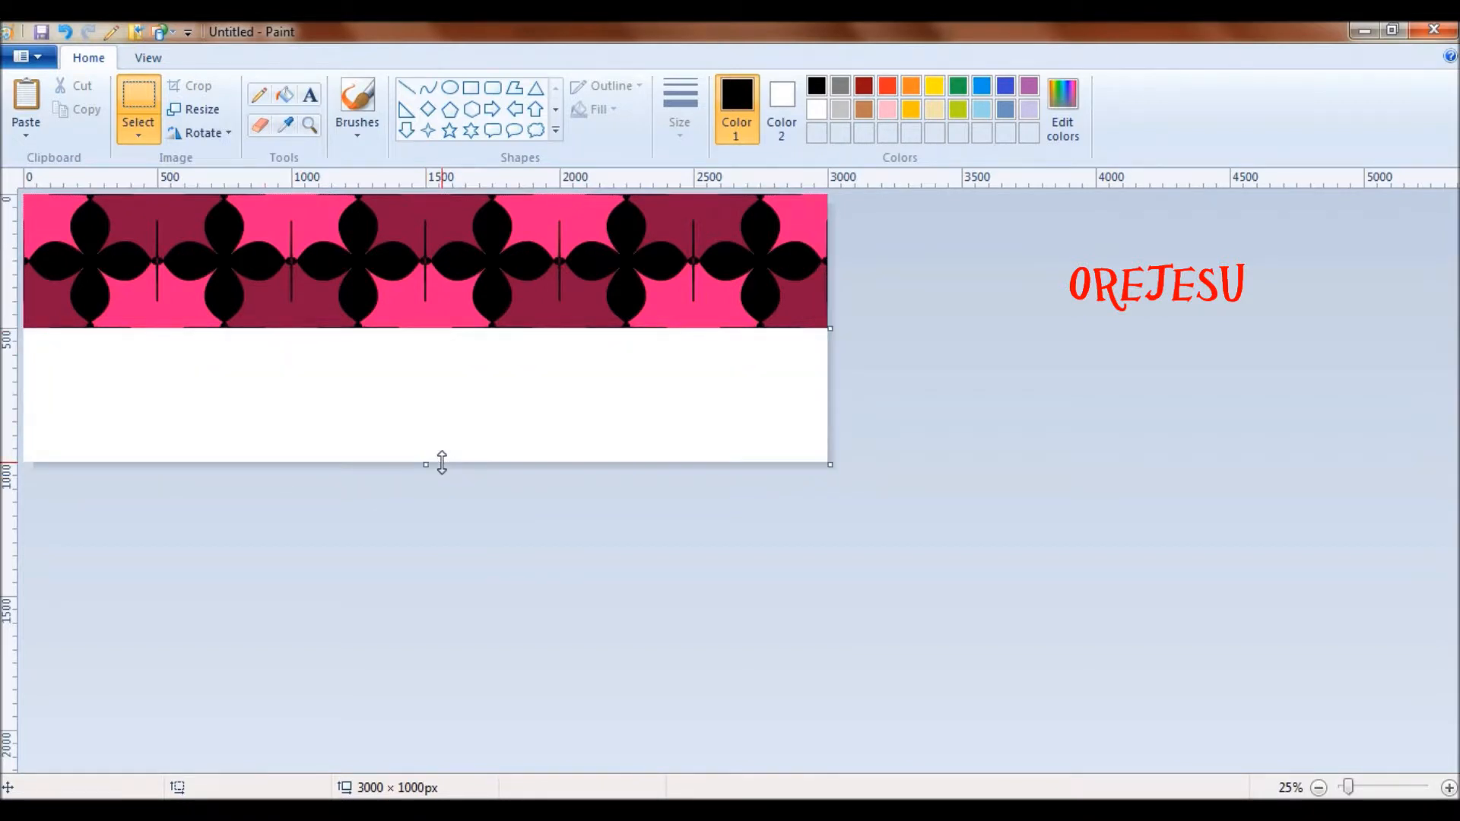
- Paste the copied row directly beneath the first row, starting at 500 px down, and rotate it 180°
key("ctrl+v")
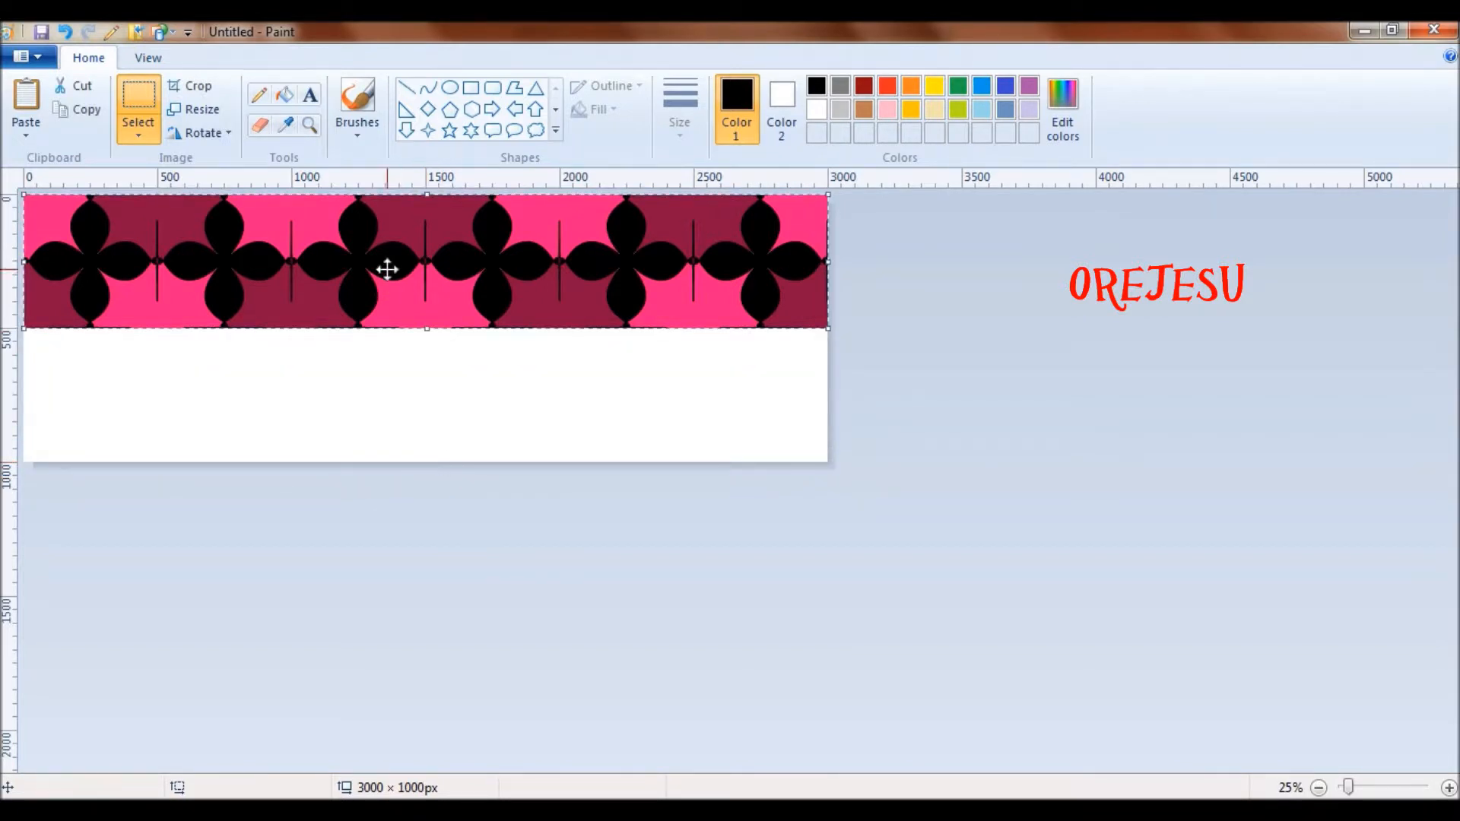
left_click_drag(387, 269, 387, 402)
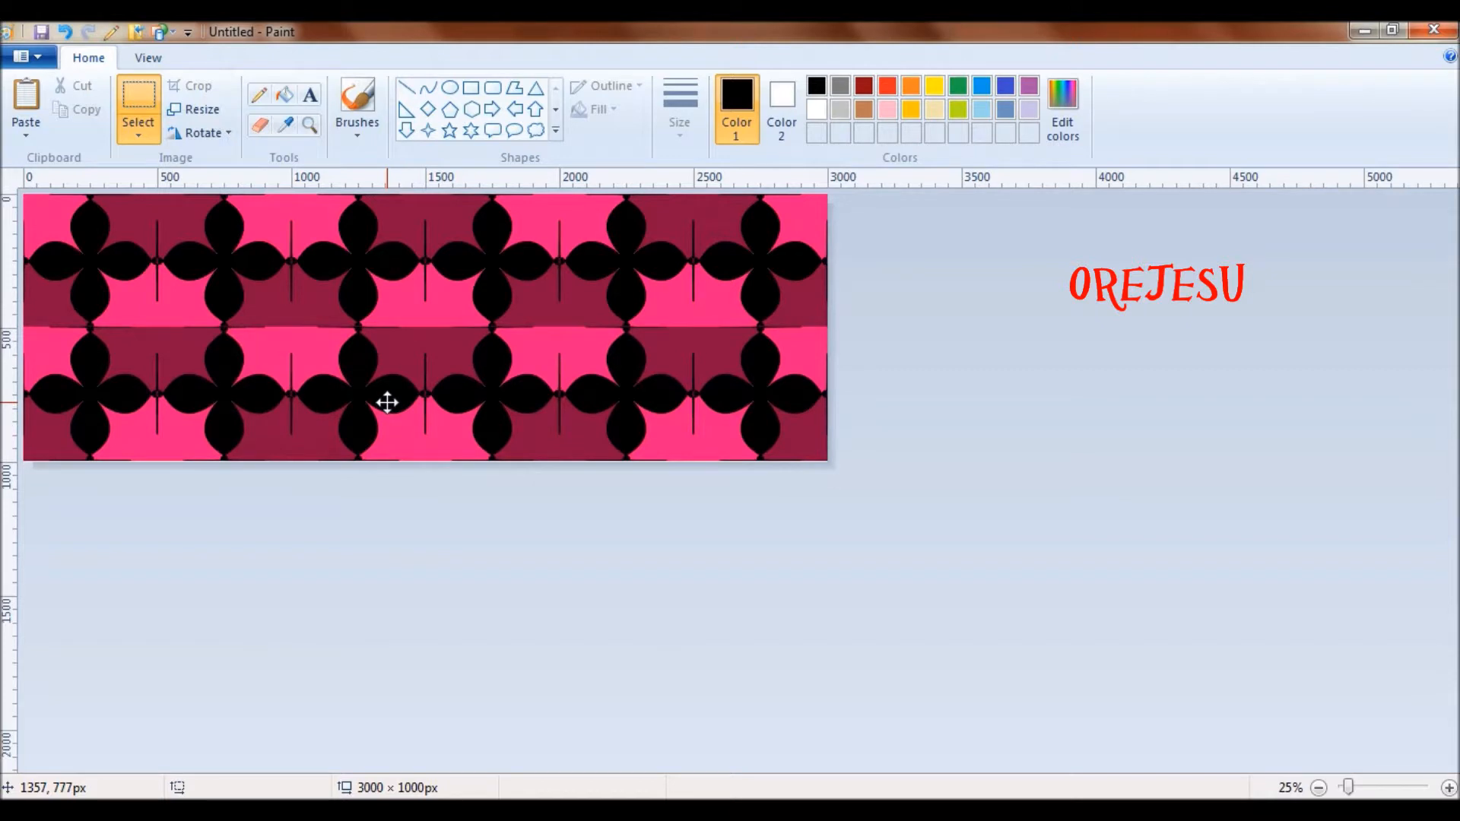
left_click_drag(387, 402, 387, 402)
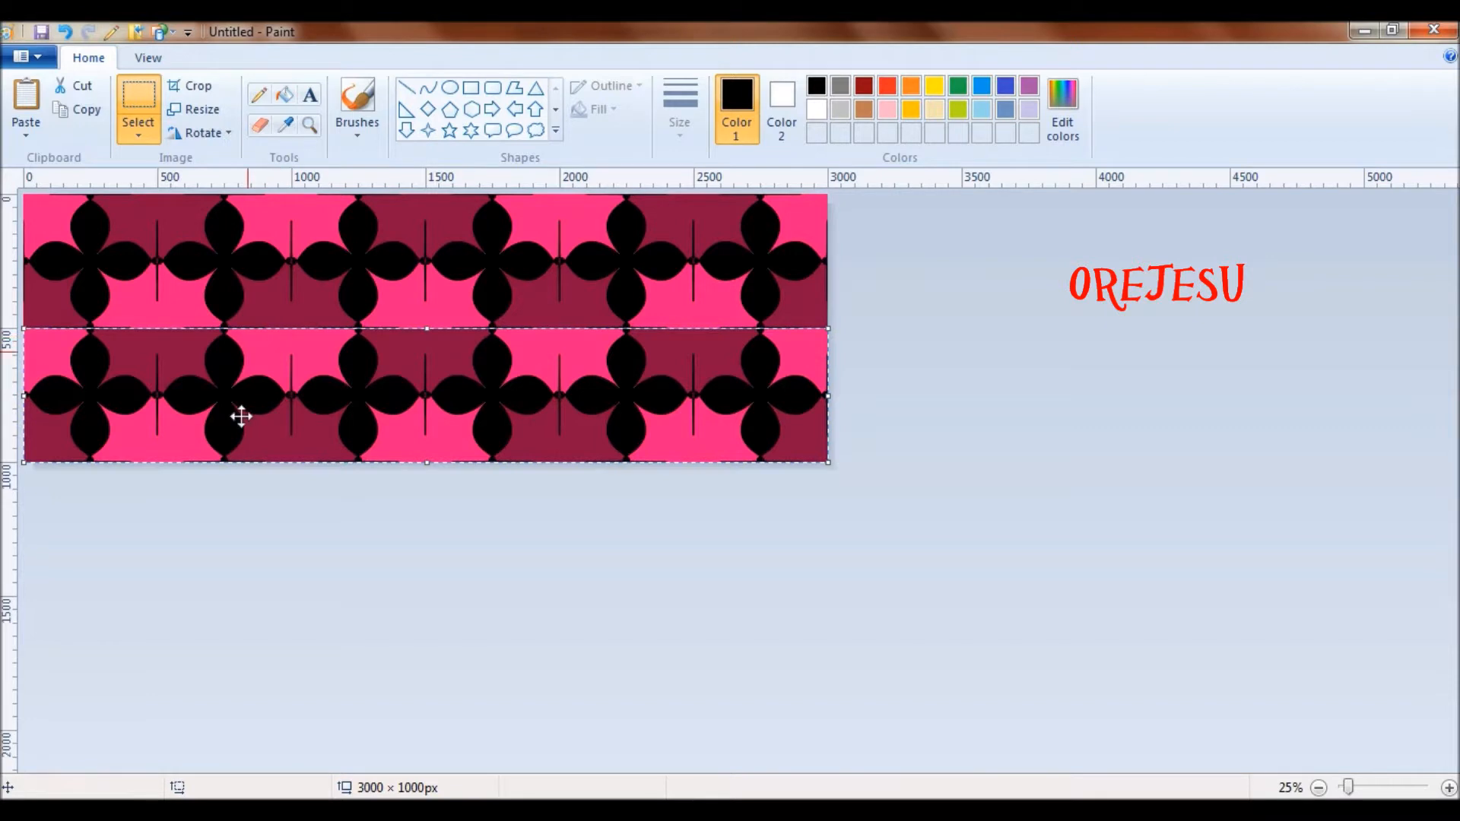
left_click(227, 133)
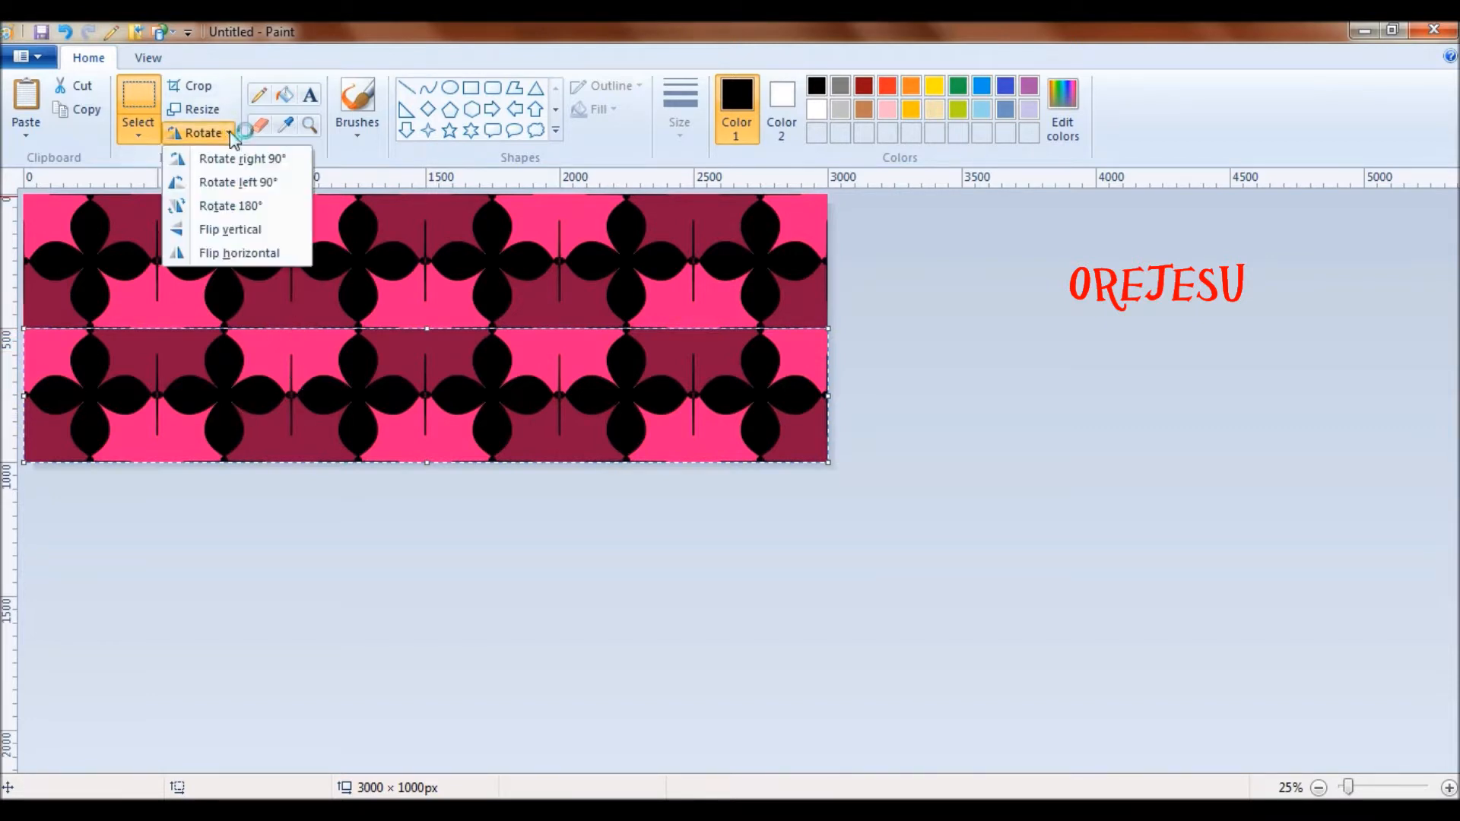
left_click(243, 206)
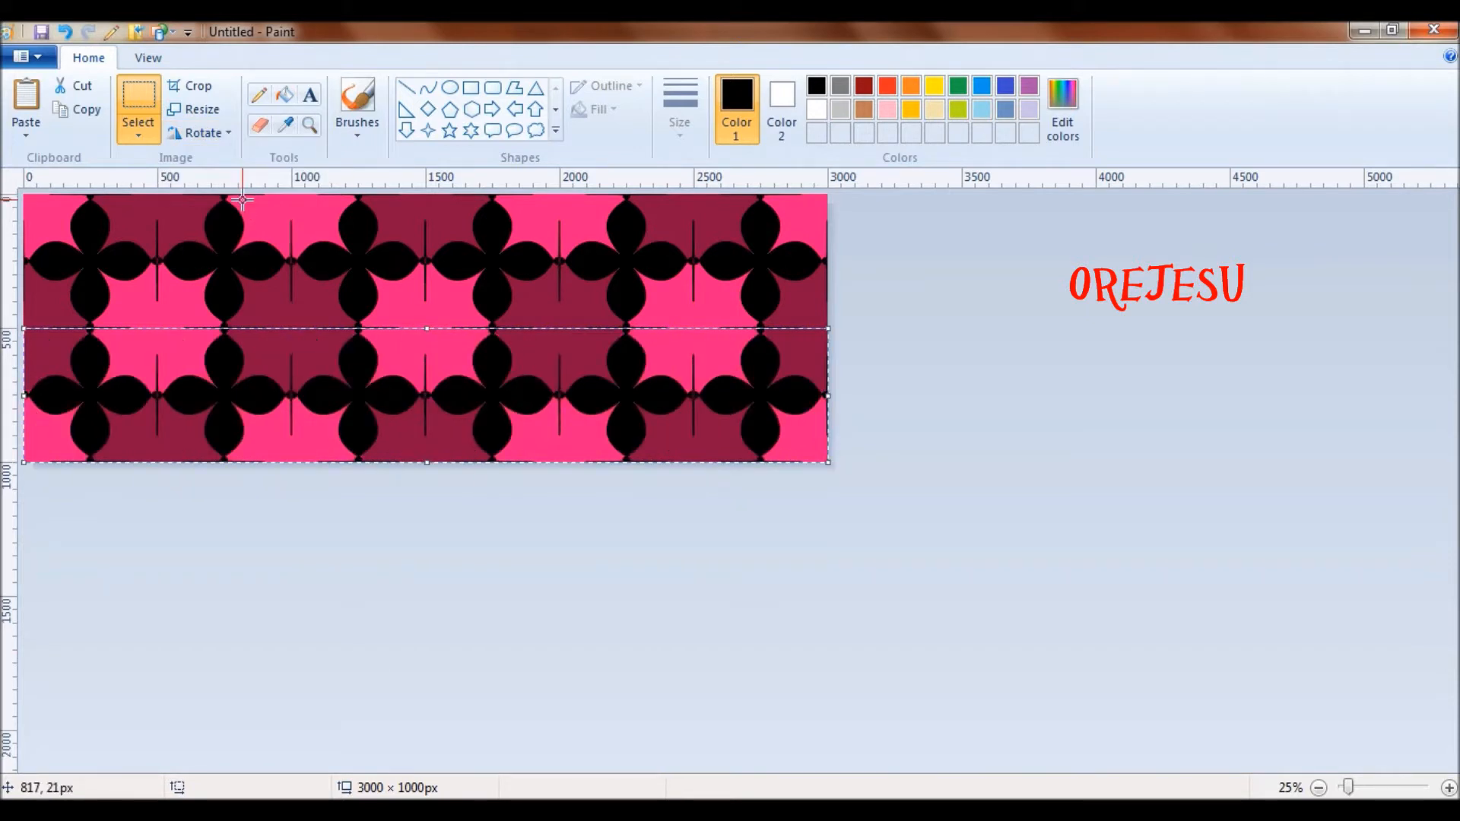
left_click(355, 653)
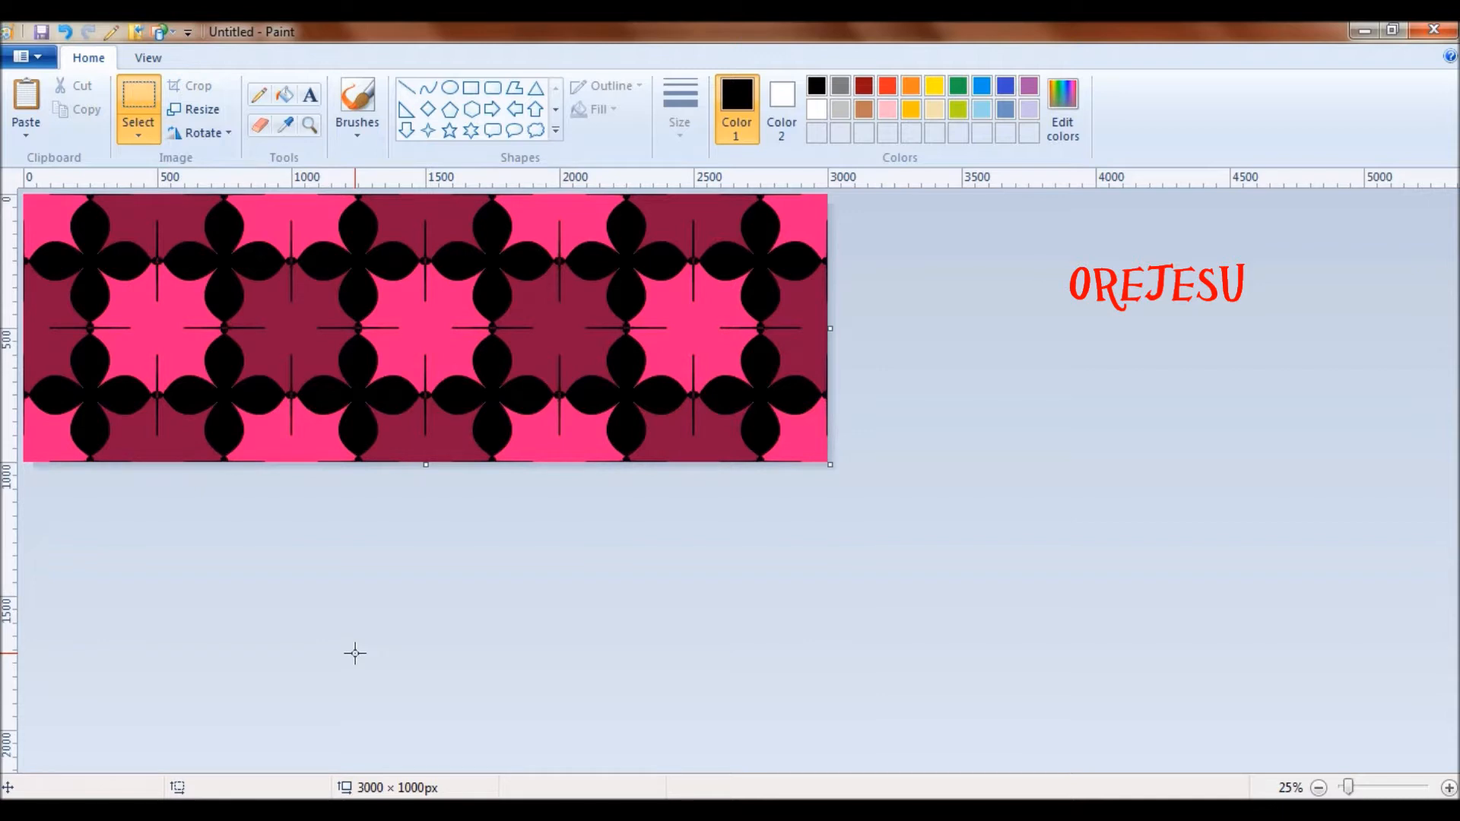
- Copy the whole two-row pattern and place the copy in the blank area of the canvas extended to 3000 × 2000 px
key("ctrl+a")
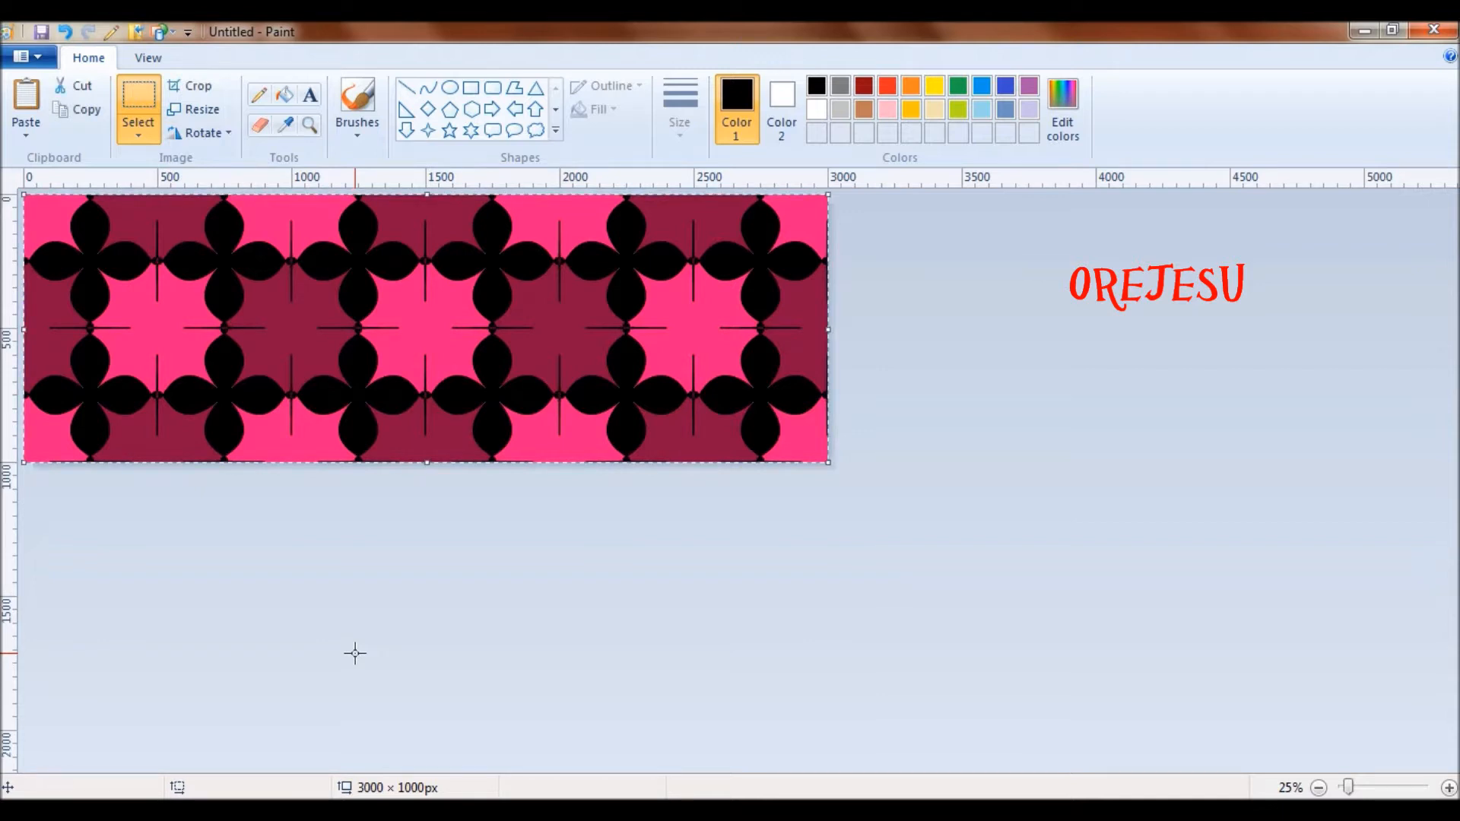
left_click(267, 509)
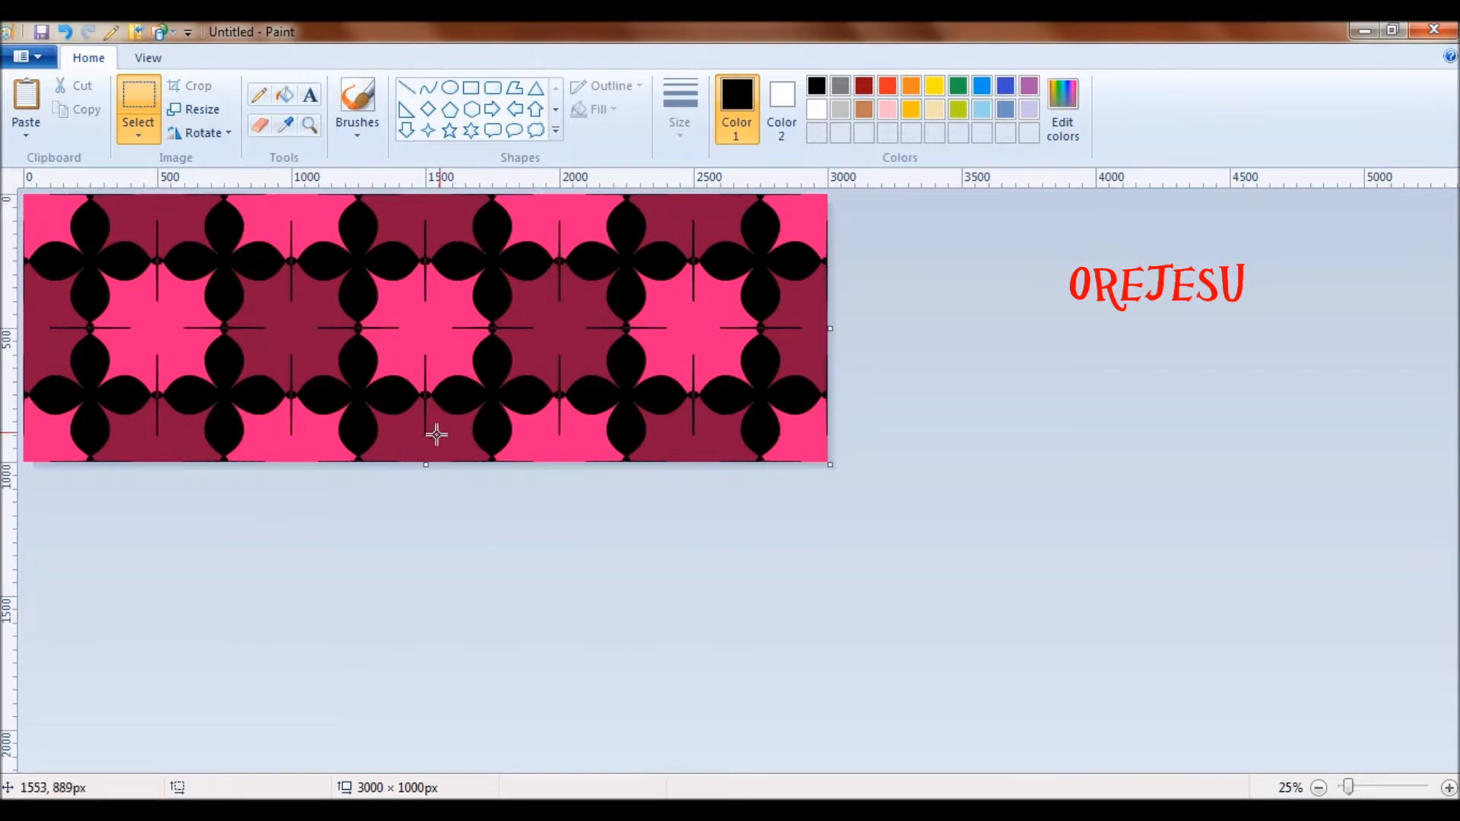
left_click_drag(425, 466, 469, 731)
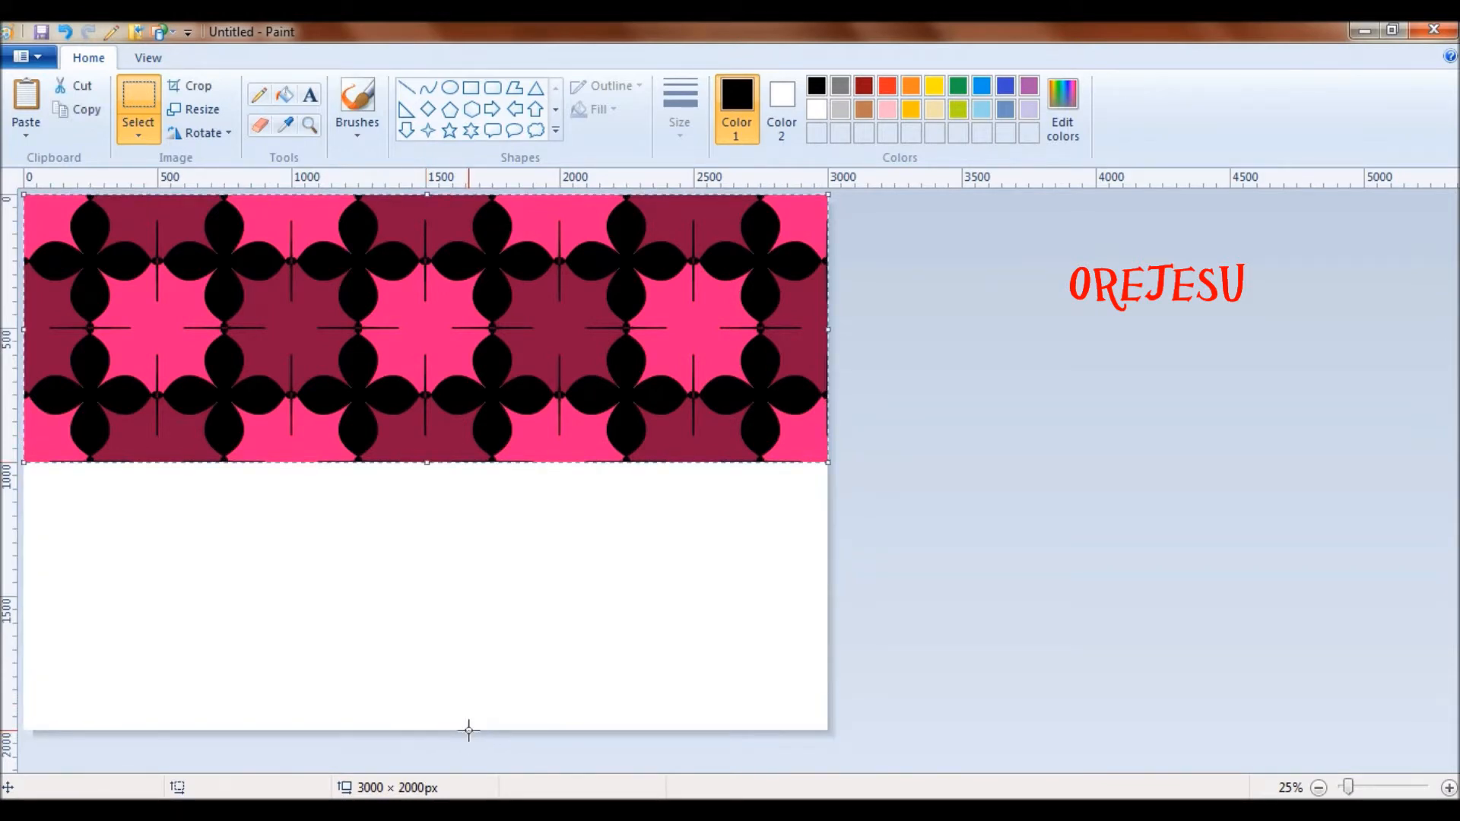
left_click_drag(385, 663, 366, 617)
left_click(1067, 596)
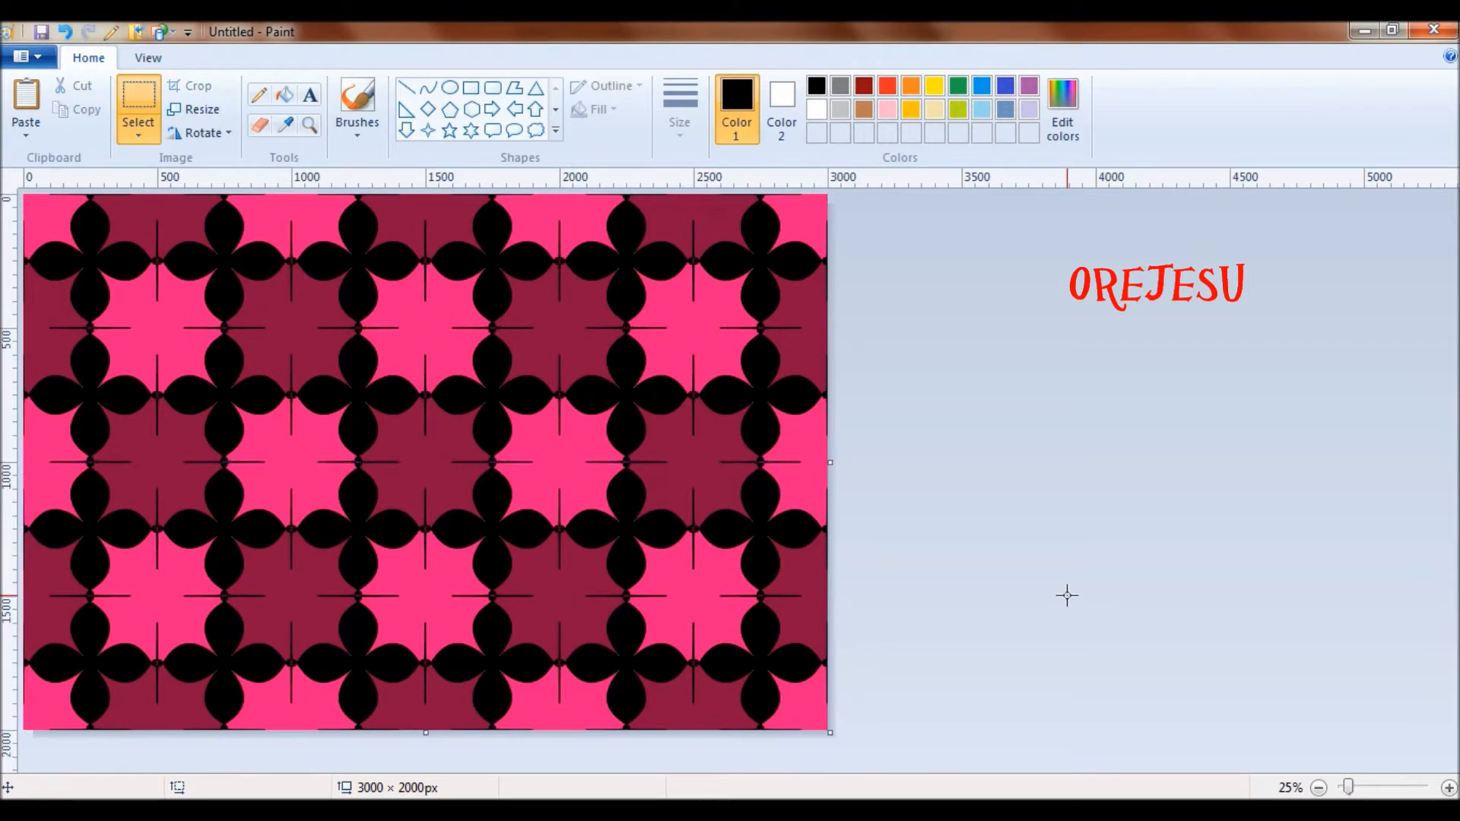
- Extend the canvas downward to 3000 × 3000 px and fill the new area with another copy of the two-row pattern
left_click(1318, 788)
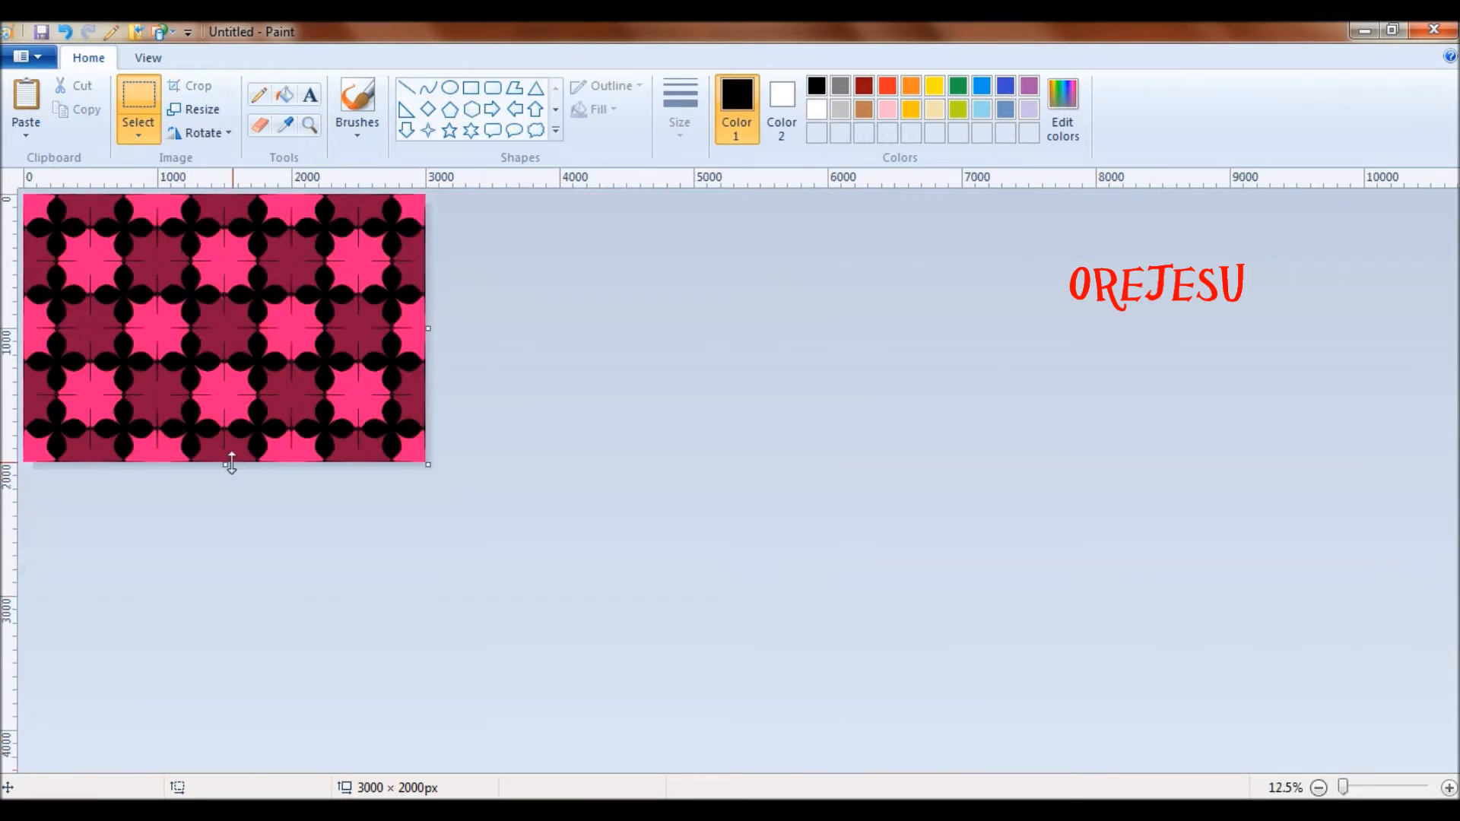
left_click_drag(232, 464, 238, 596)
key("ctrl+v")
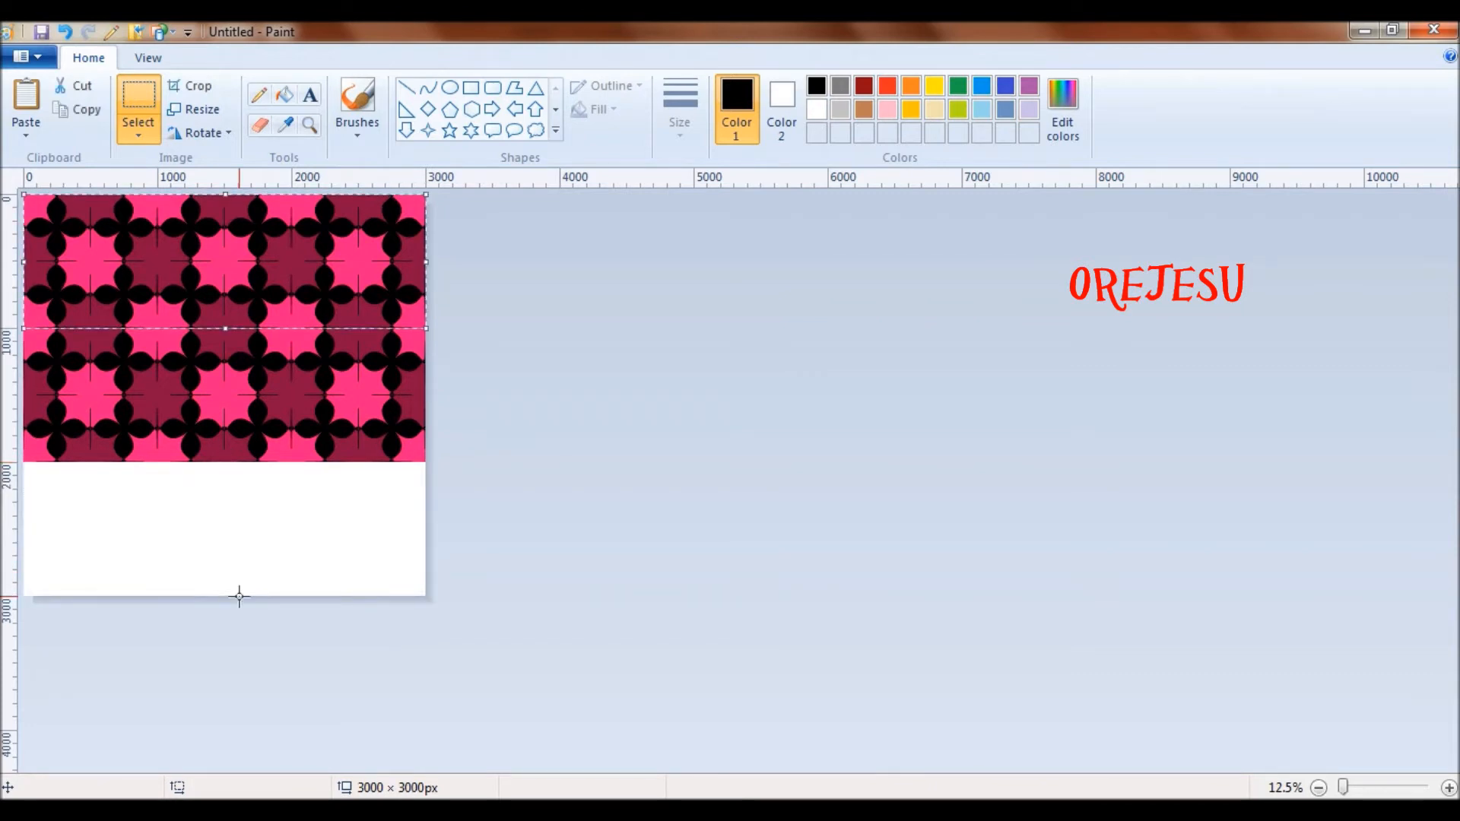
left_click_drag(213, 567, 189, 539)
left_click(776, 446)
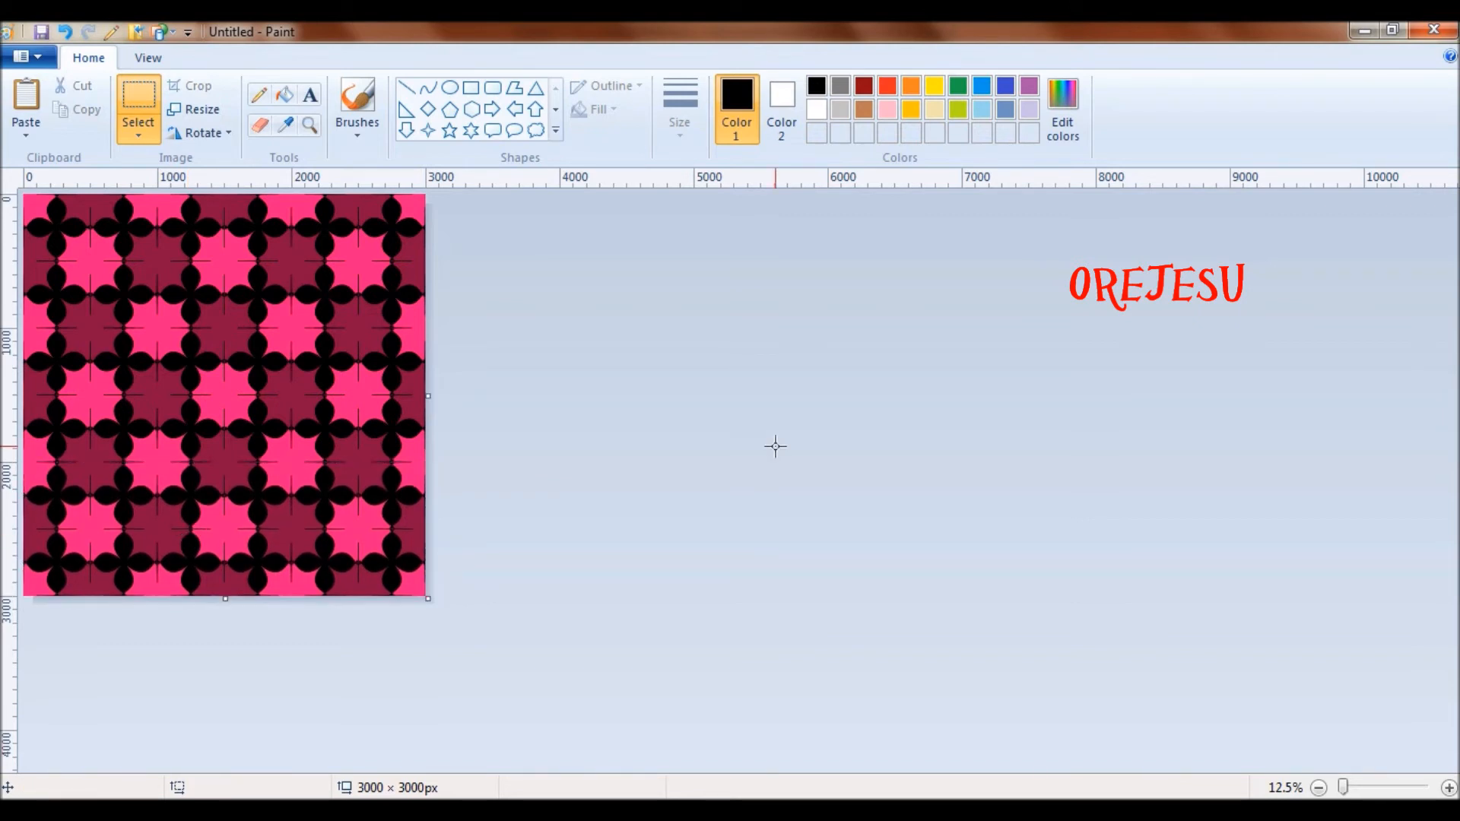